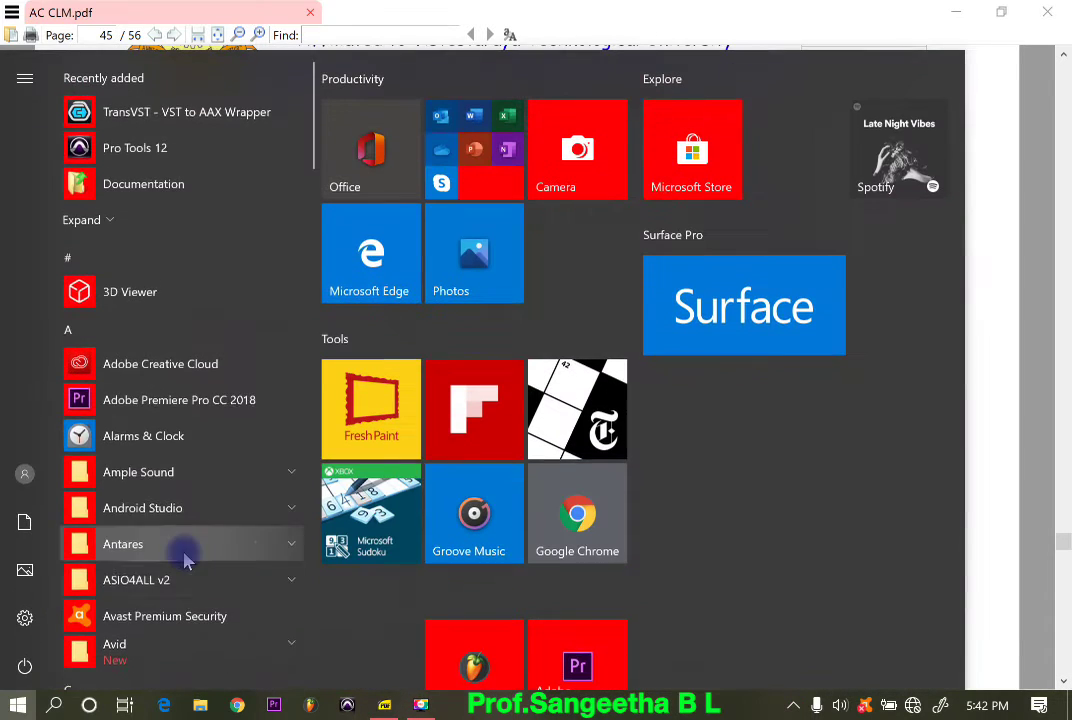
Launch Capture CIS Lite from the Cadence Release 17.2-2016 programs.
scroll(184, 550, "down", 3)
left_click(201, 447)
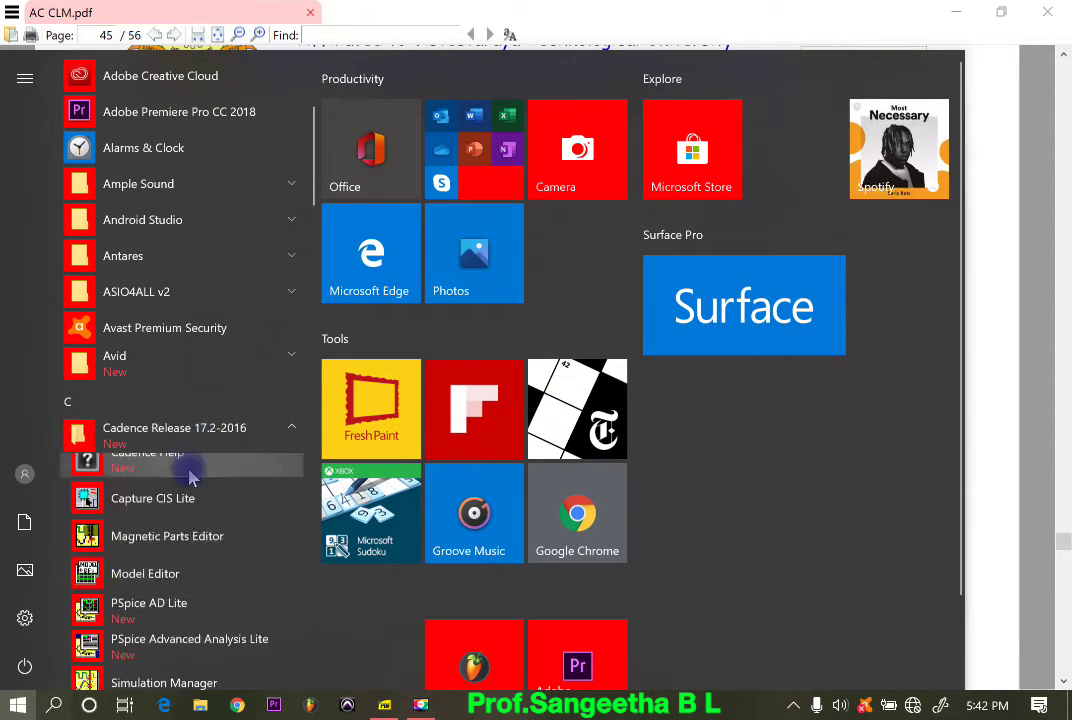
left_click(186, 505)
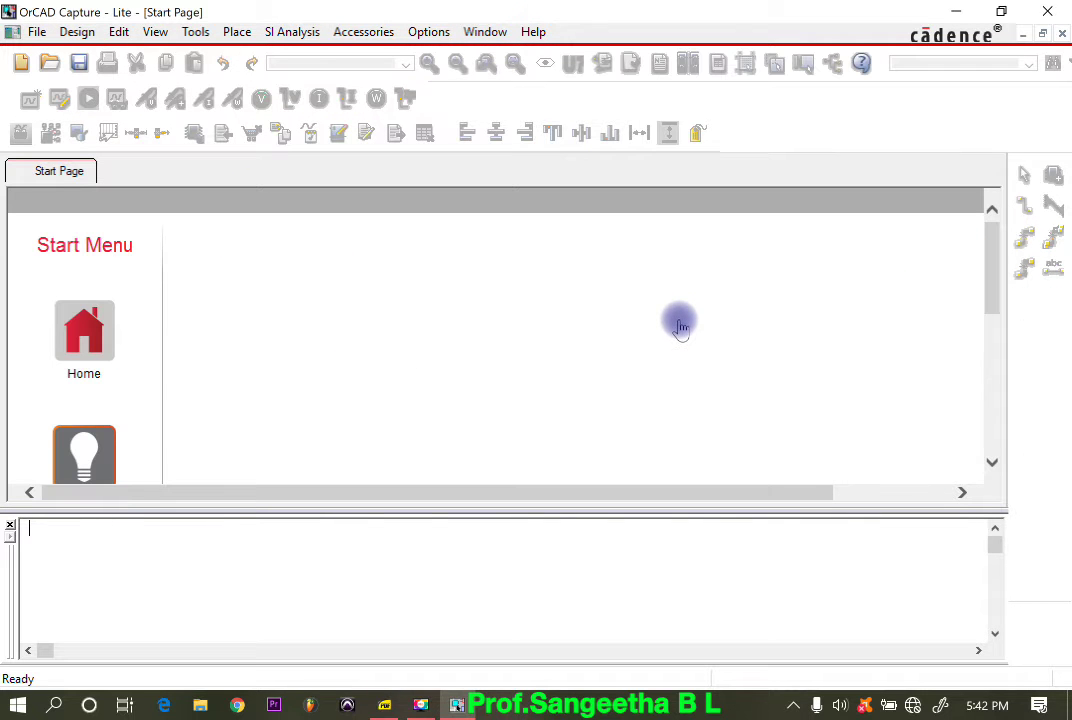
Create a PSpice Analog or Mixed A/D project named BRF based on the existing project AnalogGNDSymbol.opj.
left_click(692, 310)
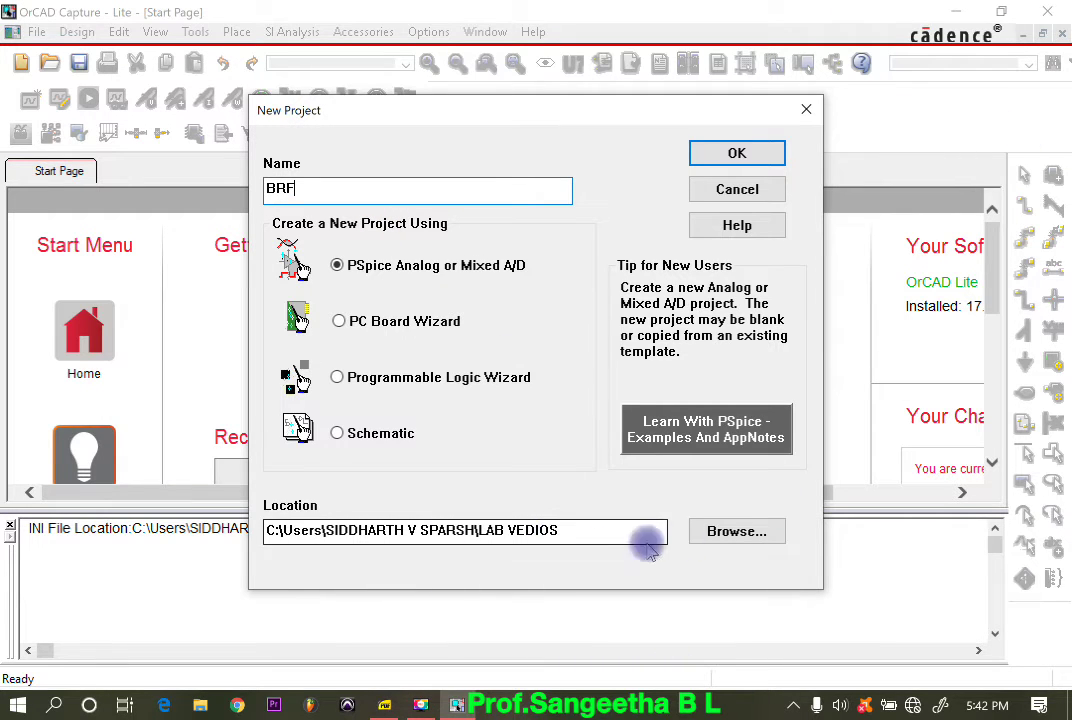
left_click(737, 155)
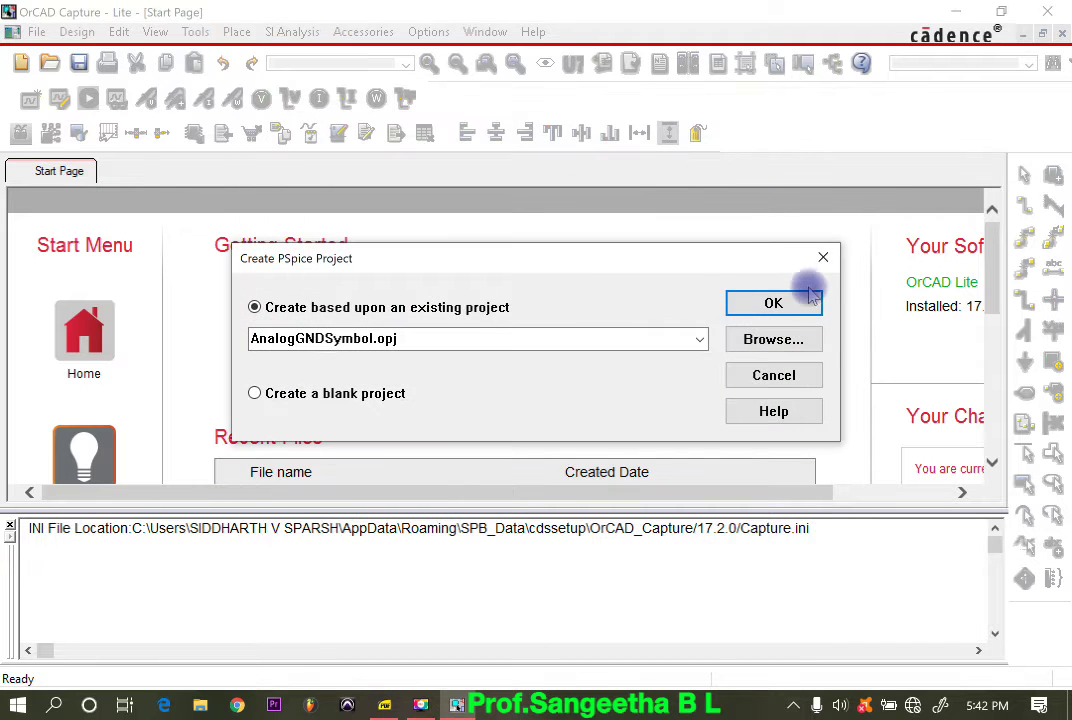
left_click(806, 302)
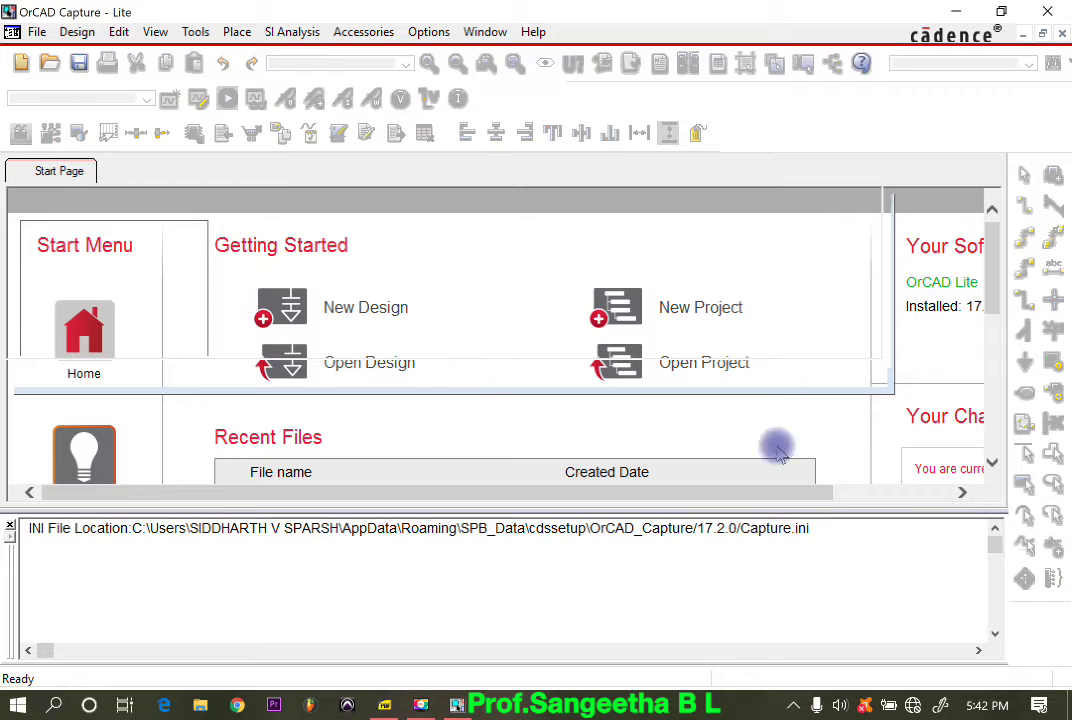
Check the narrow band reject filter figure in AC CLM.pdf, and open PAGE1 of SCHEMATIC1 in the BRF project.
mouse_move(454, 704)
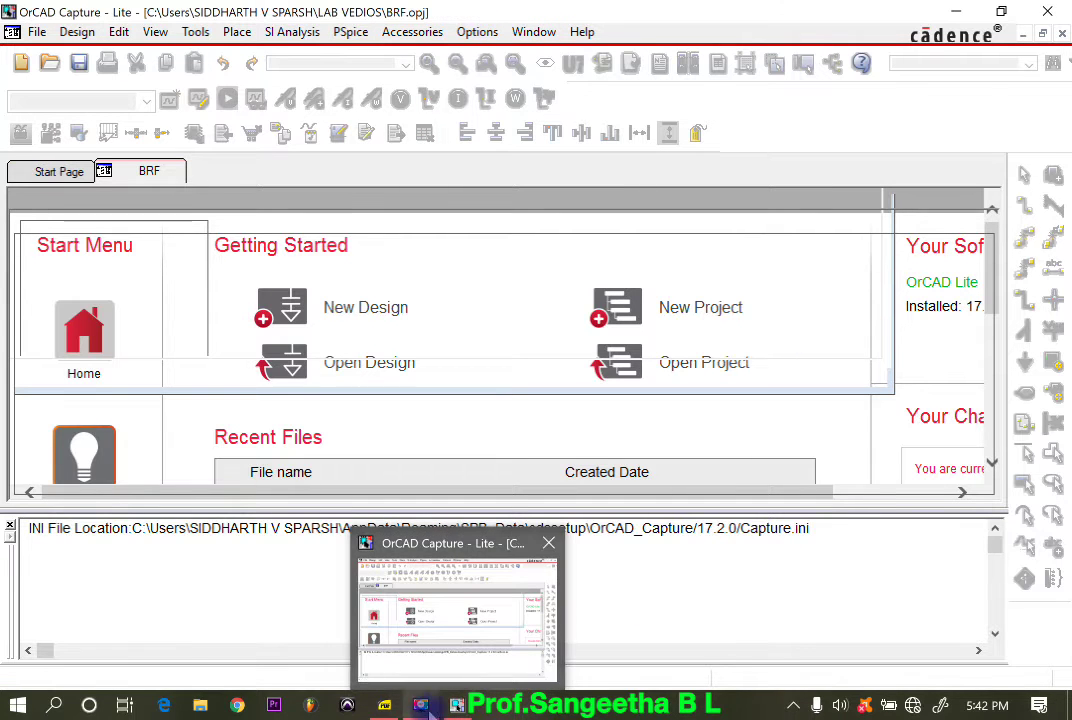
left_click(385, 705)
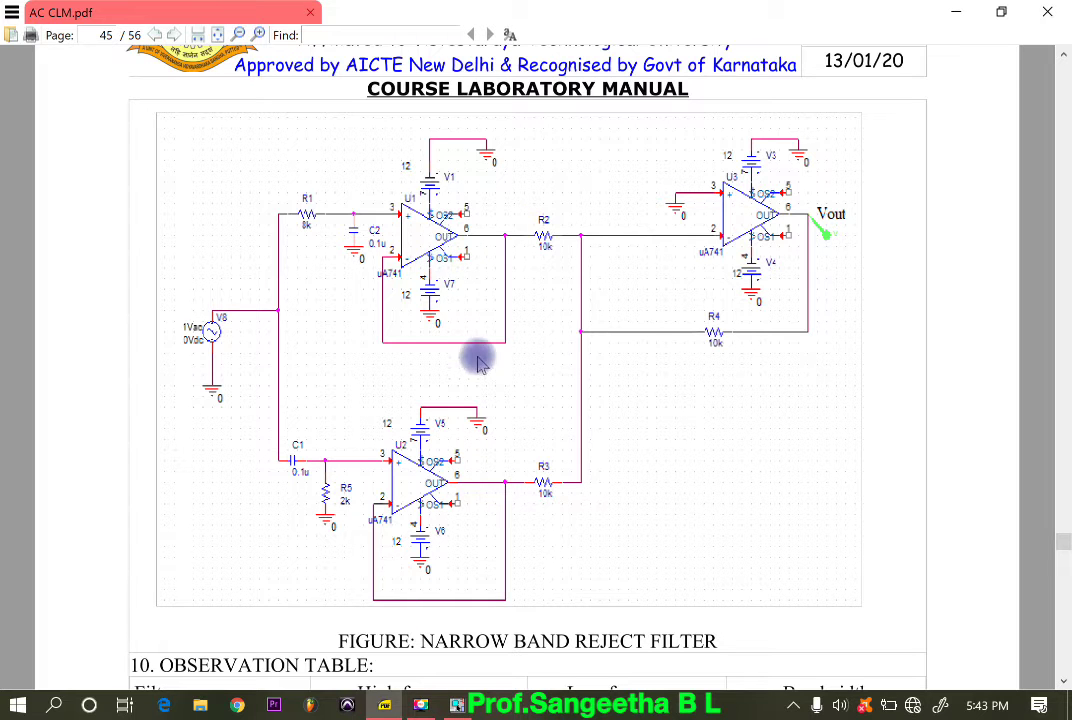
left_click(952, 12)
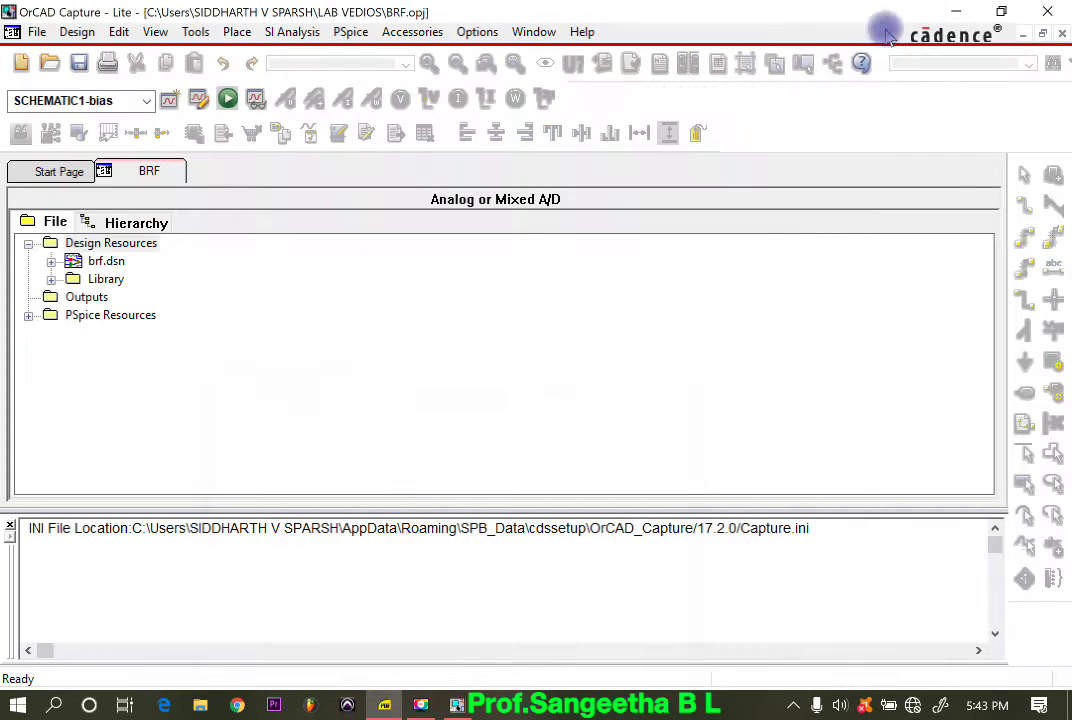
left_click(51, 261)
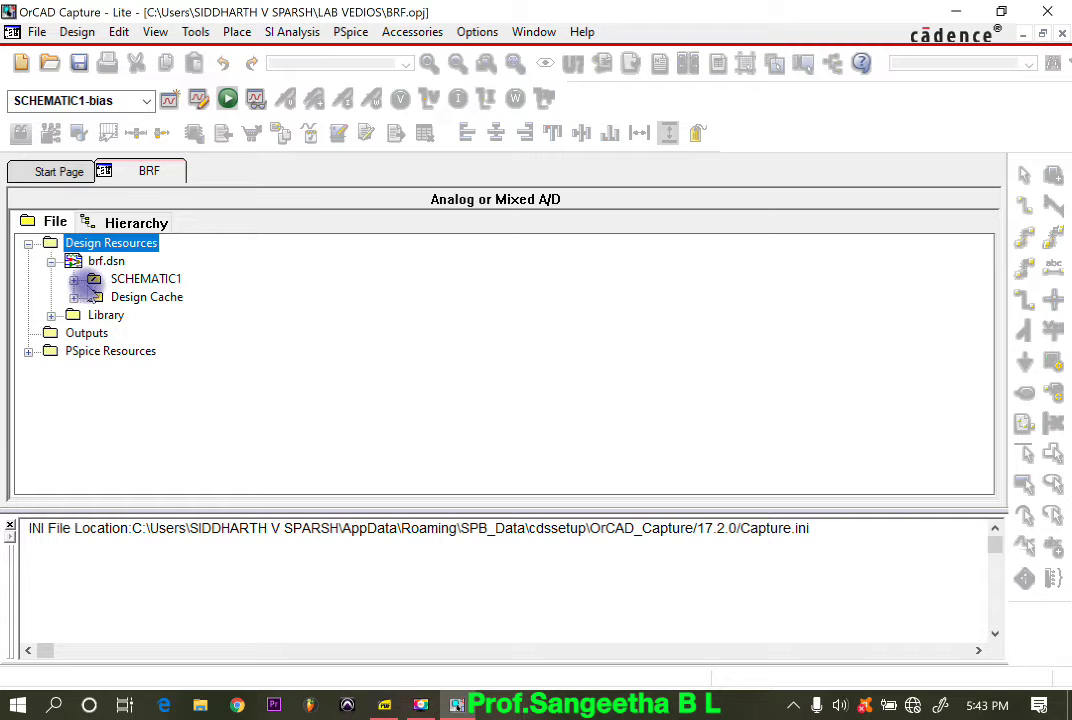
left_click(73, 279)
double_click(153, 297)
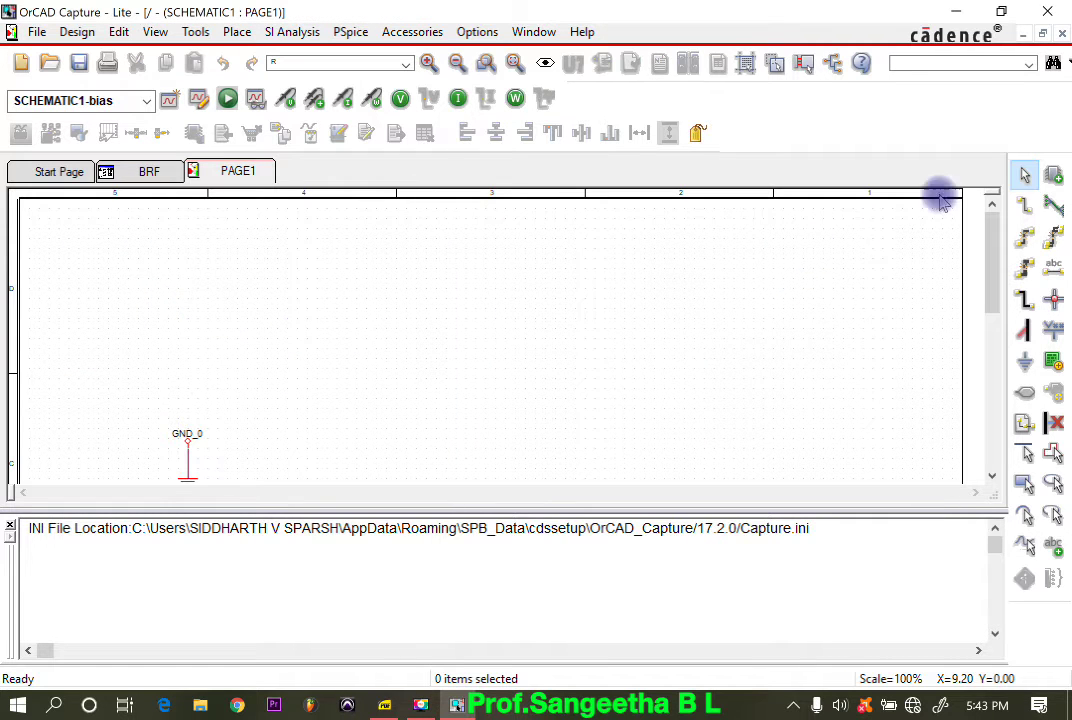
Place three LM741 op-amps from the OPAMP library, two one above the other near the page's left edge and the third to their right.
left_click(236, 32)
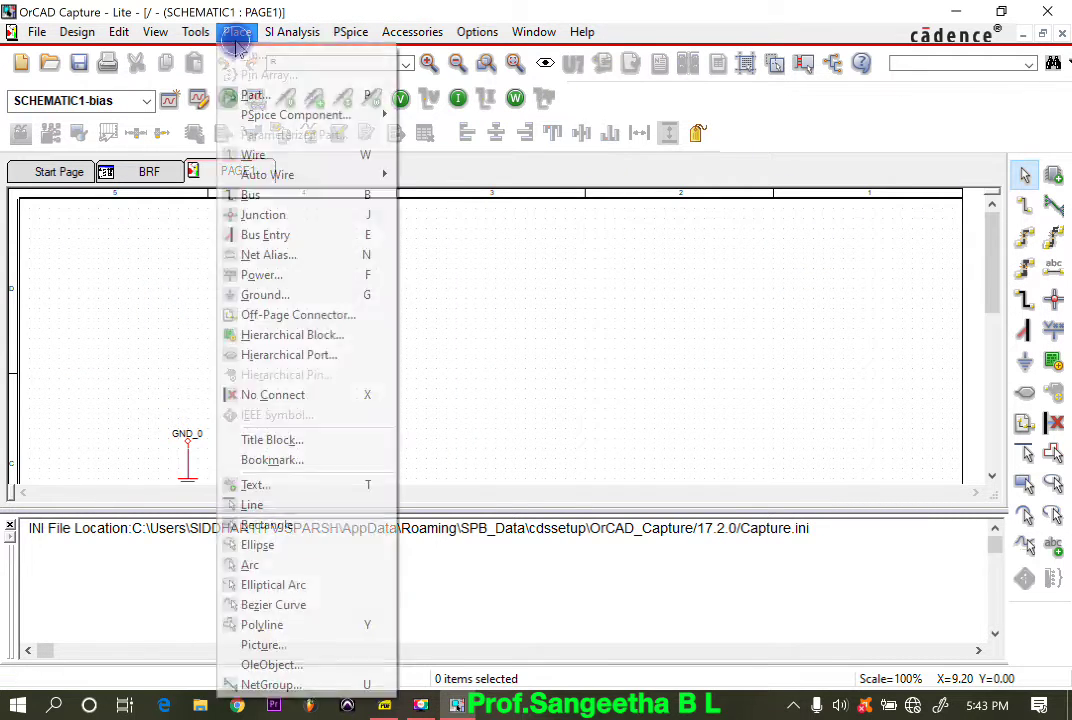
left_click(256, 95)
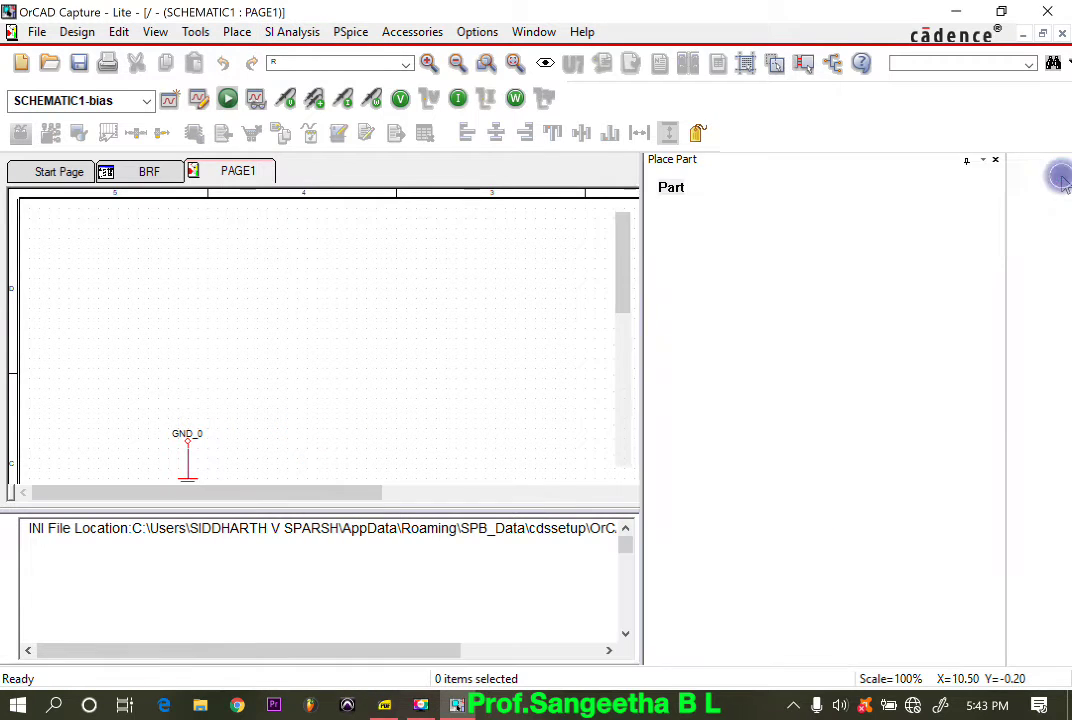
left_click(700, 484)
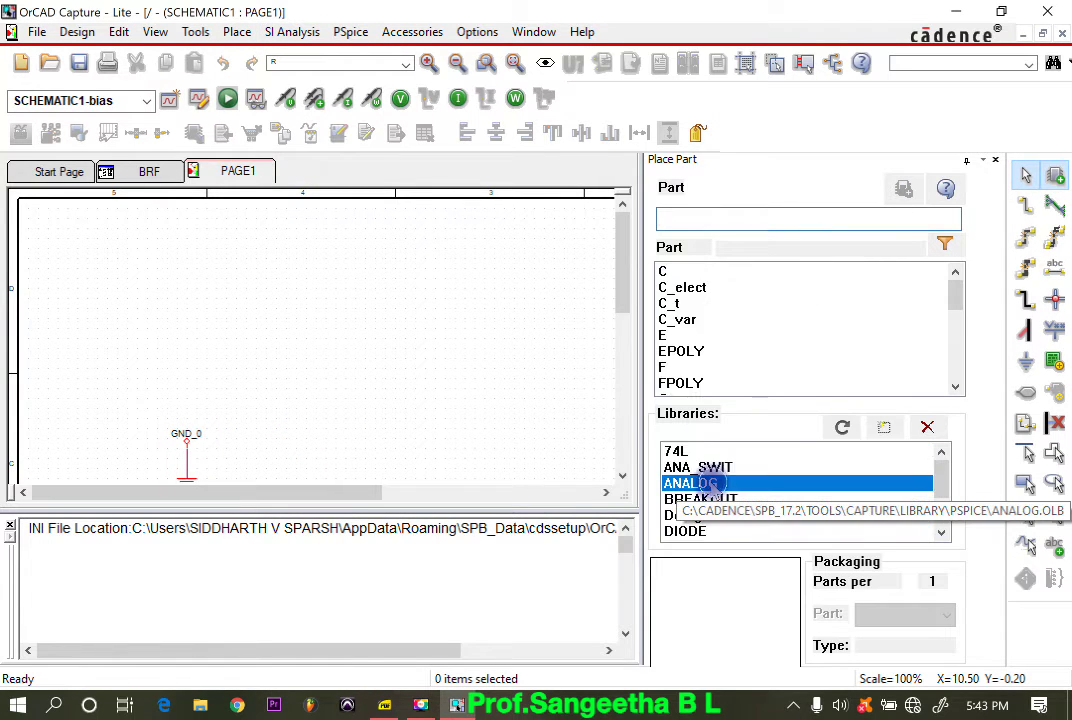
scroll(711, 480, "down", 2)
left_click(700, 484)
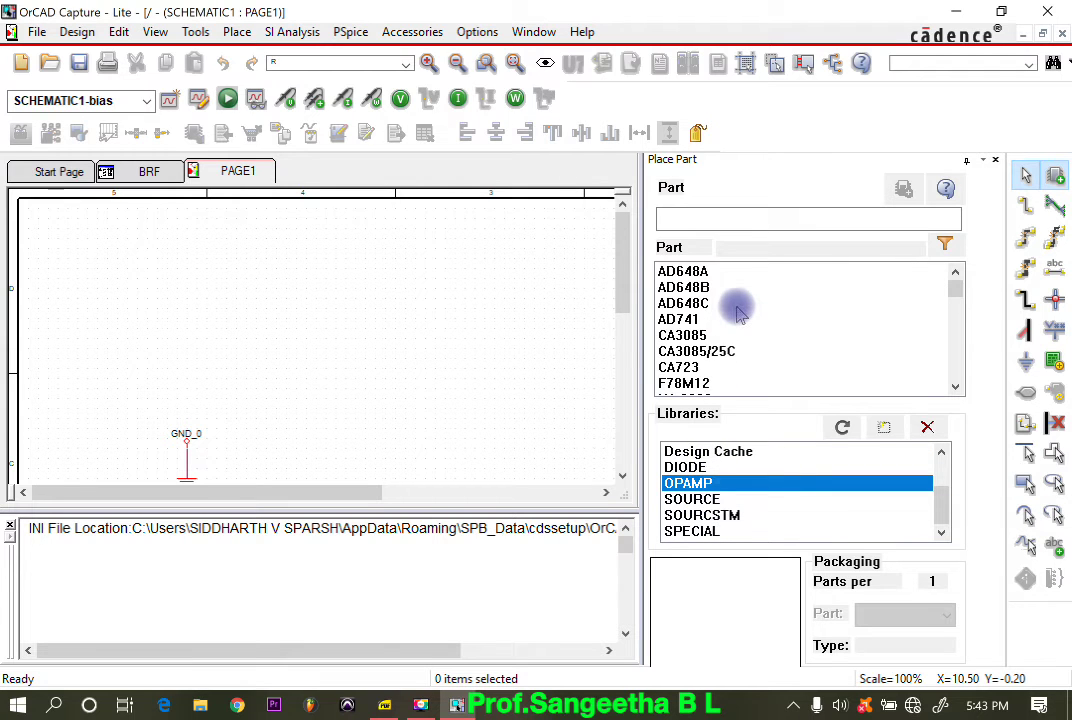
scroll(737, 313, "down", 10)
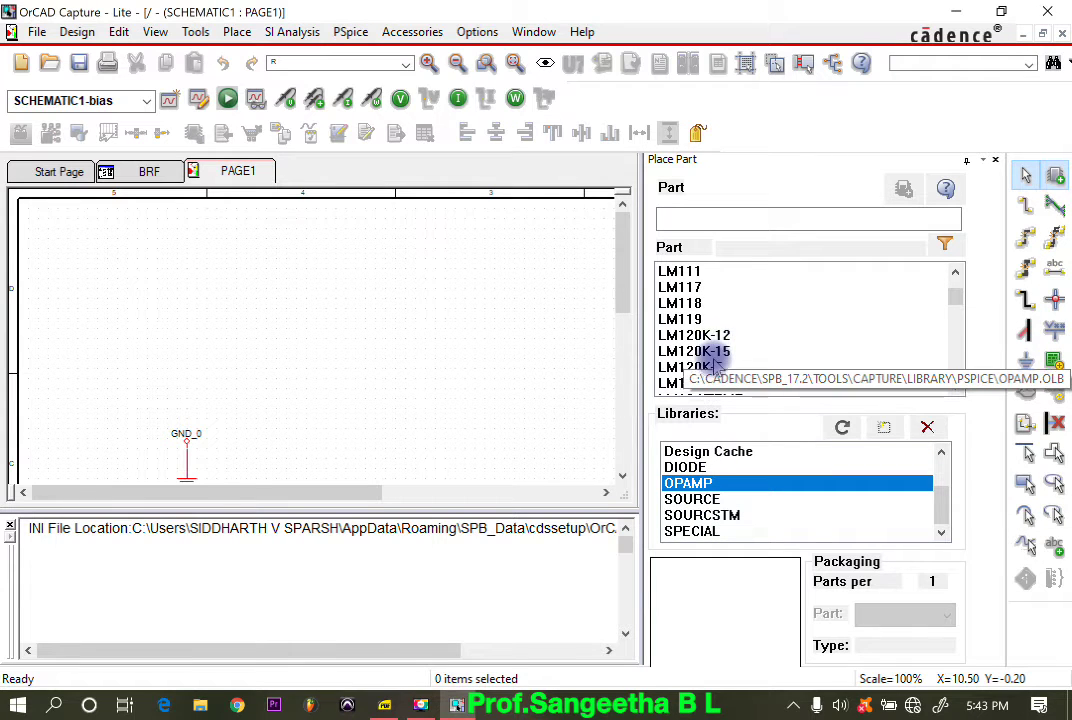
scroll(714, 367, "down", 3)
scroll(714, 367, "down", 15)
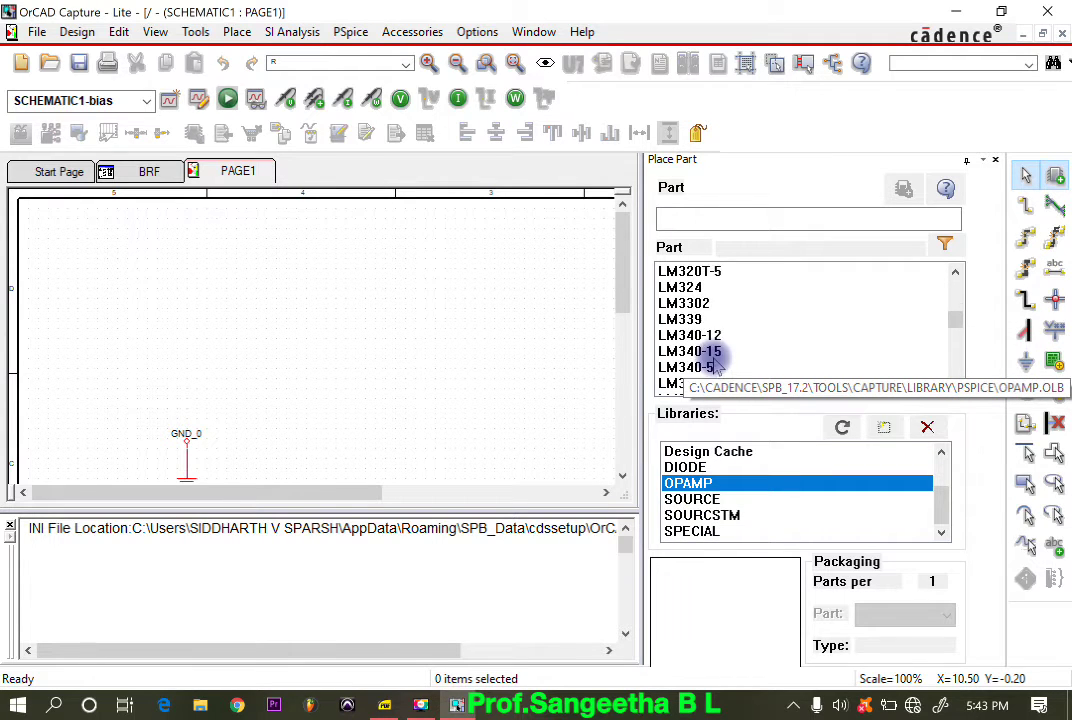
scroll(714, 362, "up", 10)
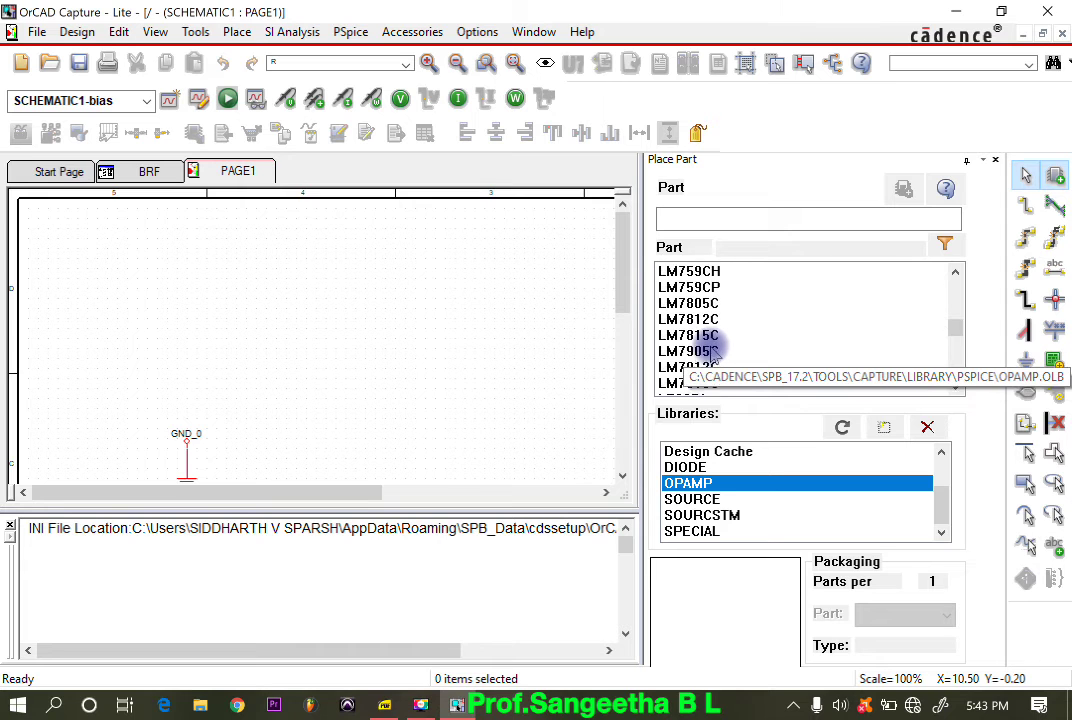
left_click(956, 387)
left_click(956, 387)
left_click(956, 387)
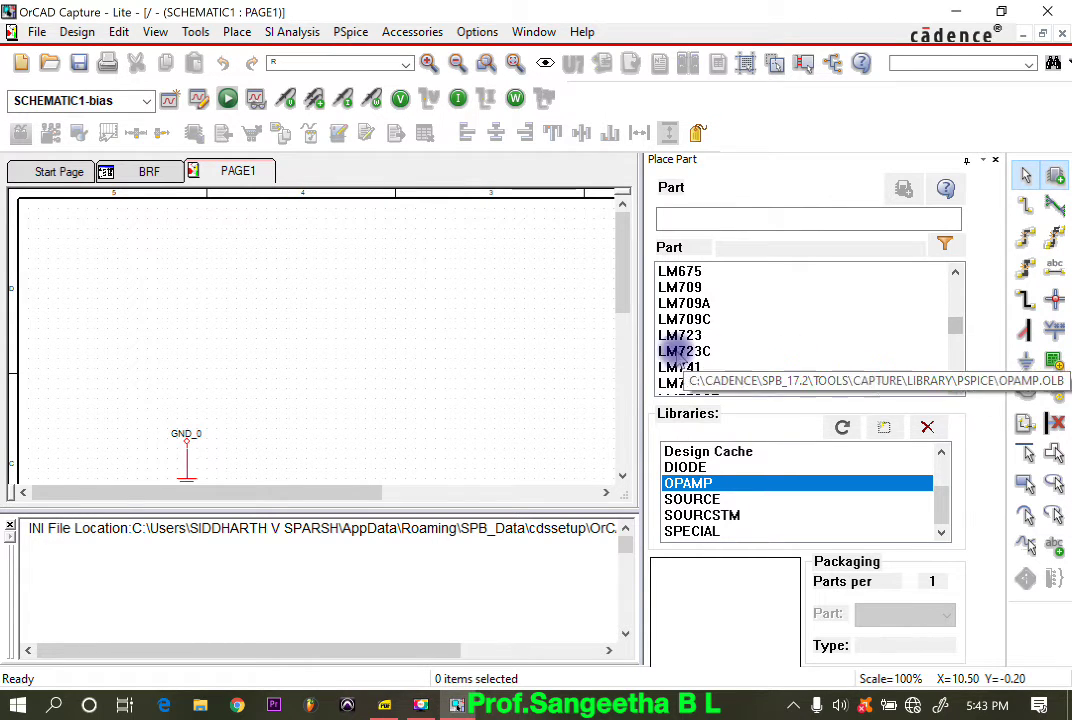
left_click(678, 367)
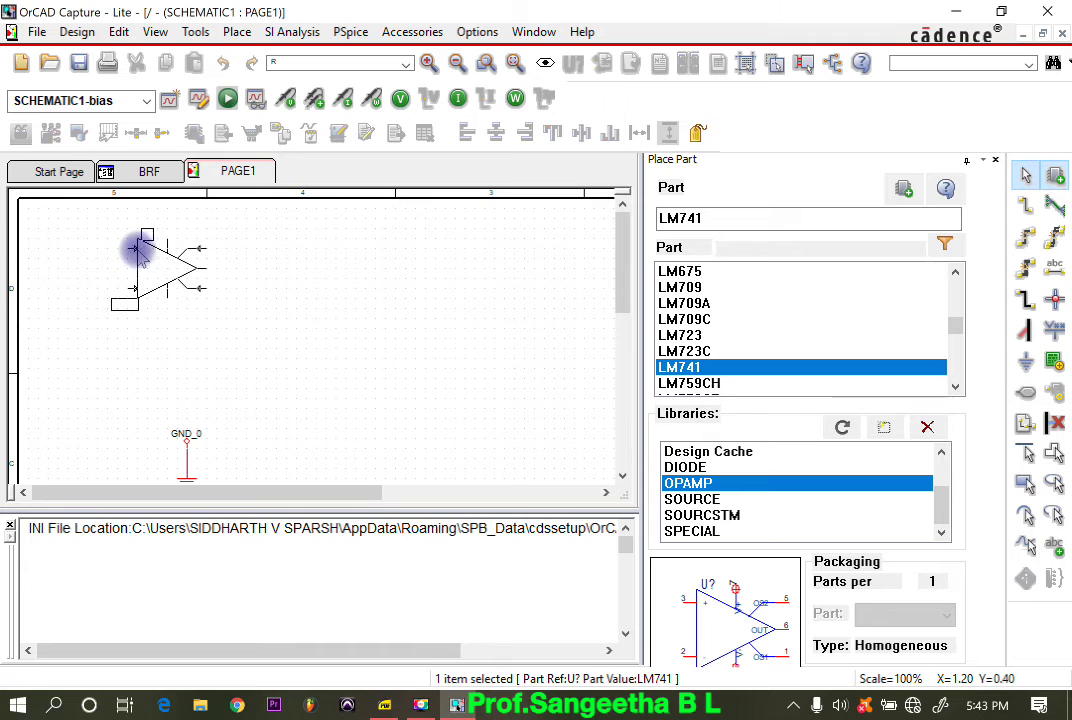
left_click(200, 253)
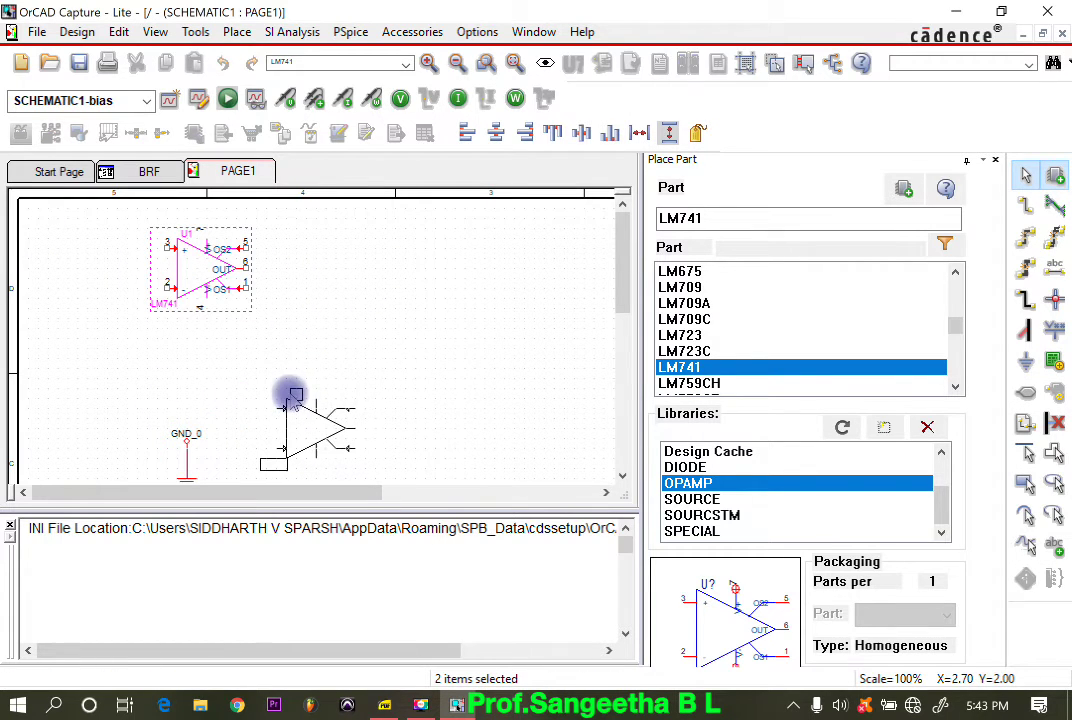
left_click(258, 376)
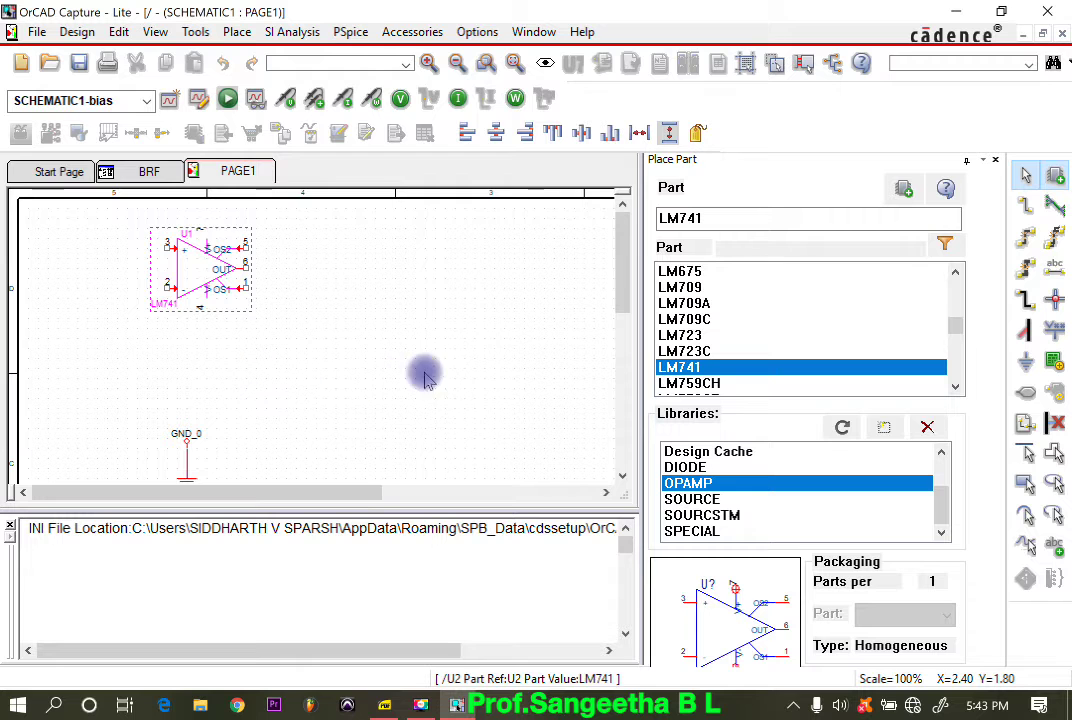
left_click(507, 314)
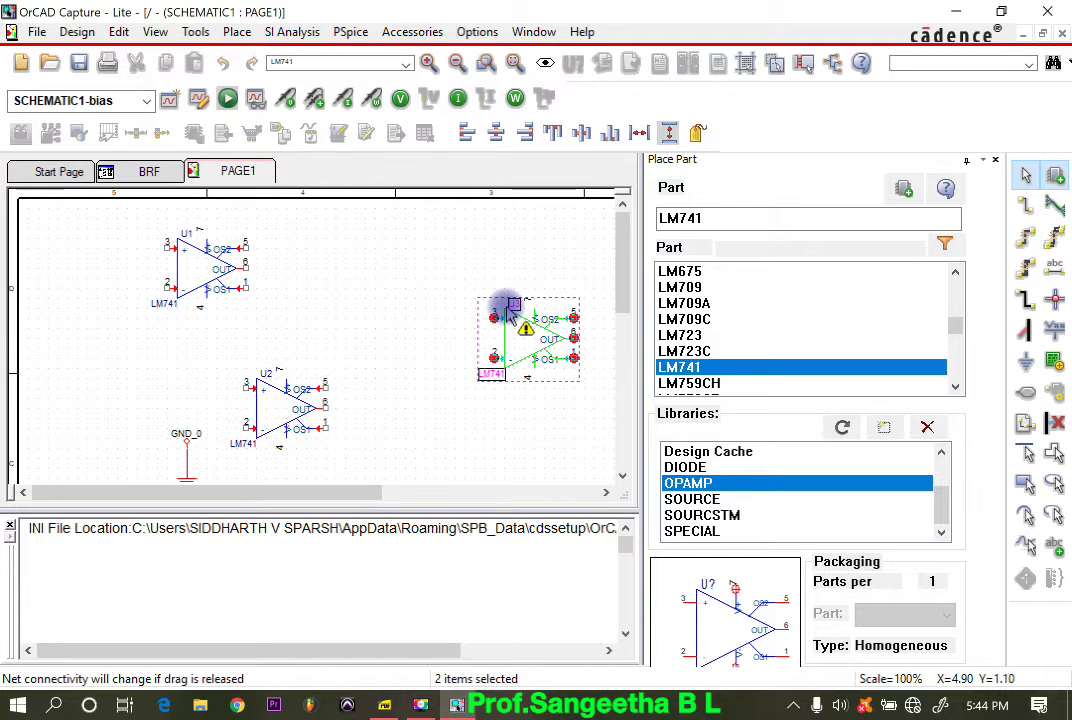
After checking the reference circuit in AC CLM.pdf, place five R resistors from the ANALOG library: before and after U1 and U2, and below U3.
left_click(385, 706)
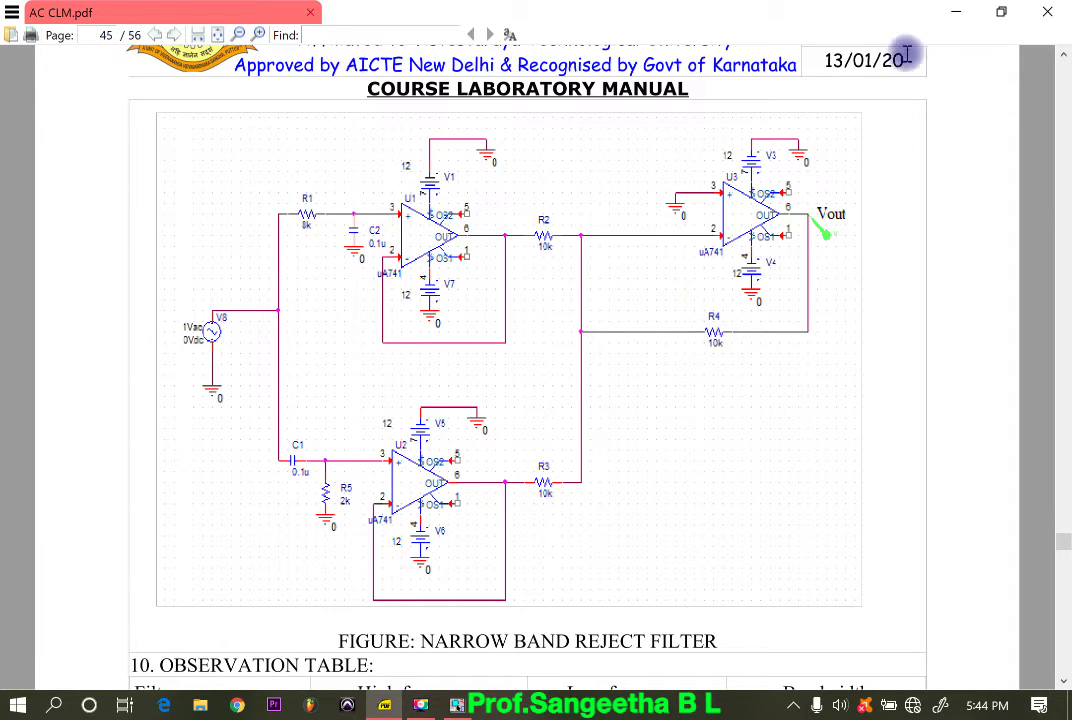
key("alt+Tab")
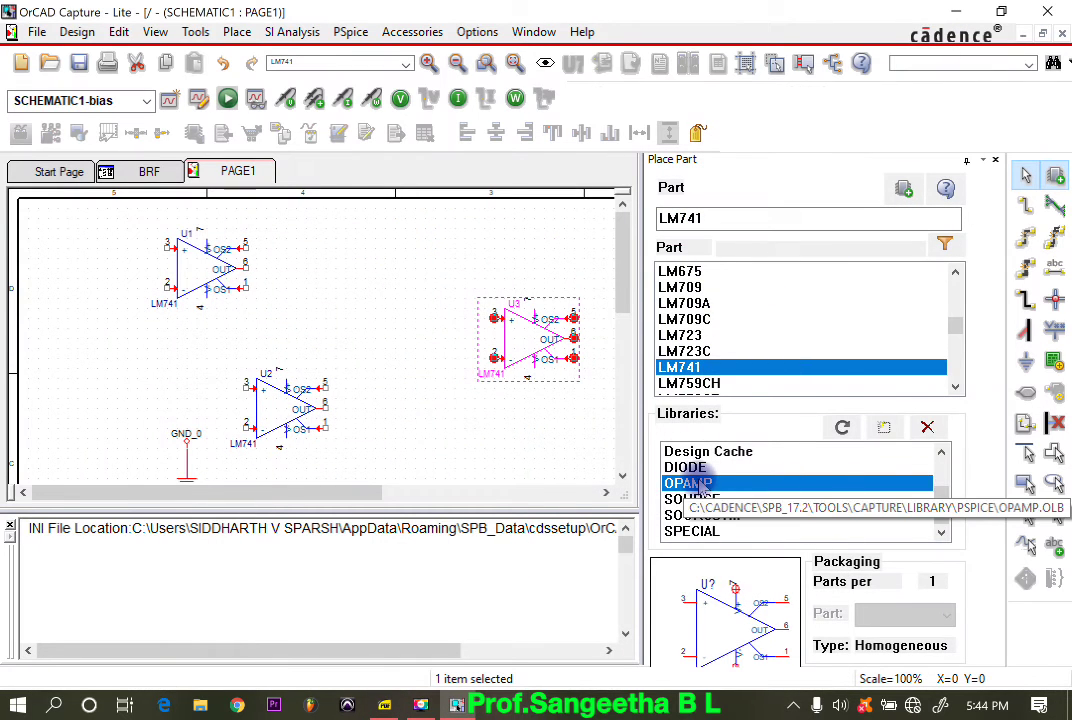
scroll(712, 495, "up", 2)
left_click(700, 467)
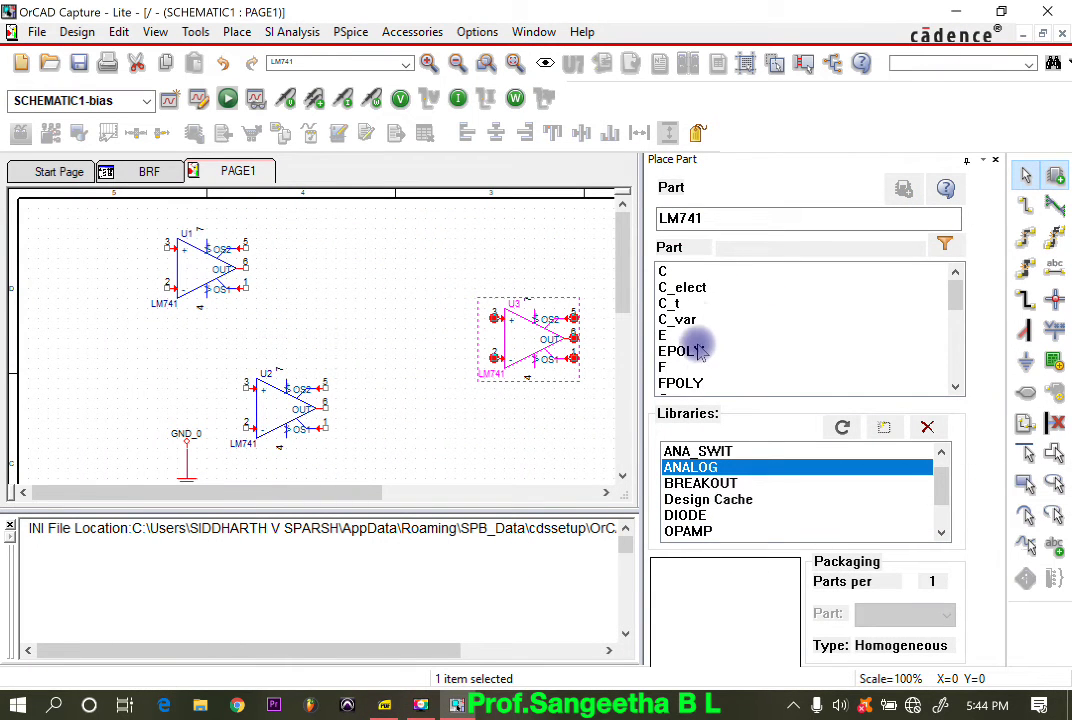
scroll(711, 342, "down", 7)
scroll(680, 316, "up", 3)
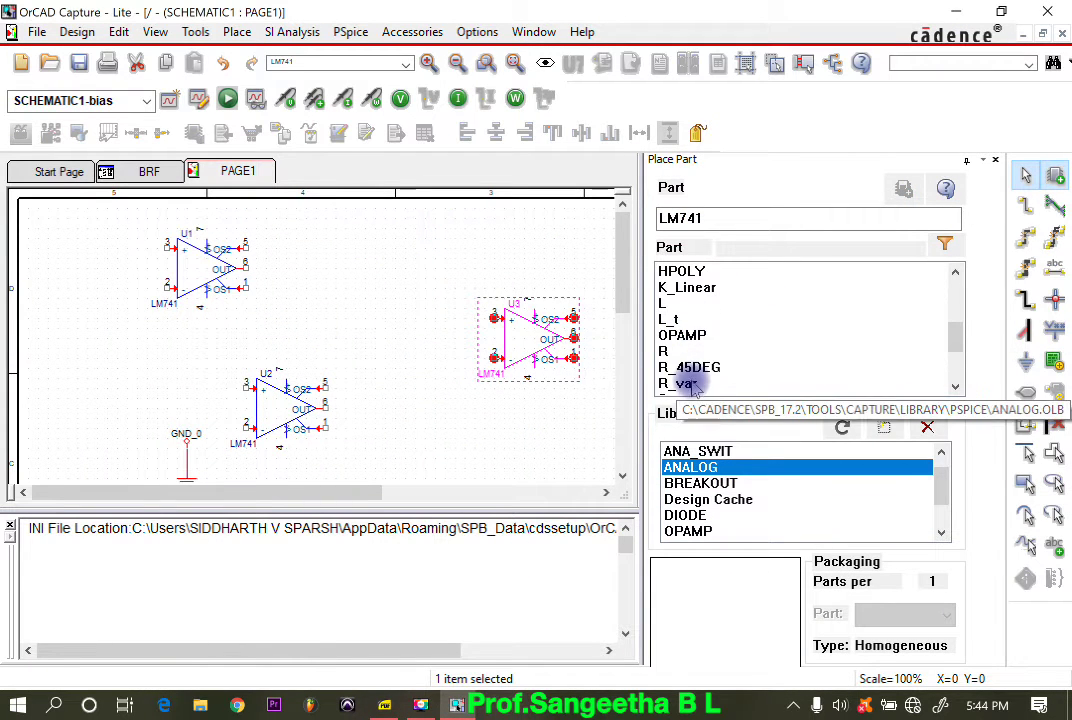
left_click(670, 352)
key("Return")
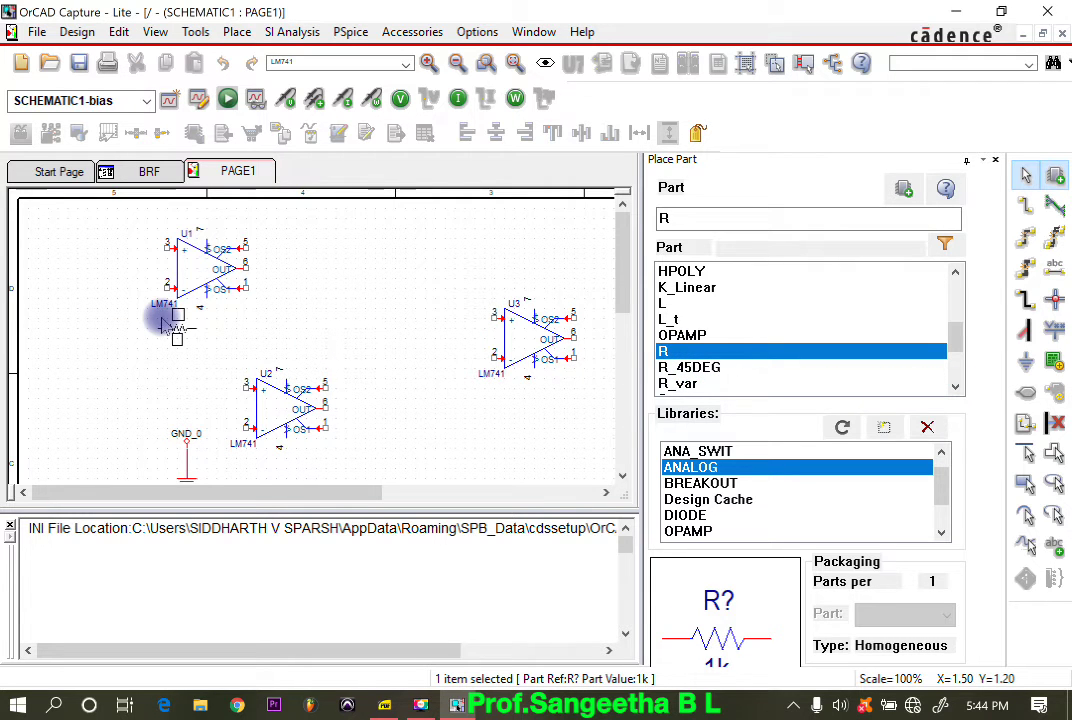
left_click(68, 243)
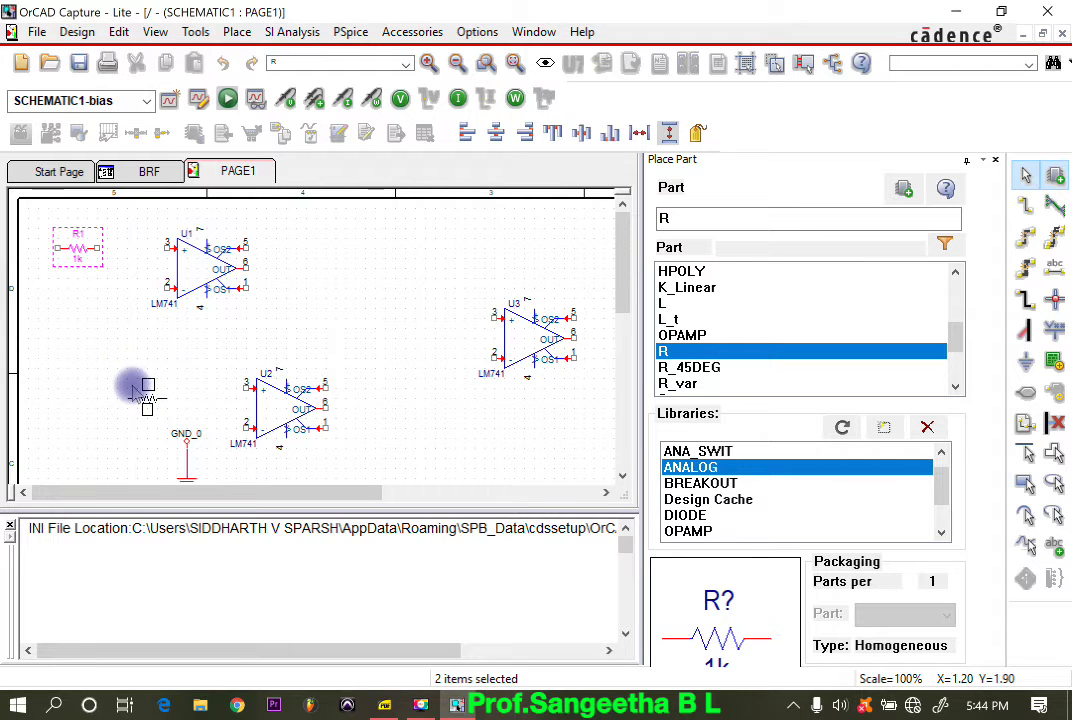
left_click(138, 394)
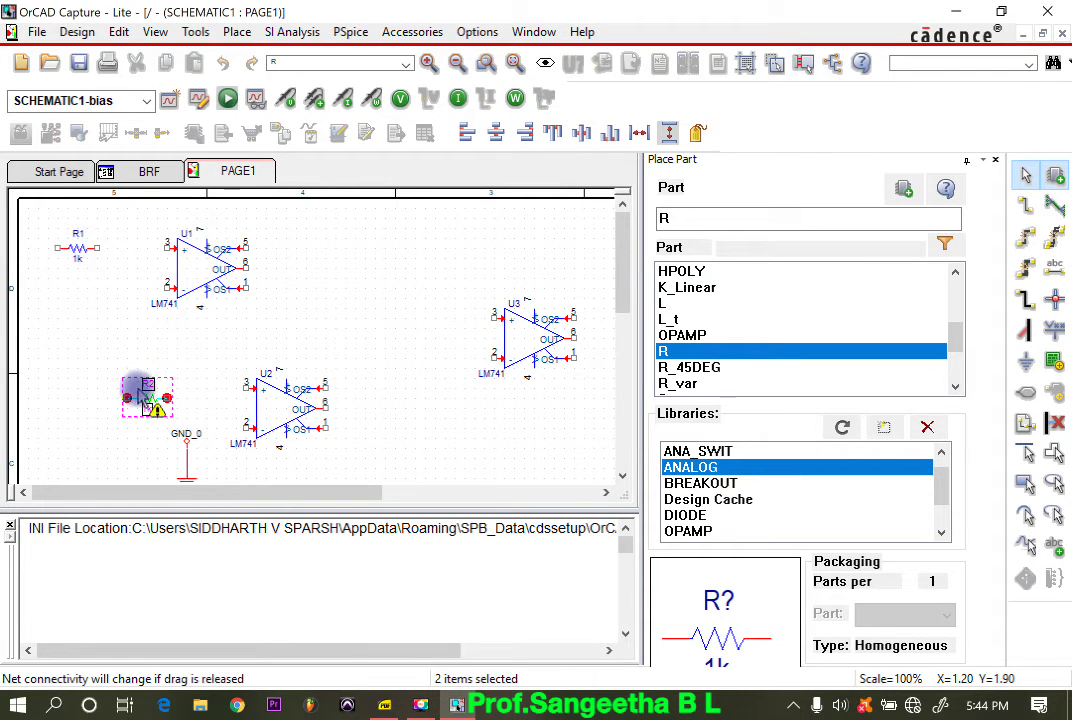
left_click_drag(139, 391, 143, 388)
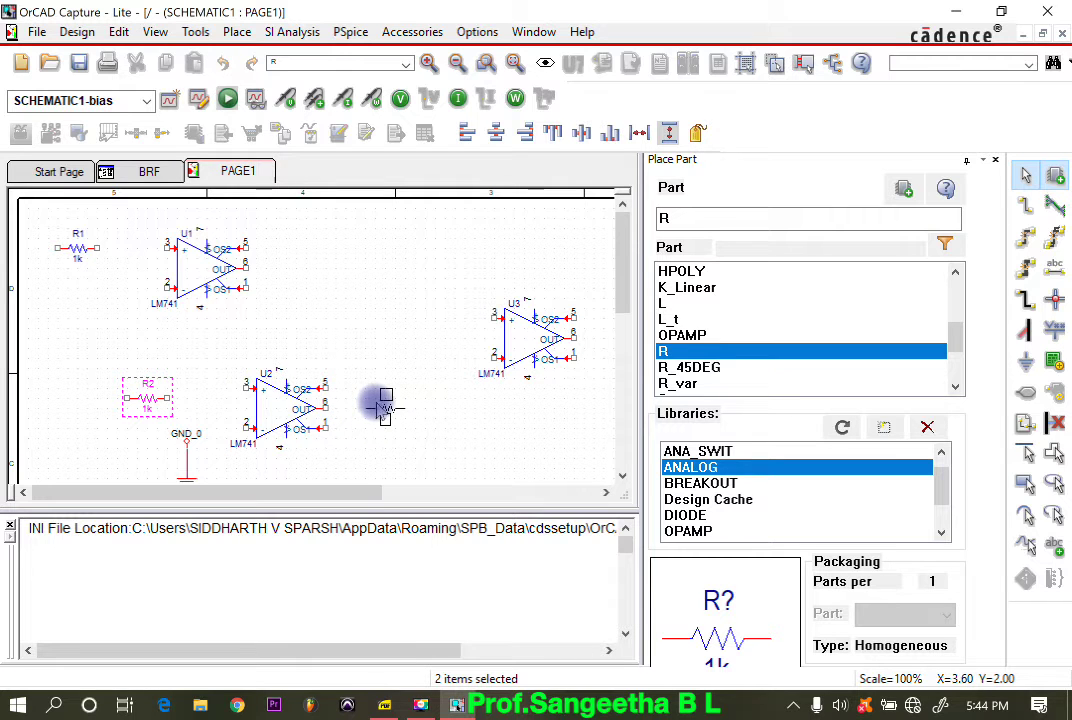
left_click(395, 405)
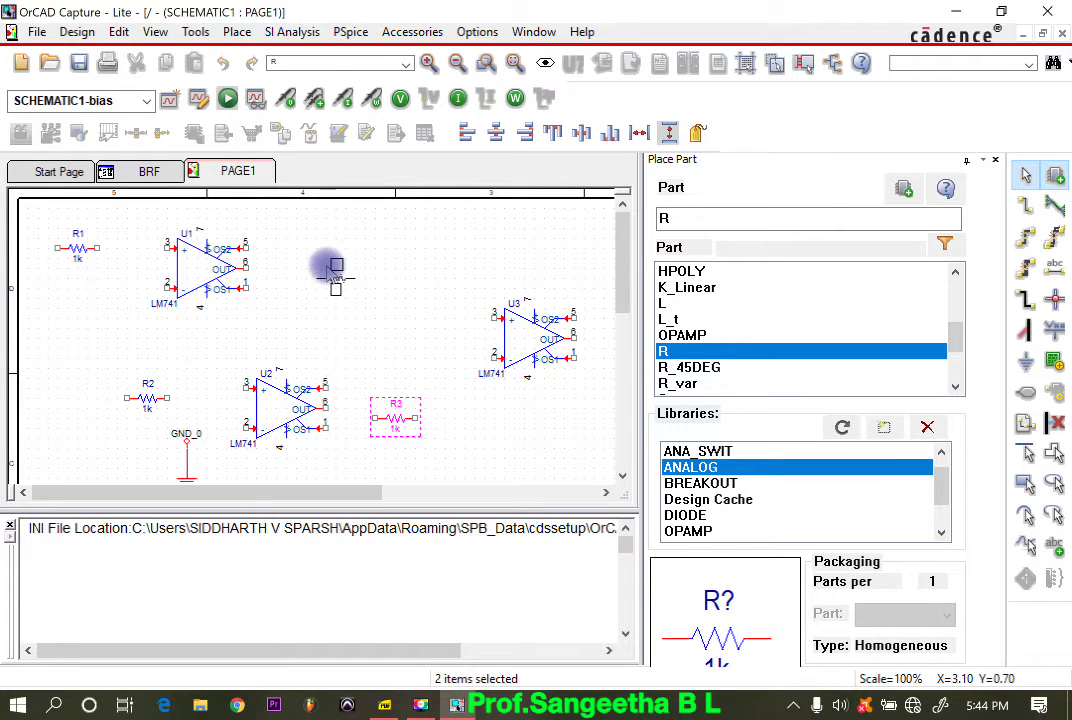
left_click(340, 273)
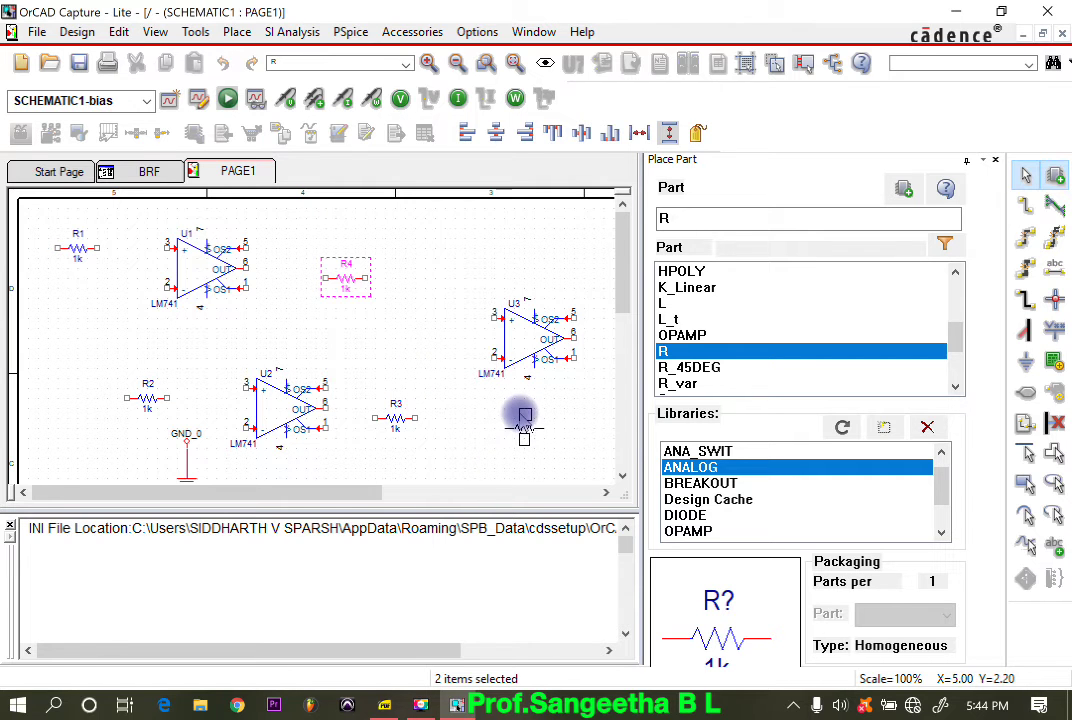
left_click(524, 418)
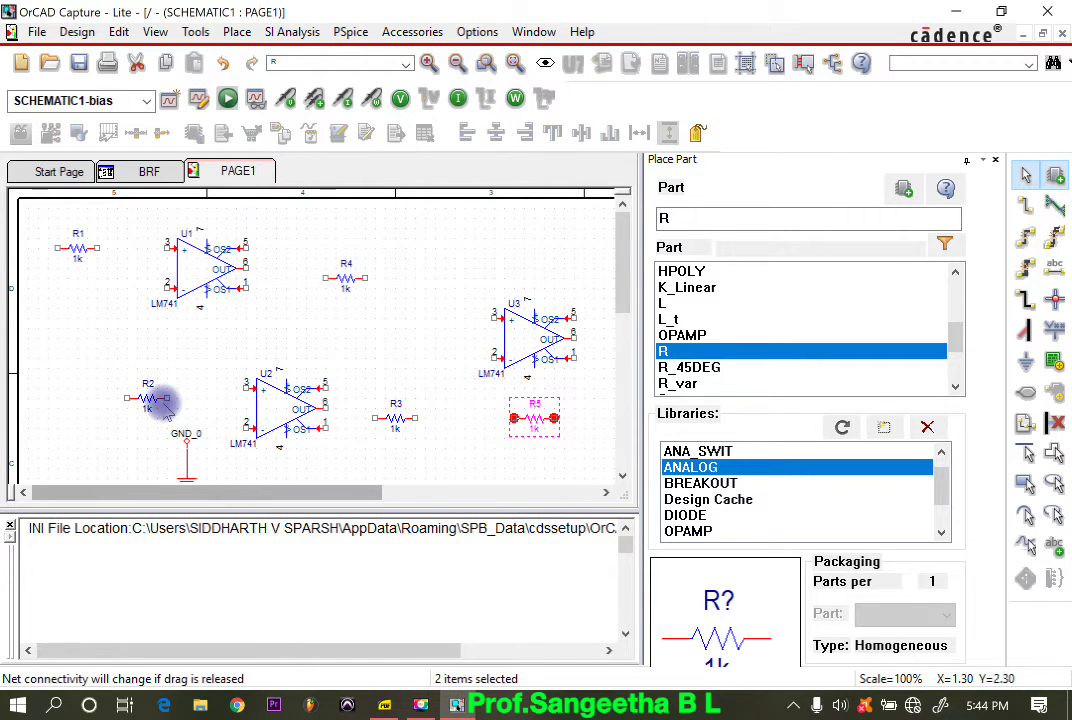
Rotate the resistor in front of op-amp U2 to a vertical orientation.
left_click(150, 400)
right_click(152, 402)
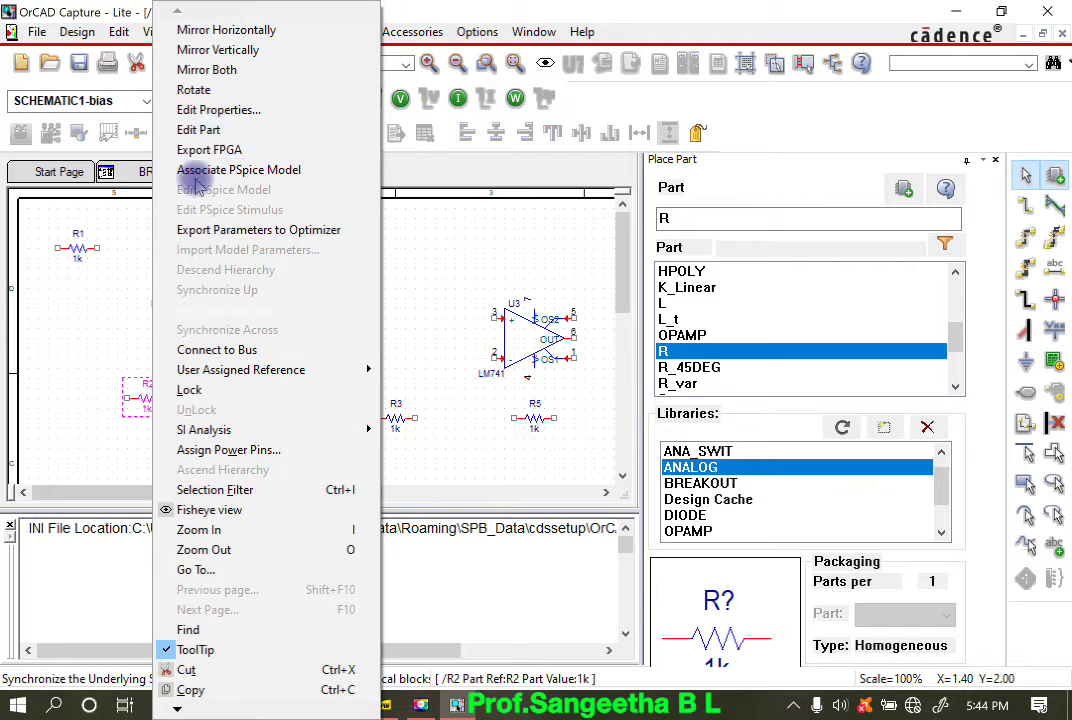
left_click(205, 89)
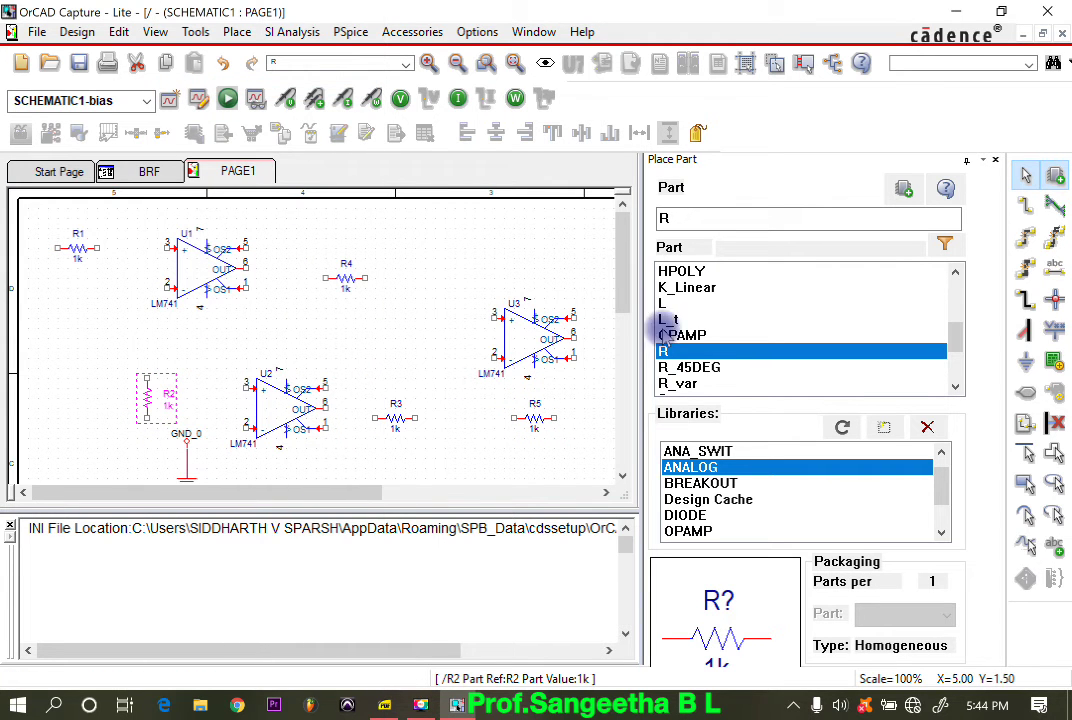
Place two C capacitors from the ANALOG library, one between R1 and op-amp U1 and one just before resistor R2.
left_click(585, 283)
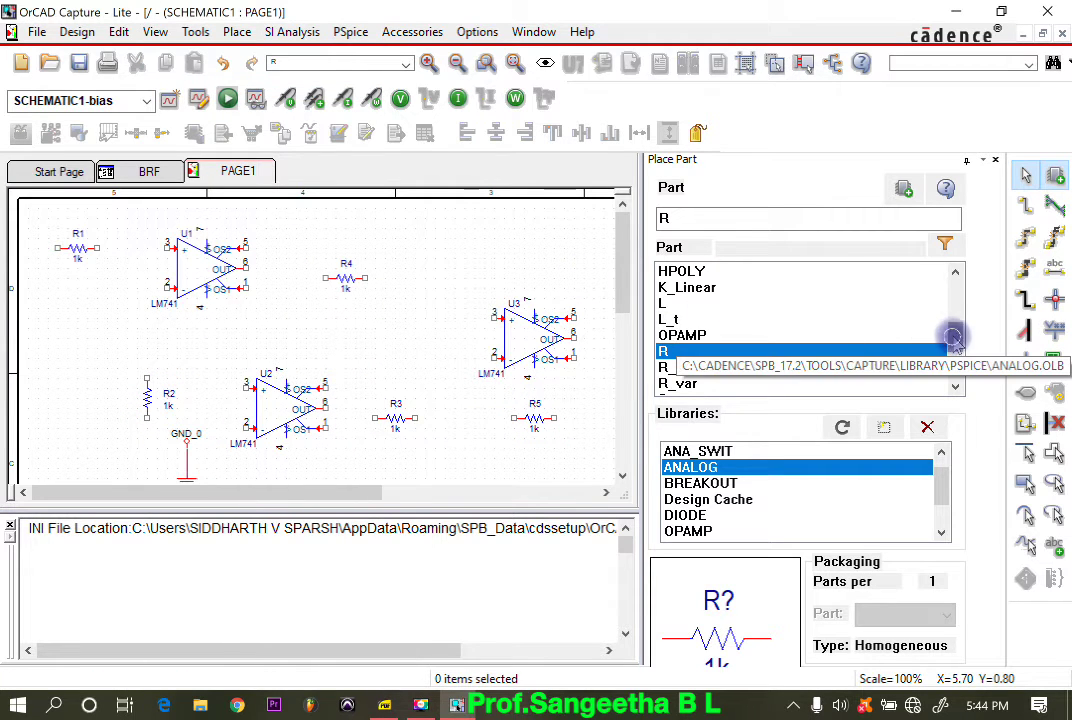
left_click_drag(955, 340, 953, 290)
double_click(689, 271)
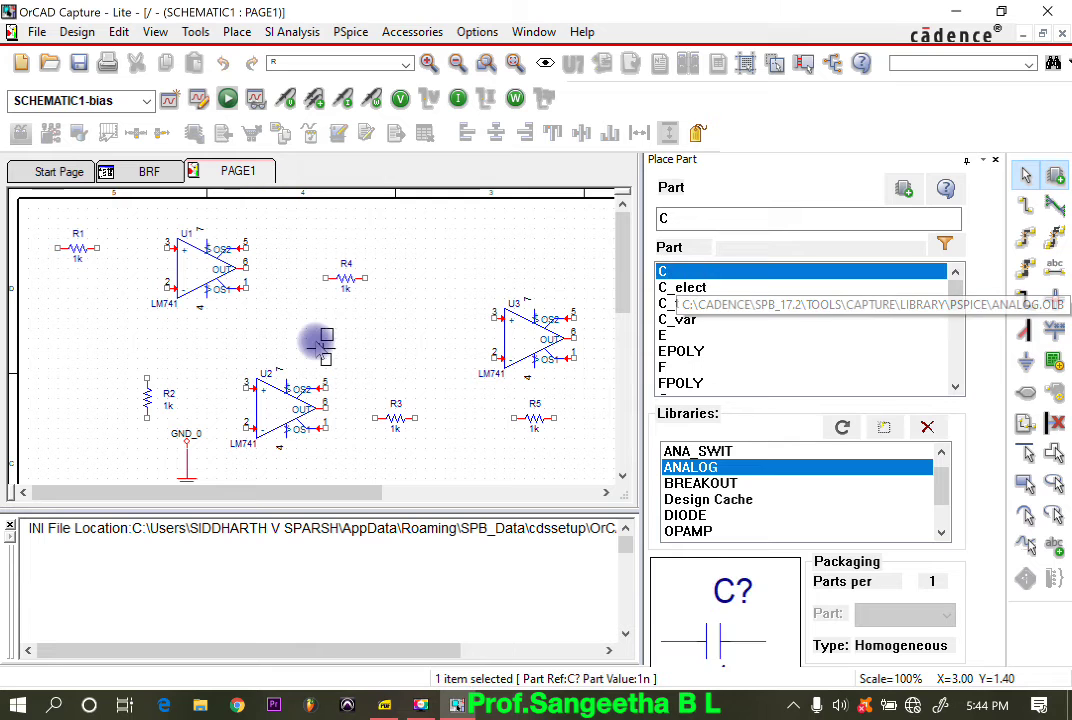
left_click(122, 277)
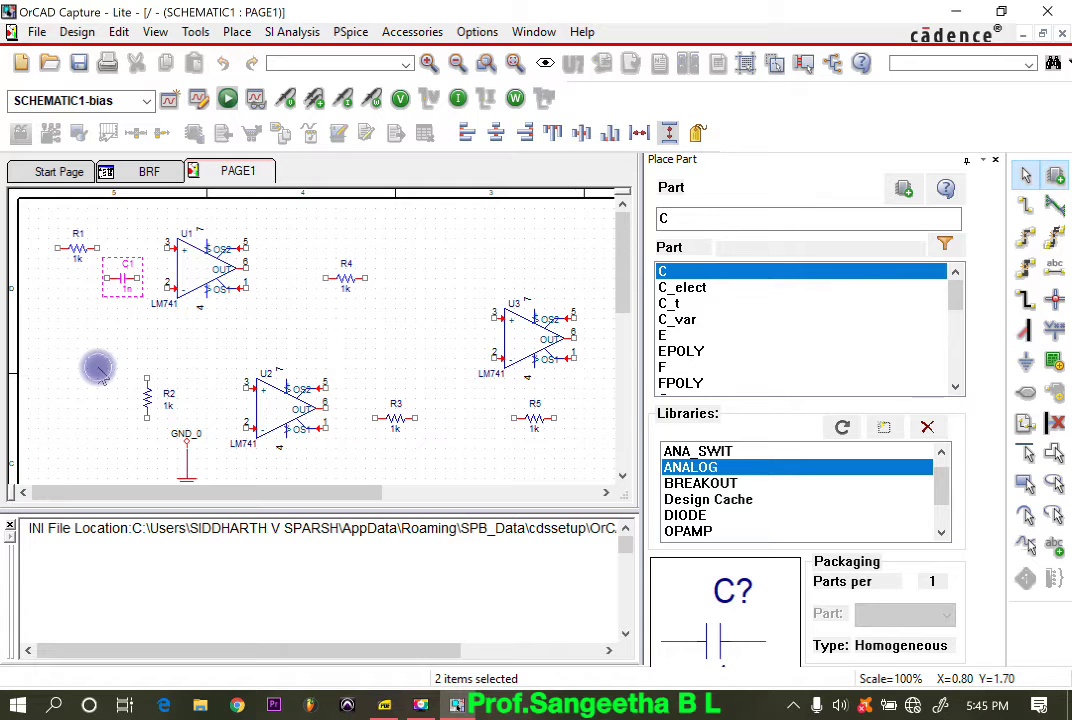
left_click_drag(100, 370, 104, 379)
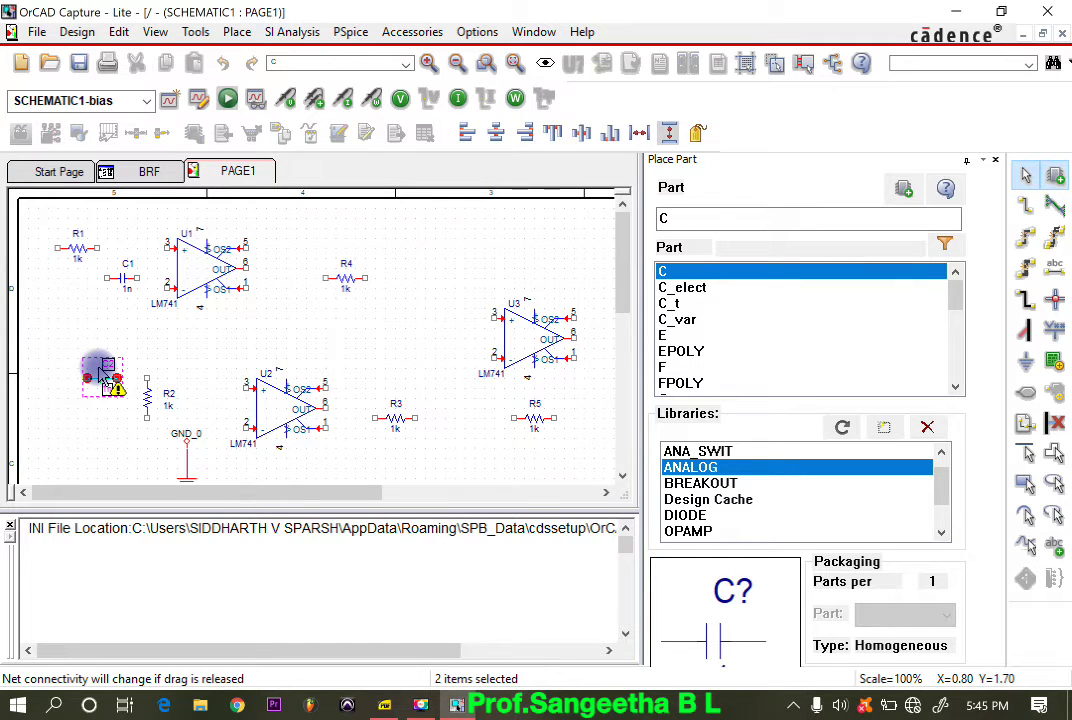
left_click_drag(104, 378, 104, 378)
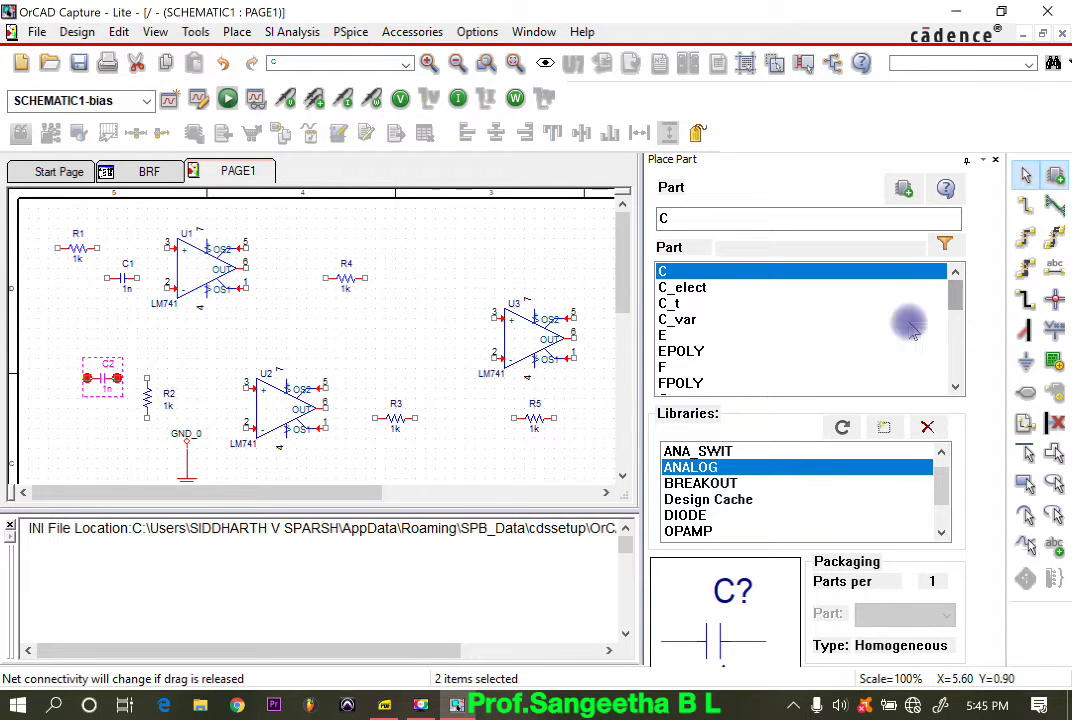
Place a VAC source from the SOURCE library near the page's left edge, between R1 and C2.
left_click(941, 531)
left_click(941, 531)
left_click(941, 531)
left_click(700, 499)
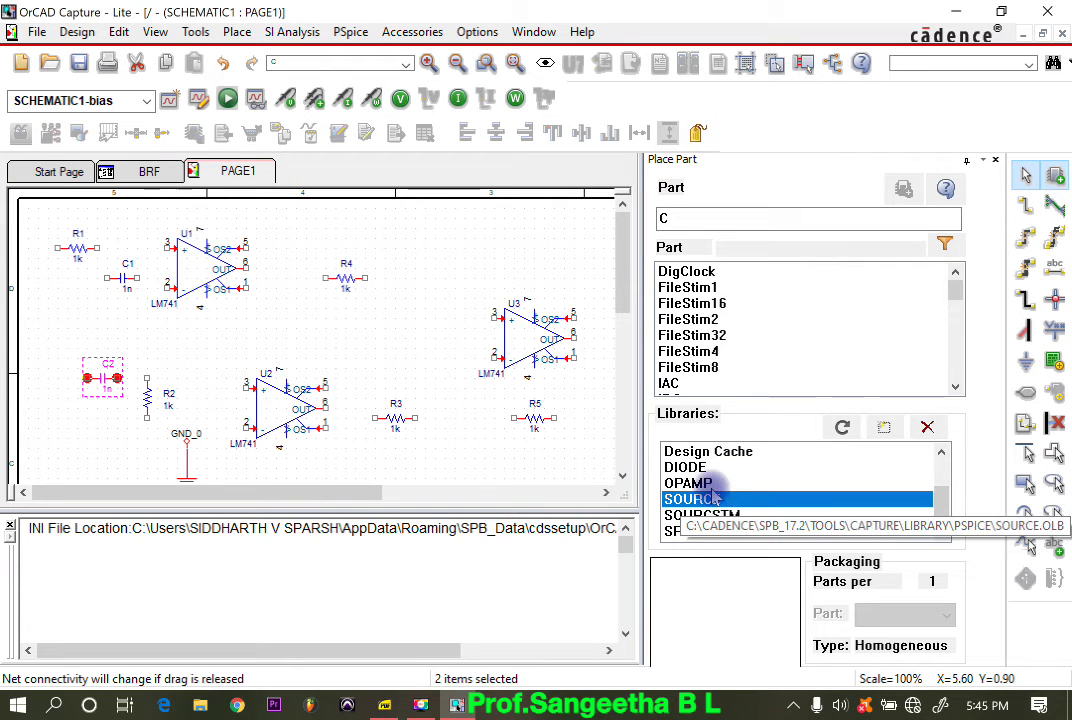
double_click(665, 218)
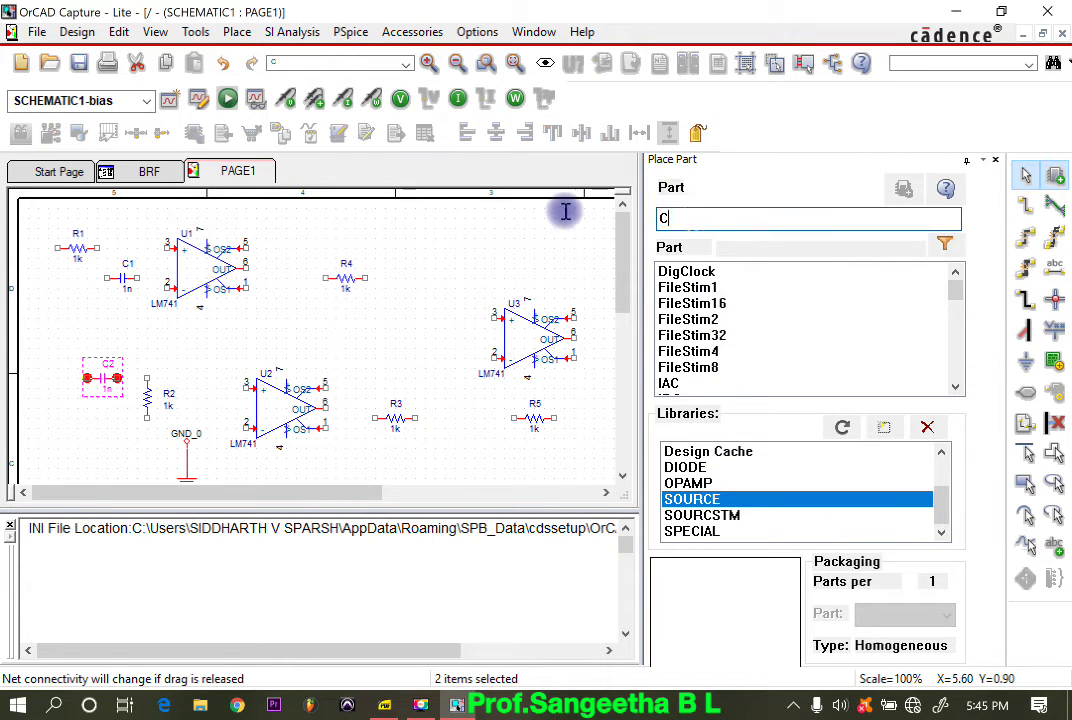
type("VA")
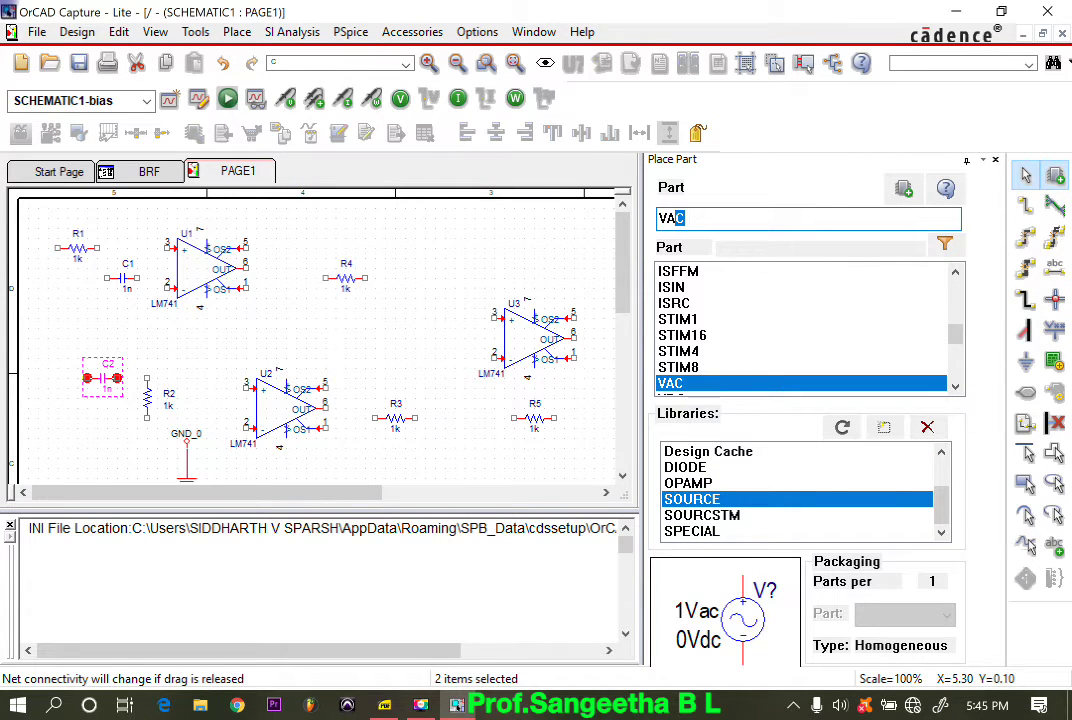
double_click(708, 383)
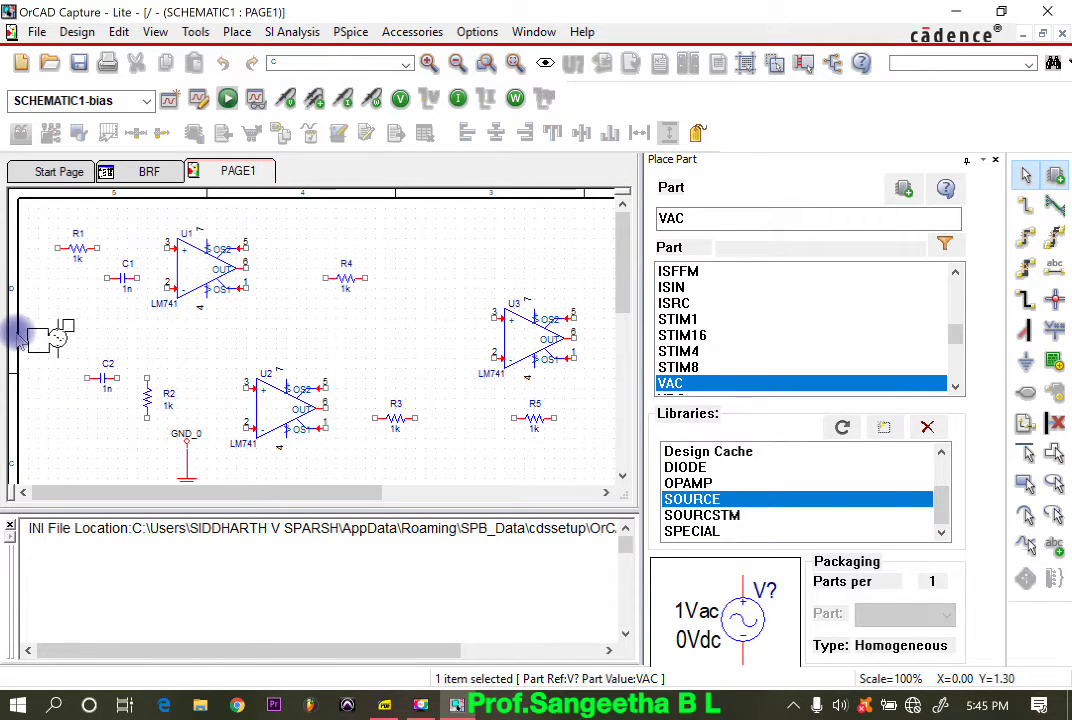
key("Escape")
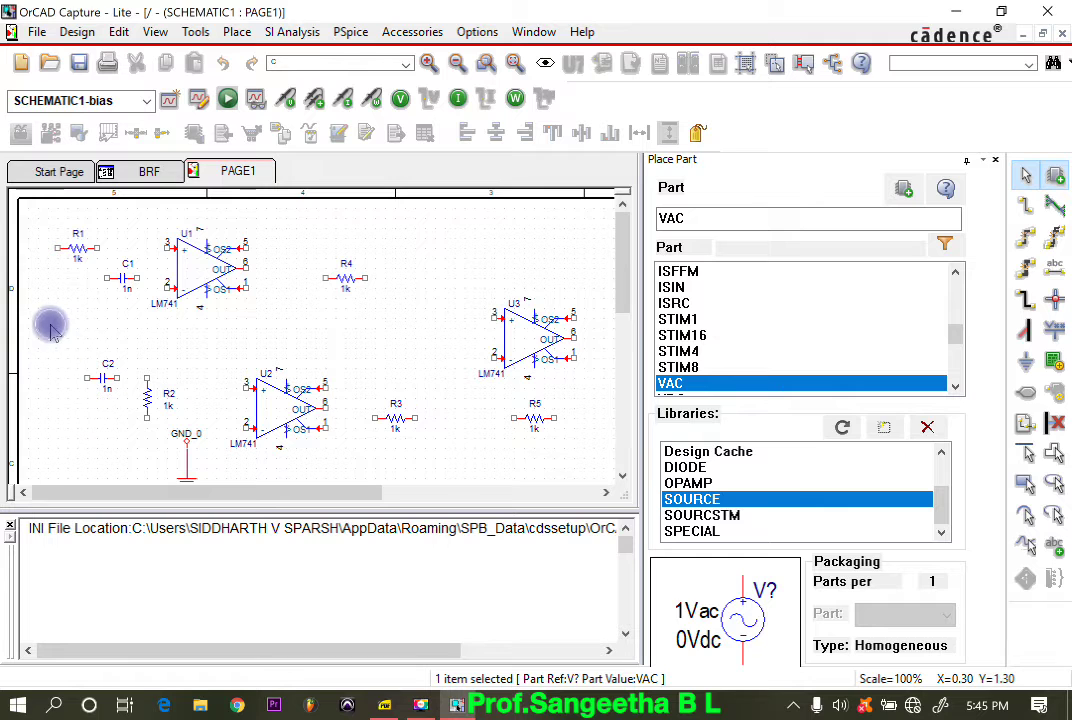
left_click(55, 333)
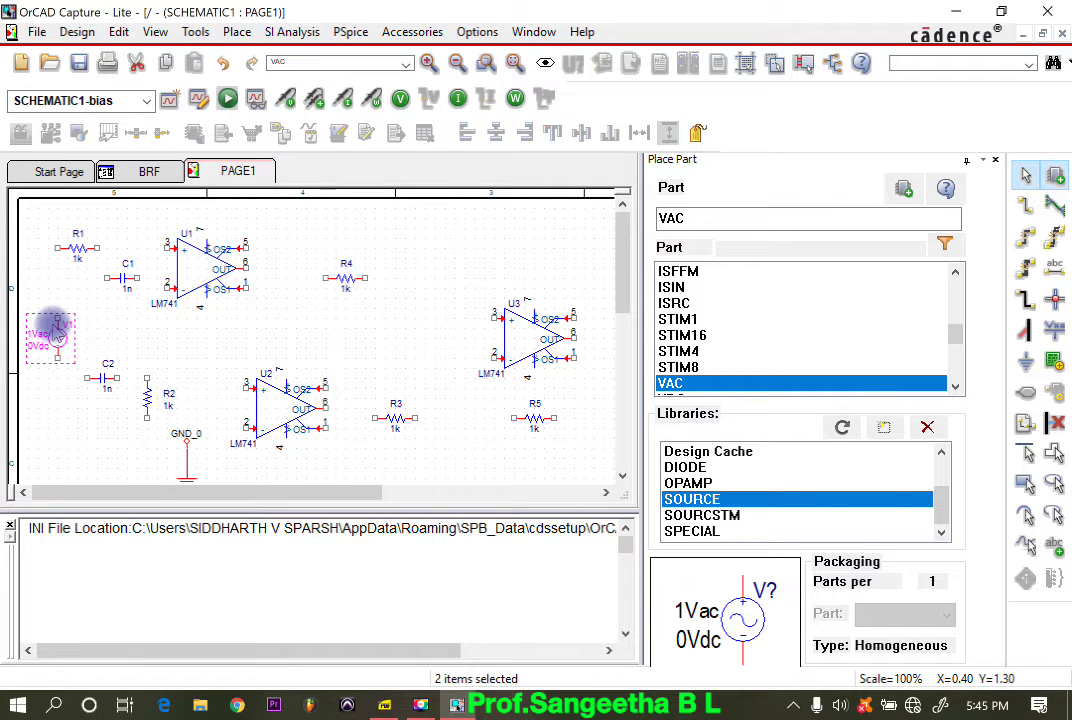
Place six VDC sources from the SOURCE library: two to the right of U1, two to the right of U2, one above and one below U3.
left_click(706, 218)
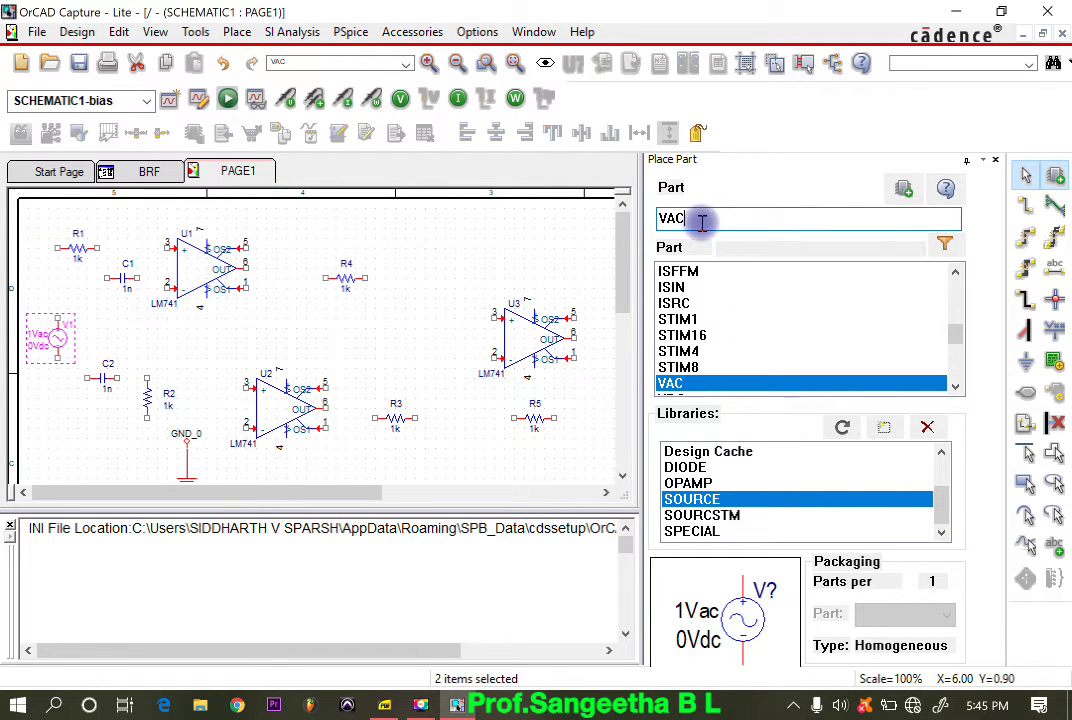
key("BackSpace")
key("BackSpace")
type("DDC")
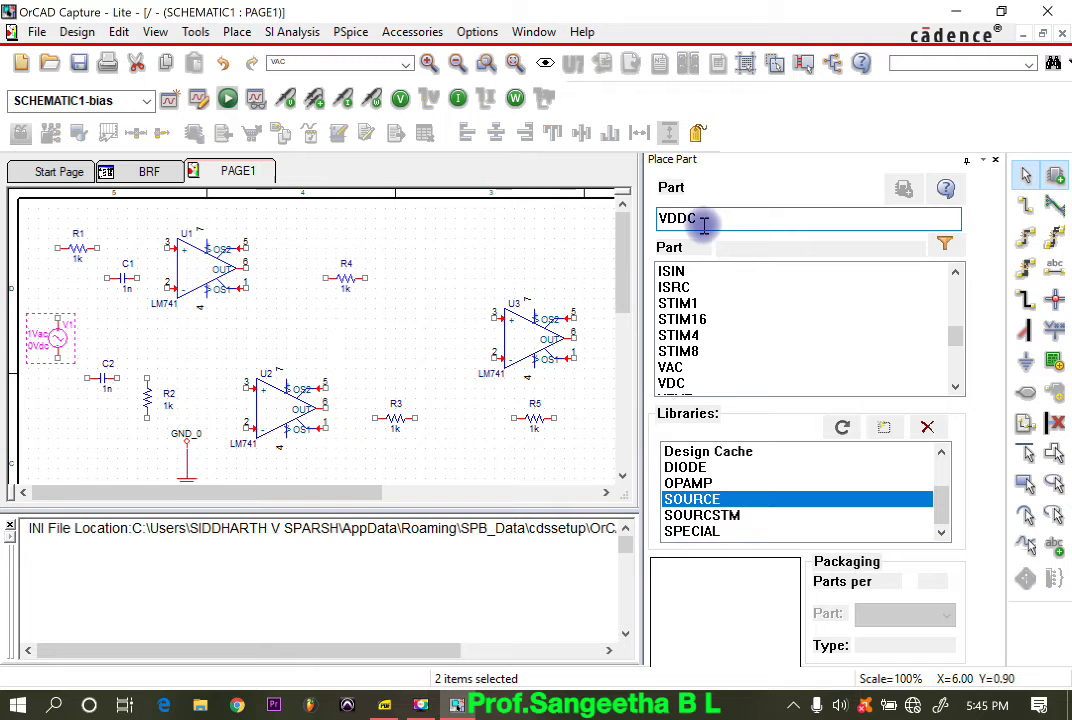
type("C")
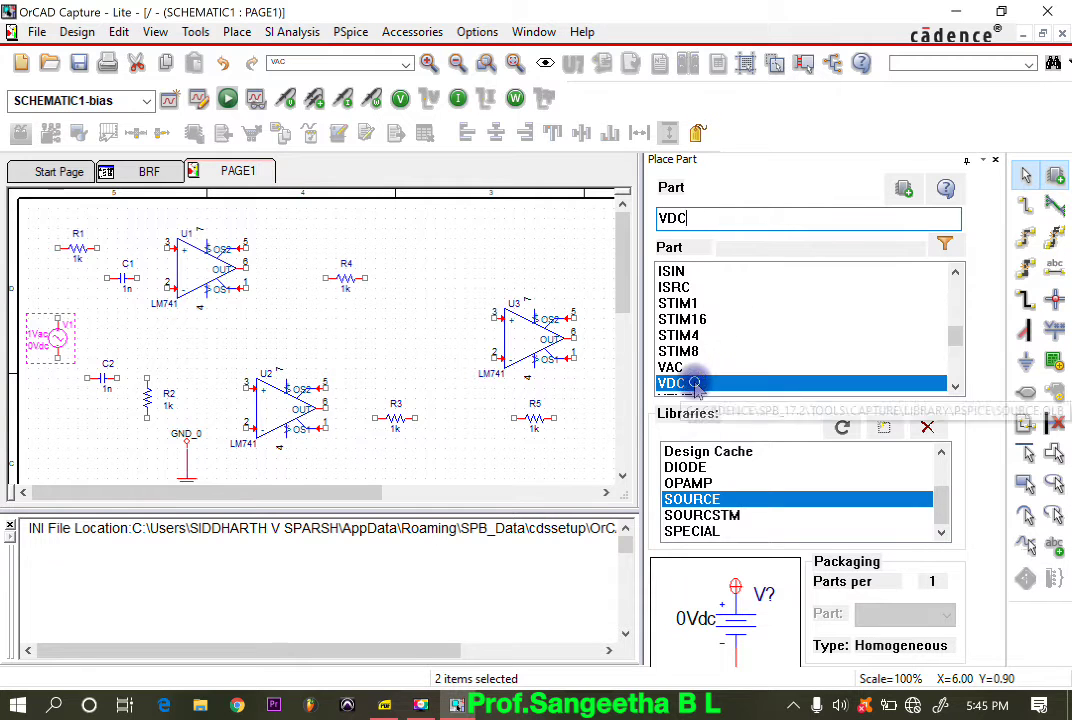
key("Return")
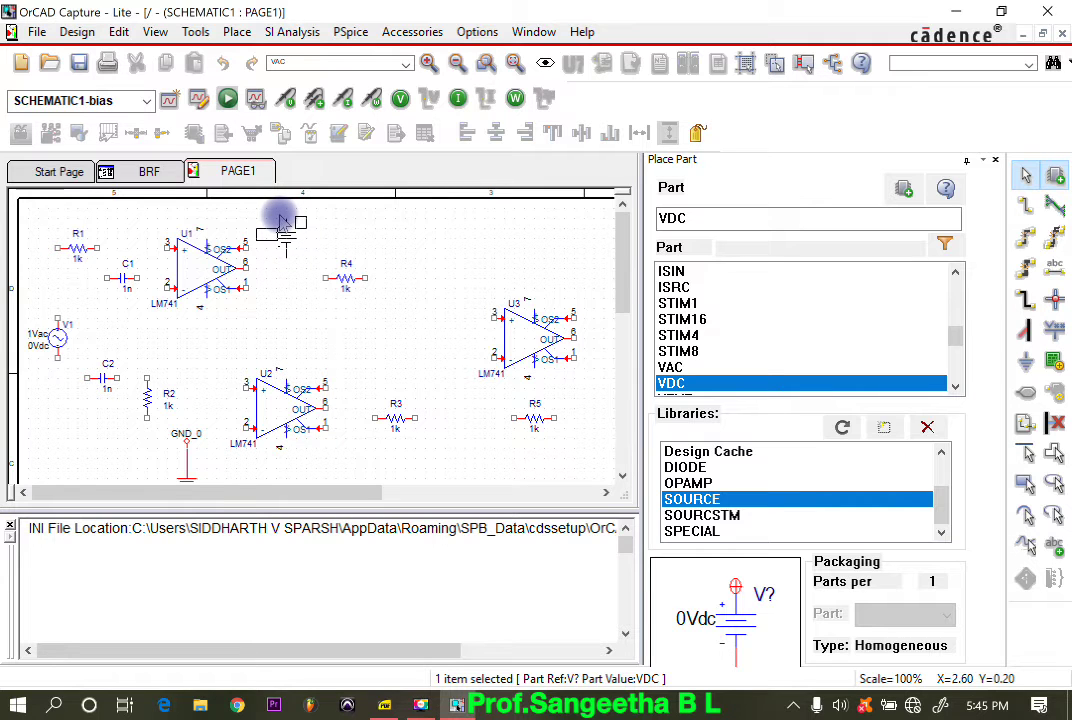
left_click(282, 222)
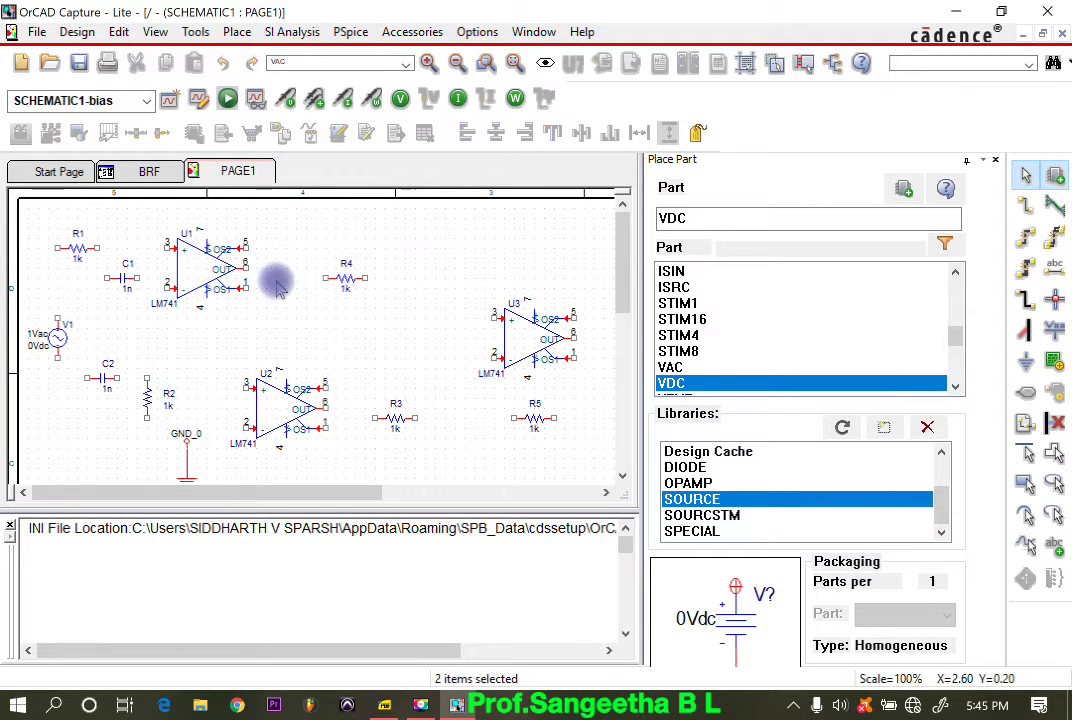
left_click(285, 300)
left_click(352, 447)
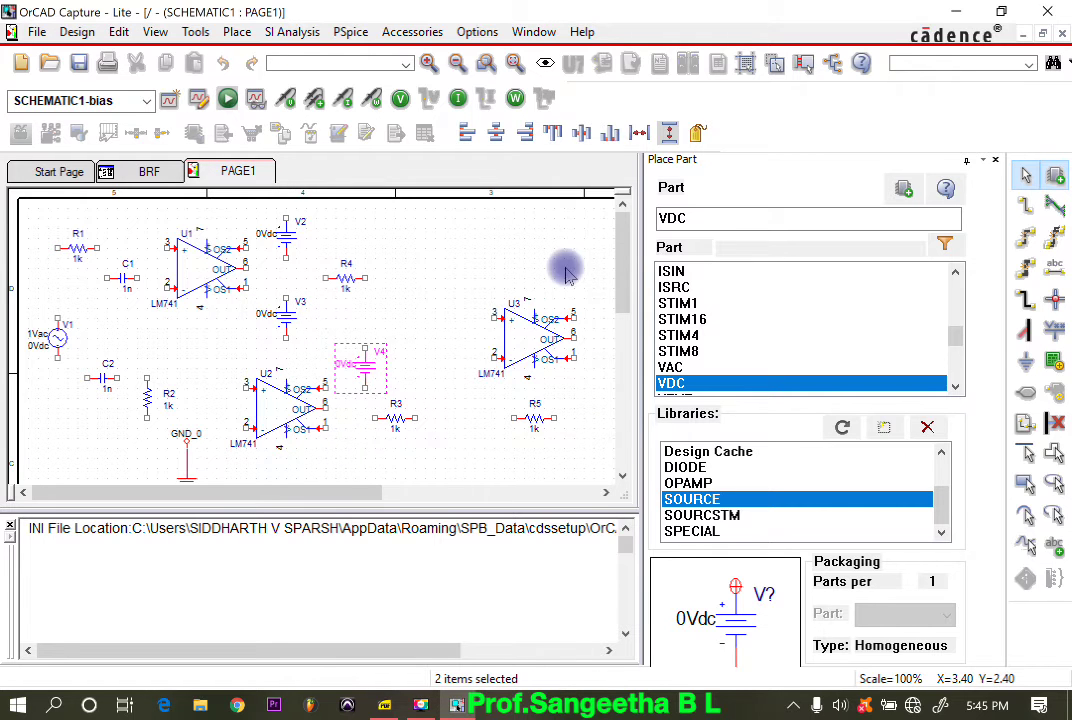
left_click(563, 252)
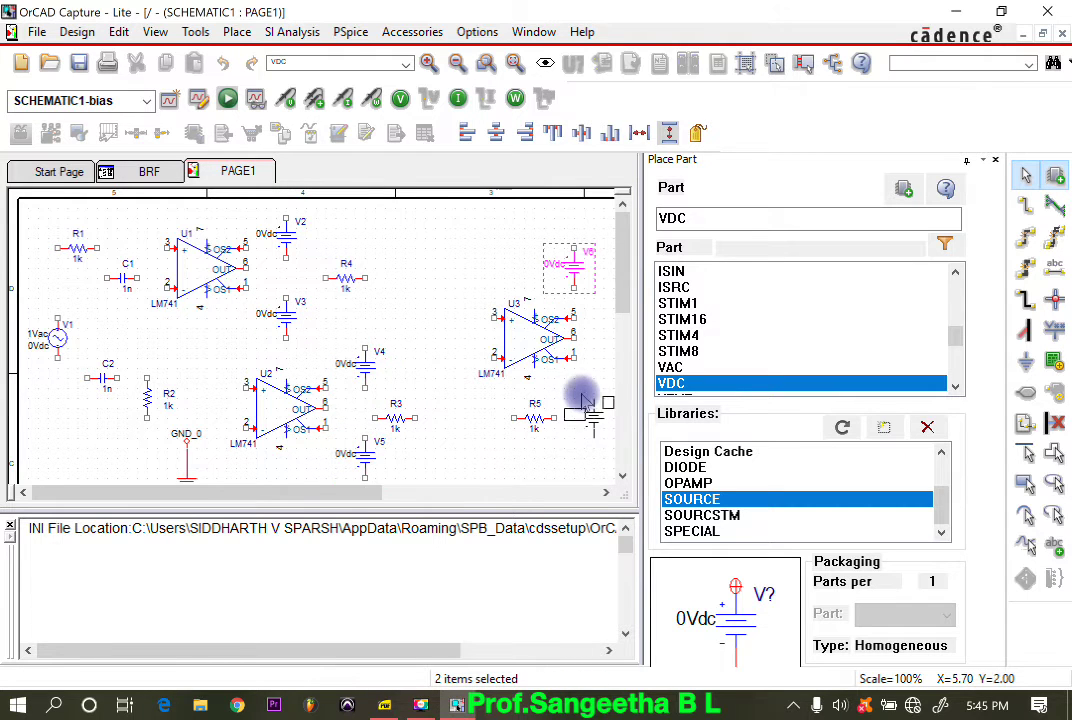
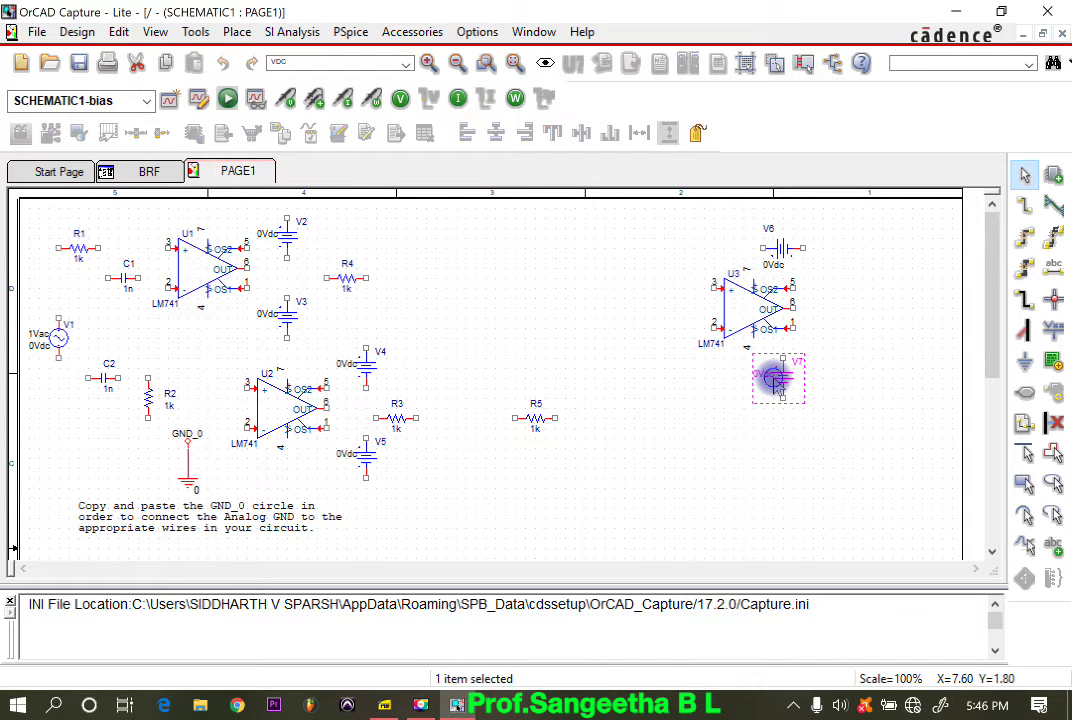
Rotate the DC source below U3 by three quarter turns so it lies horizontally, and move resistor R5 beneath it.
right_click(778, 378)
left_click(803, 86)
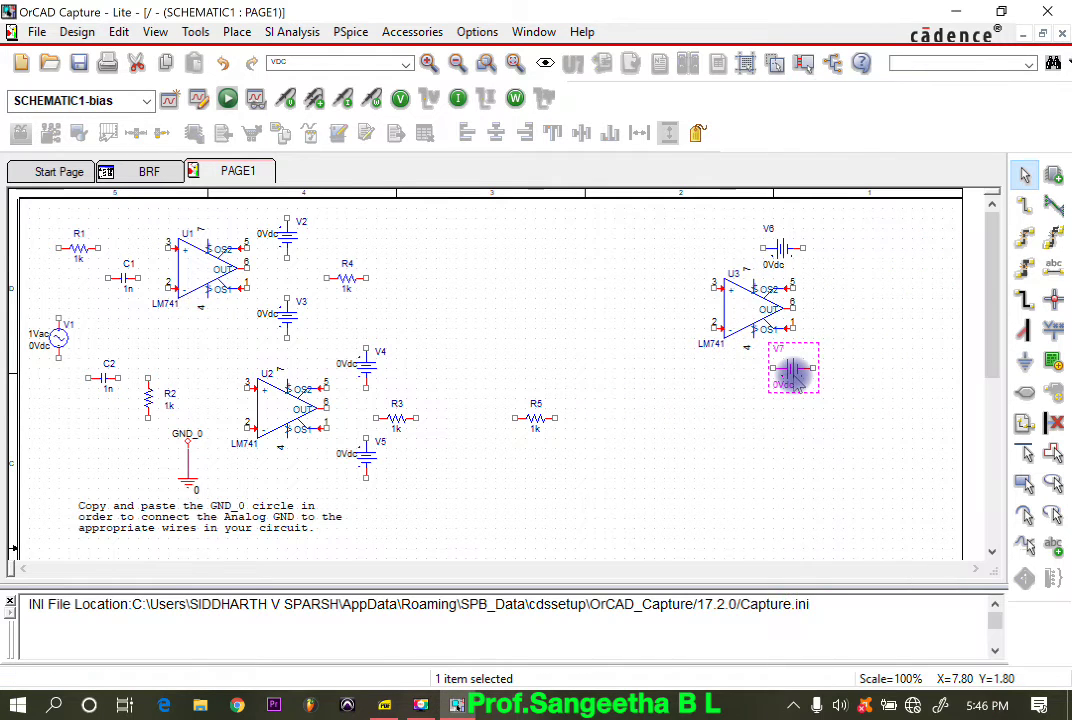
right_click(793, 378)
left_click(800, 86)
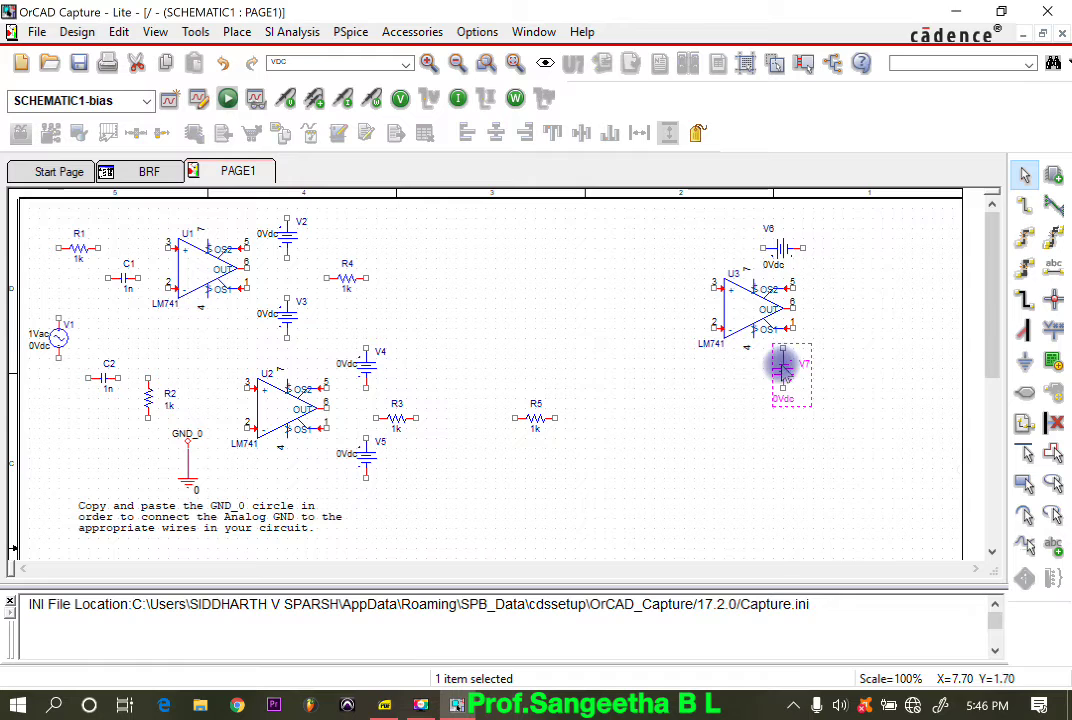
right_click(783, 370)
left_click(815, 88)
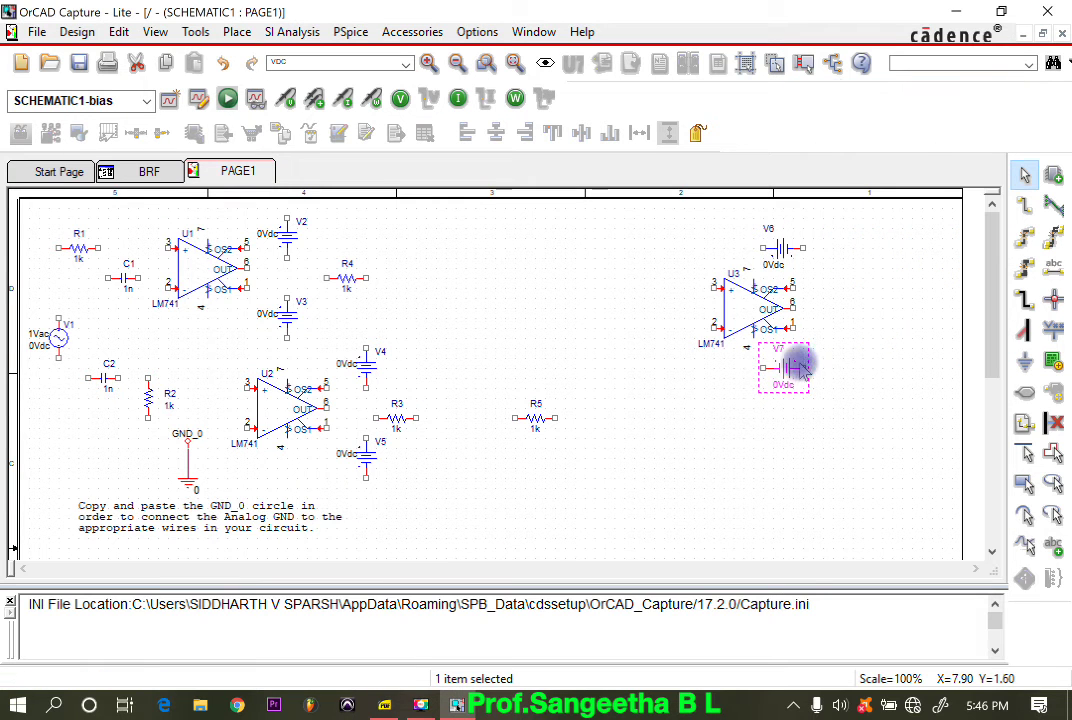
left_click_drag(537, 425, 744, 428)
key("r")
Wire pin 7 of op-amp U3 to the near end of V6 and add a short horizontal wire from V6's other end.
left_click(1025, 205)
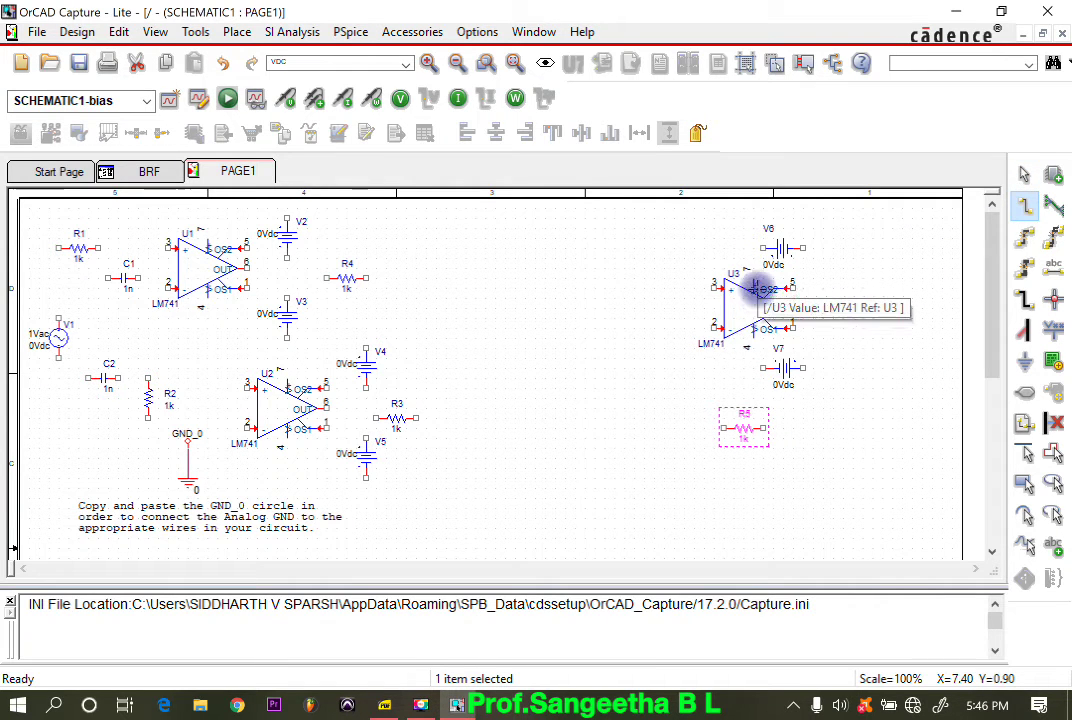
left_click(757, 248)
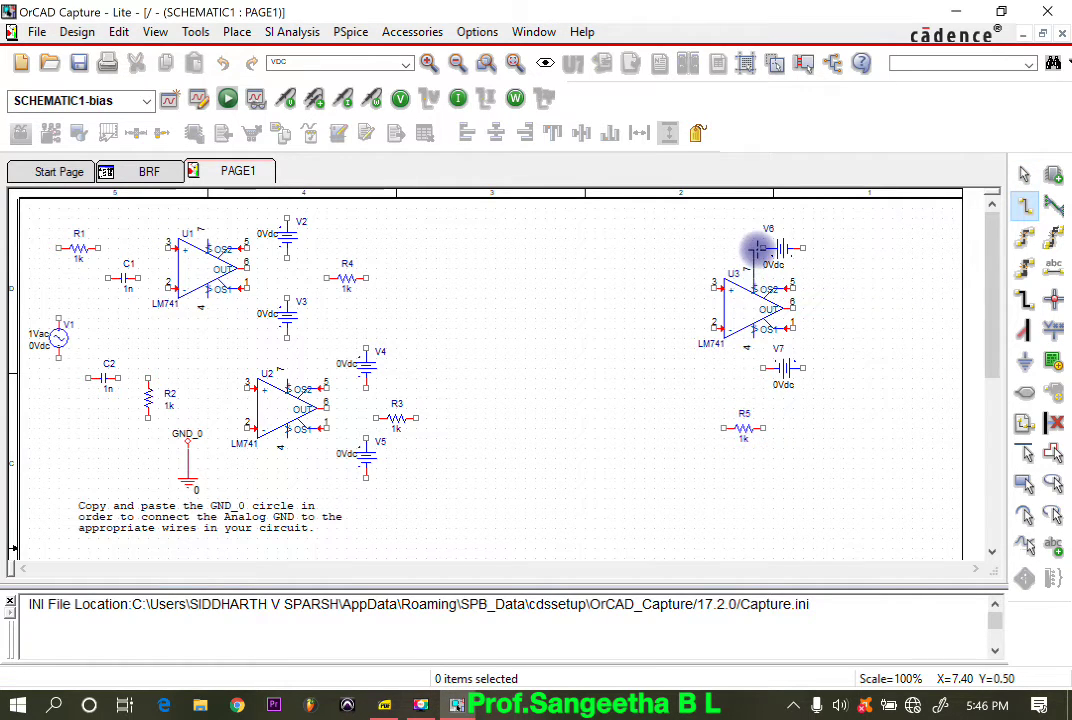
left_click(762, 248)
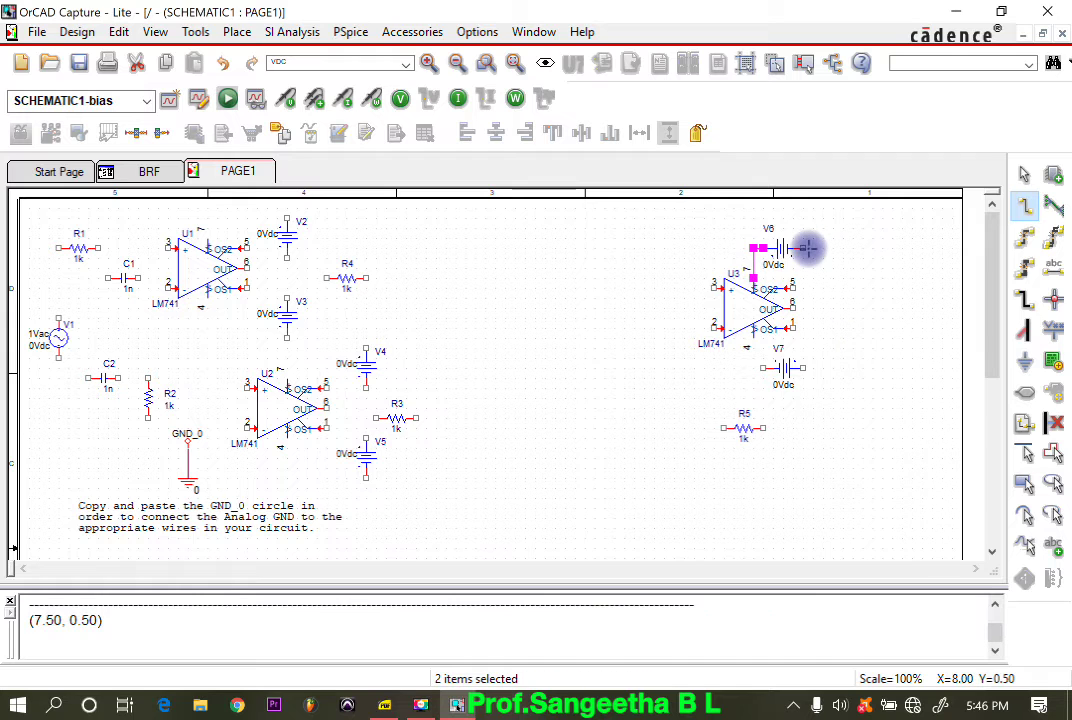
left_click(843, 248)
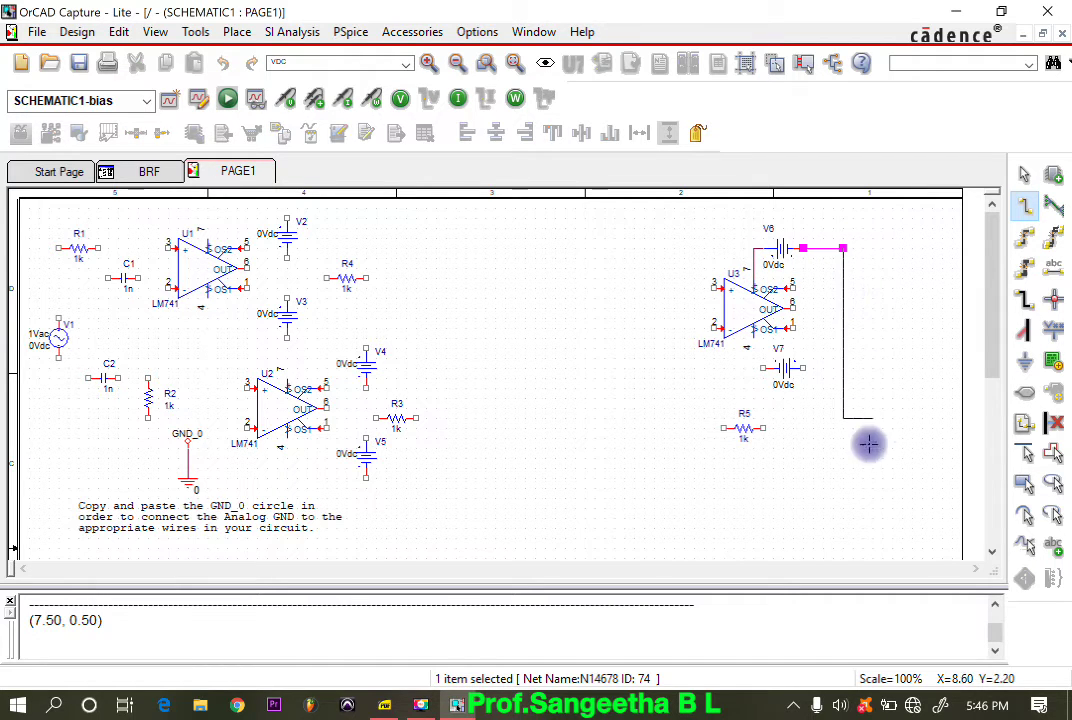
key("Escape")
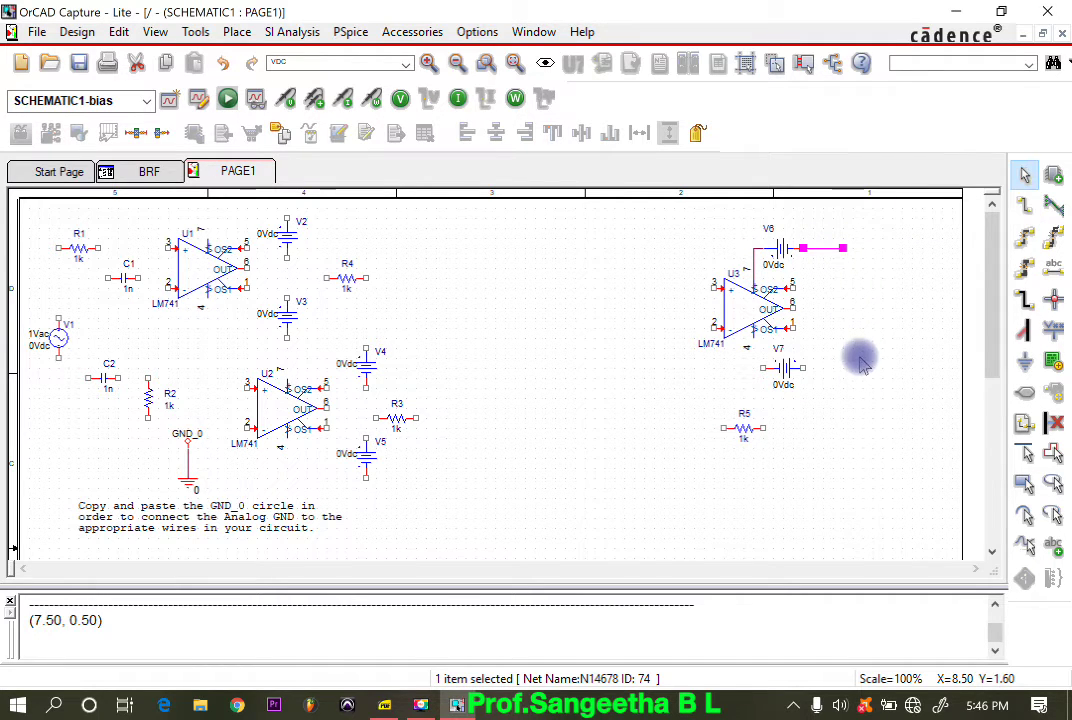
Wire pin 4 of op-amp U3 to the near end of V7 and add a short horizontal wire from V7's other end.
left_click(1024, 204)
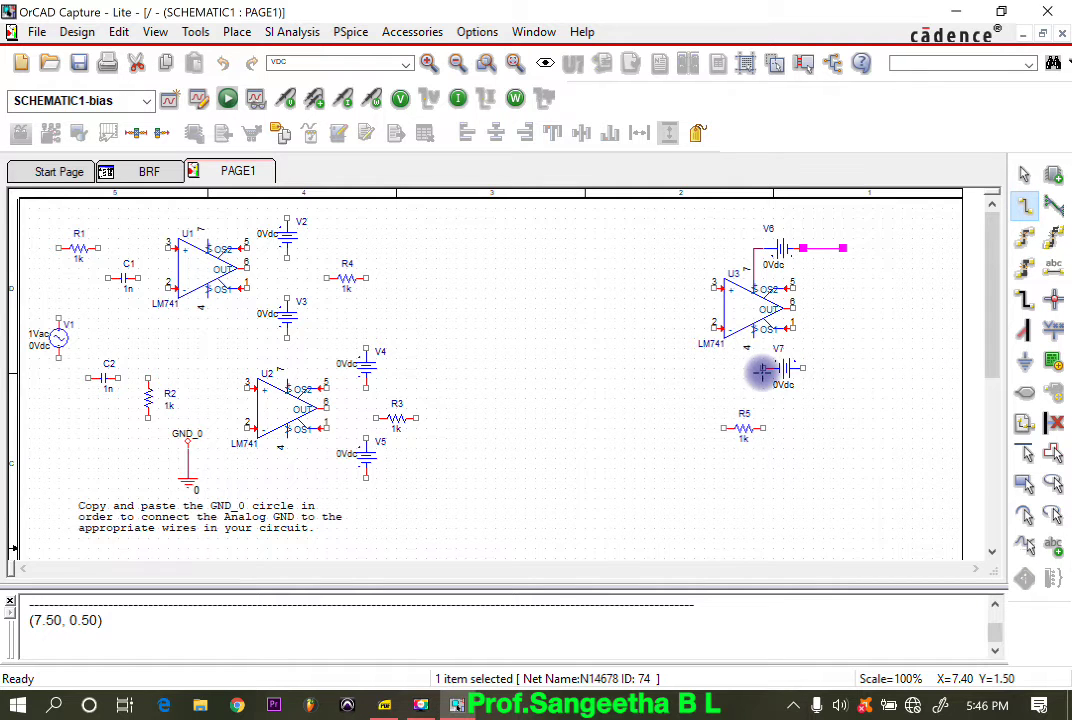
left_click(752, 336)
left_click(768, 368)
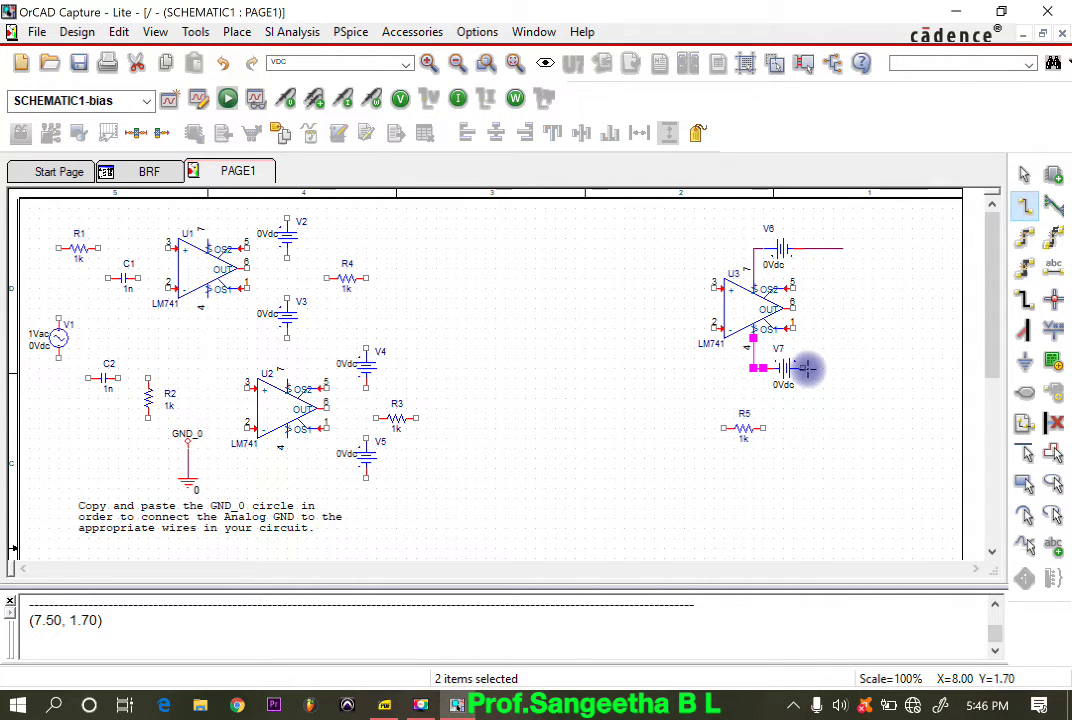
left_click(803, 368)
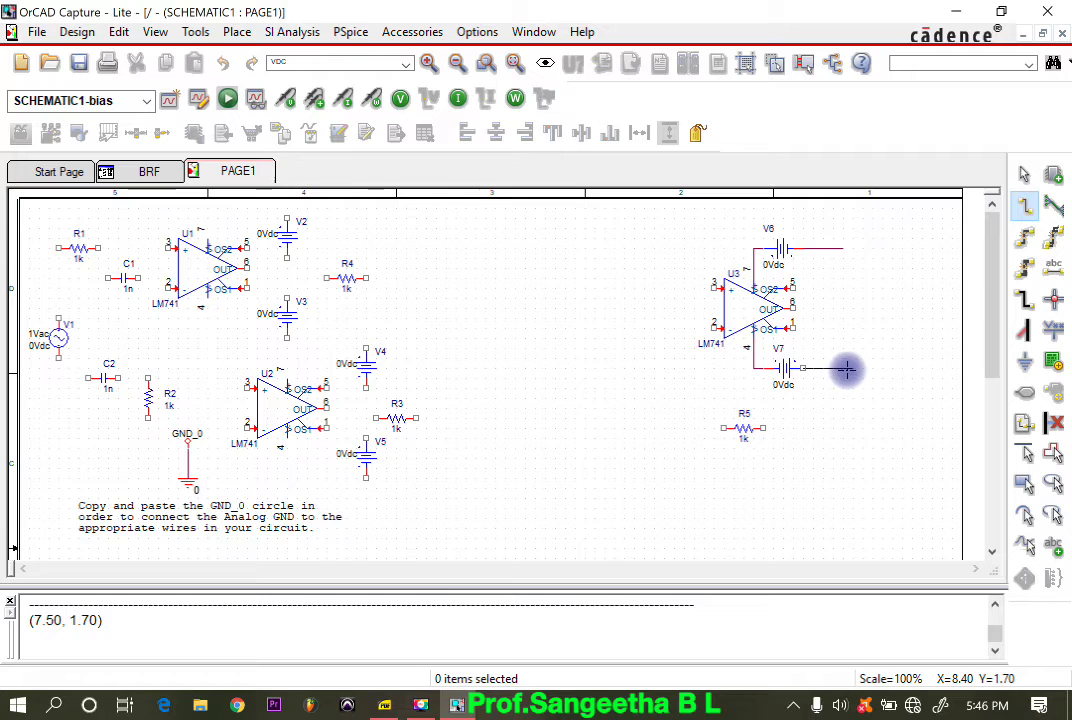
left_click(852, 368)
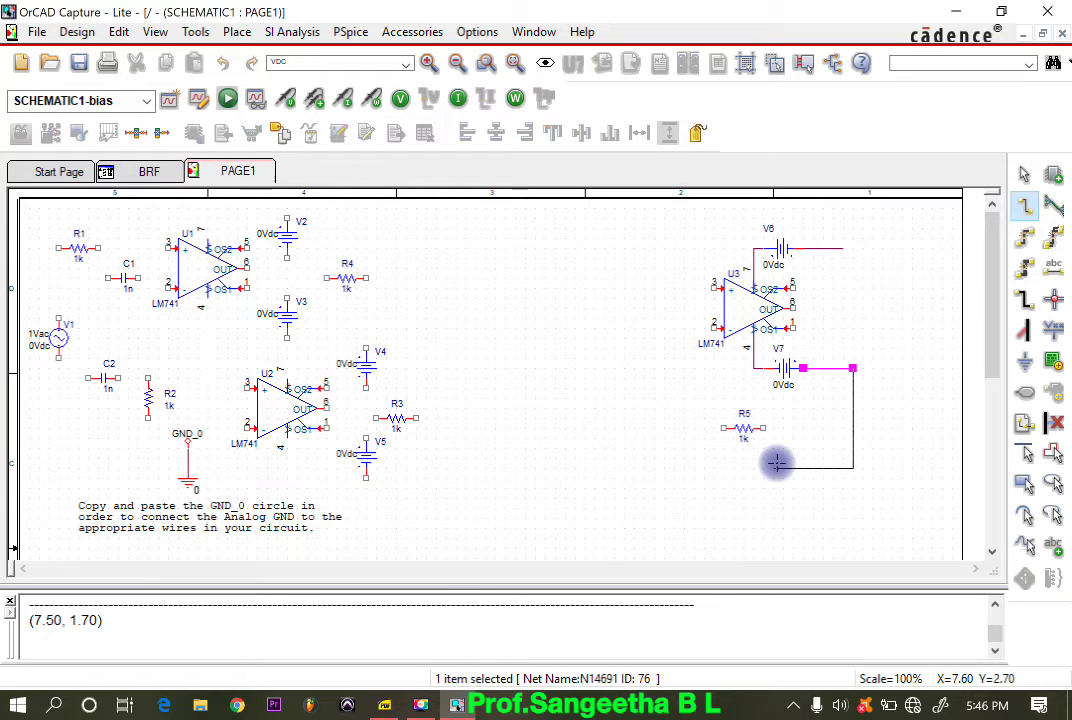
key("Escape")
Wire the output of op-amp U3 around the outside of V7 down to pin 2 of resistor R5.
left_click(1024, 204)
left_click(792, 307)
left_click(941, 428)
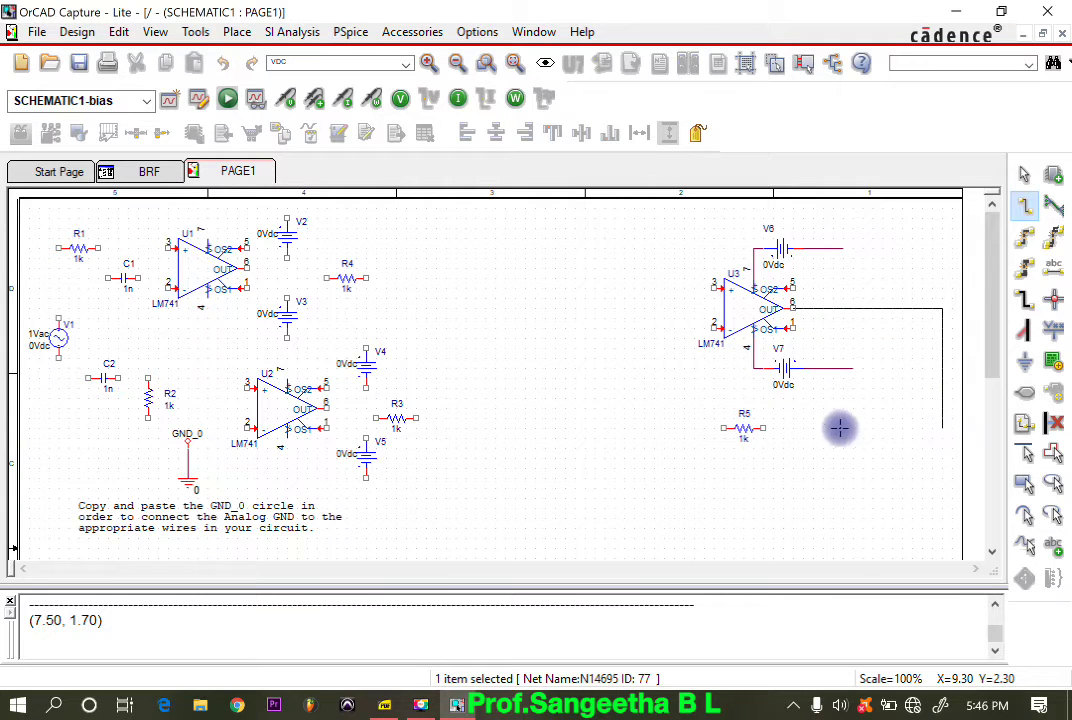
key("Escape")
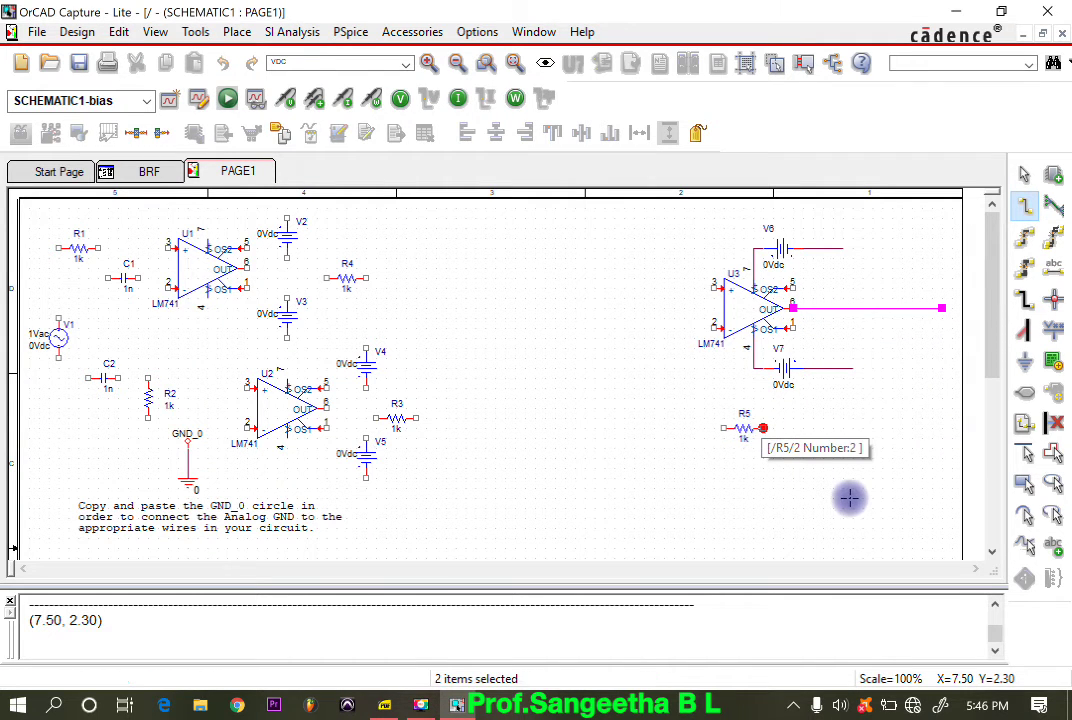
key("Escape")
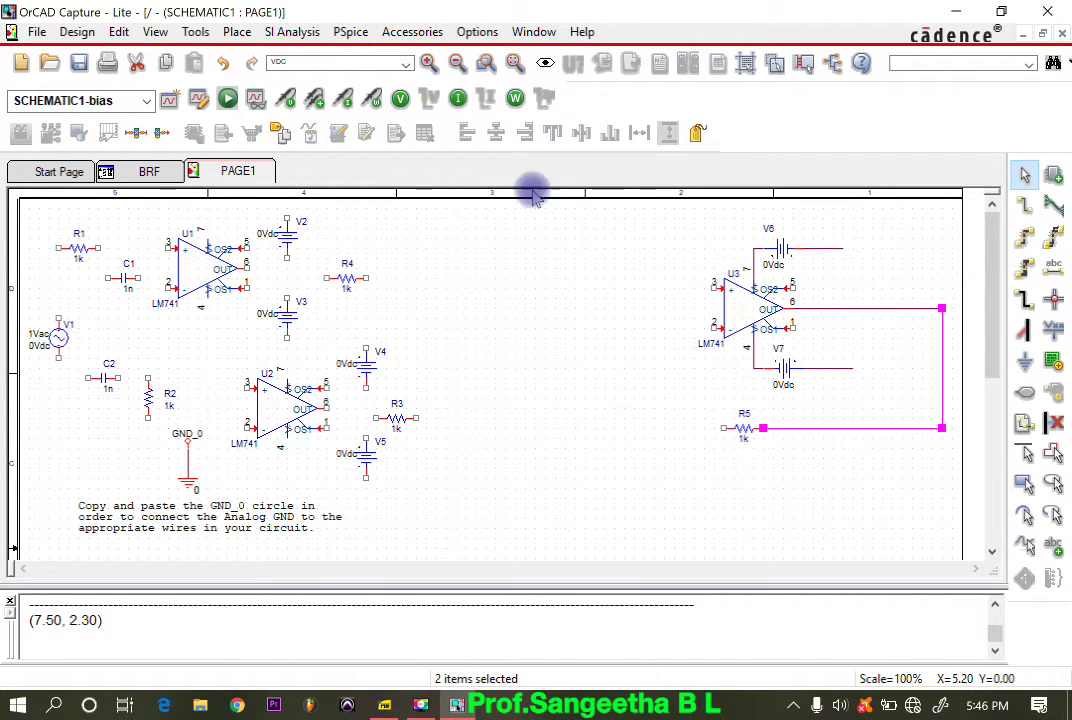
Wire pin 3 of op-amp U3 horizontally outward toward the open space and clear the short downward stub at its end.
left_click(1024, 205)
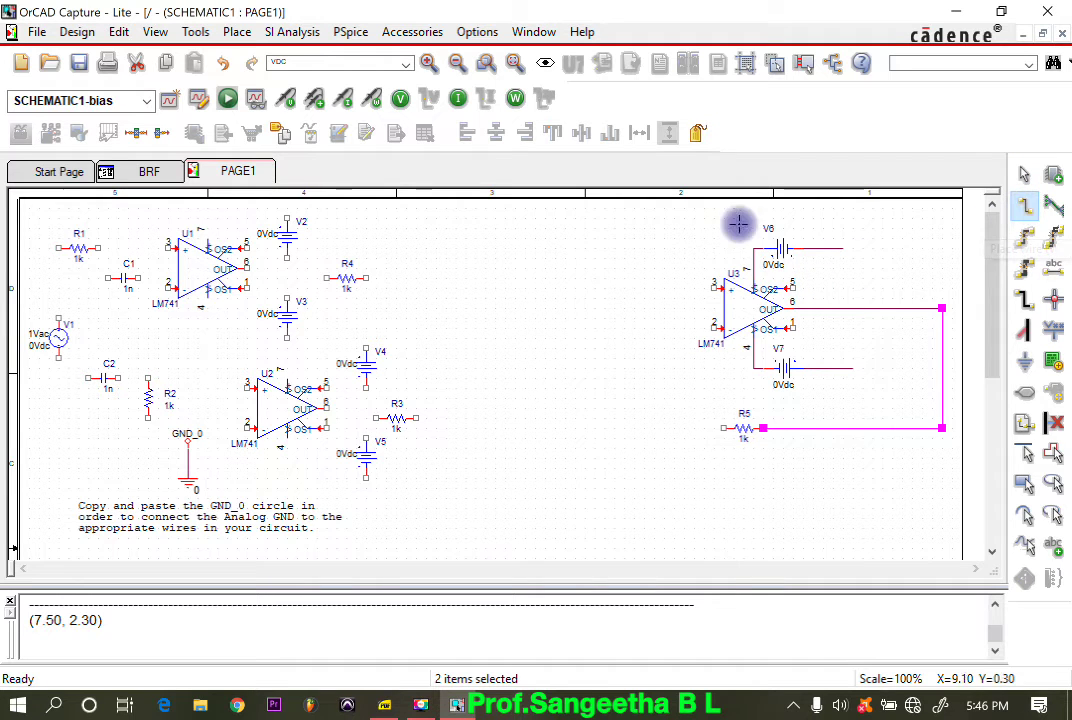
double_click(711, 287)
double_click(594, 289)
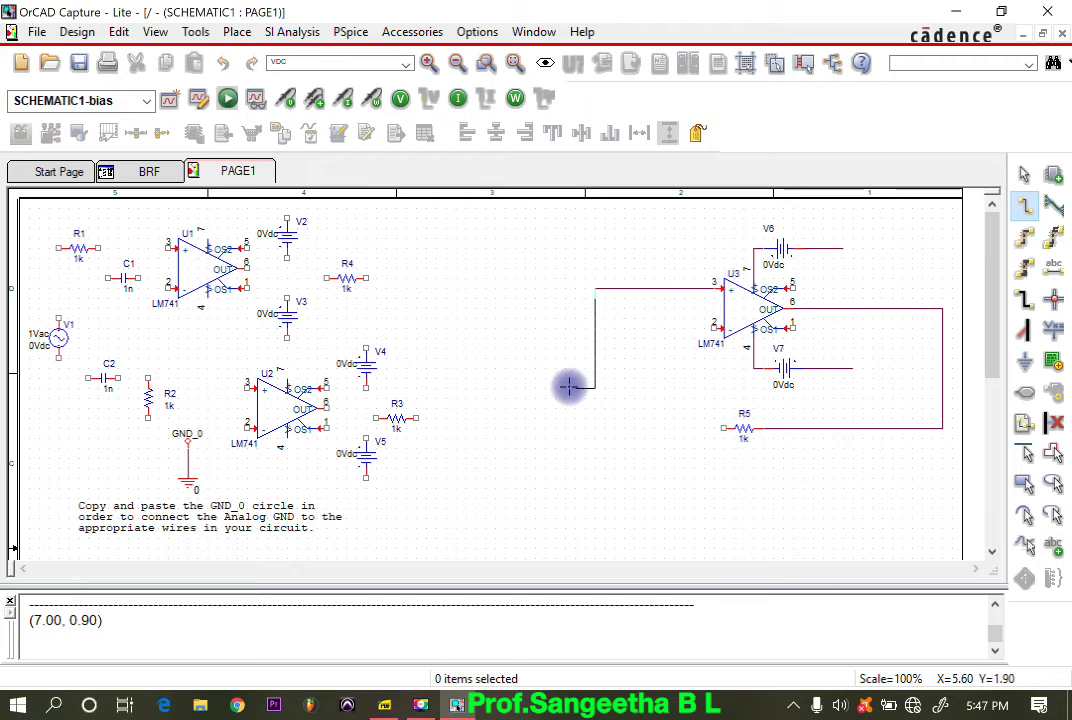
key("Escape")
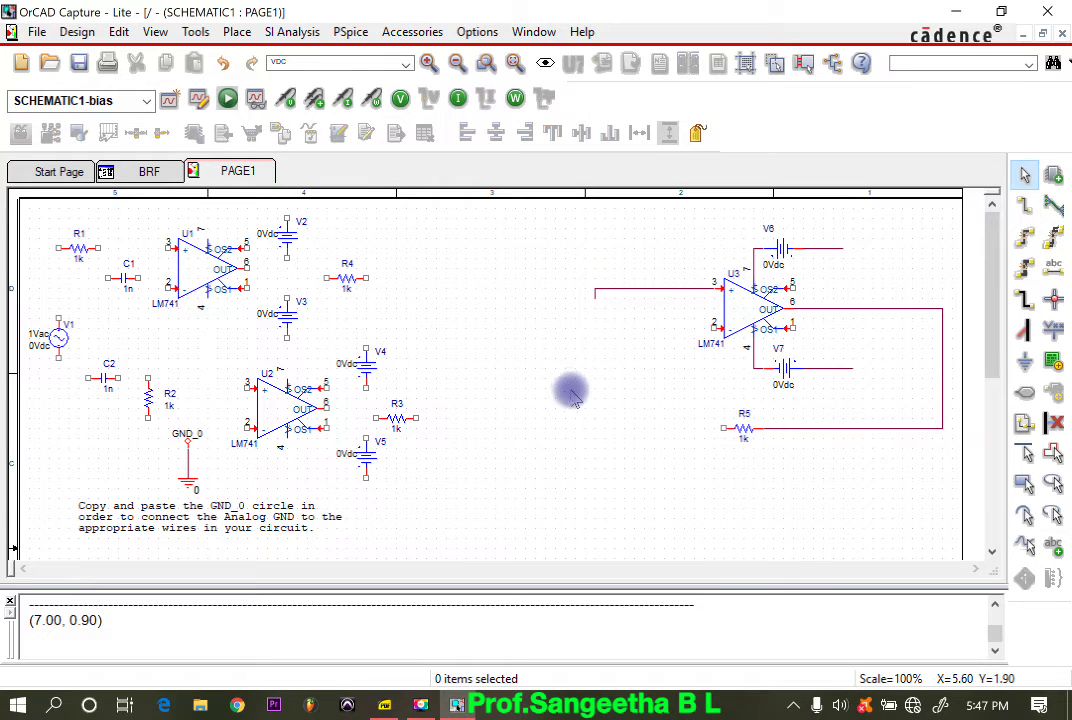
left_click(596, 300)
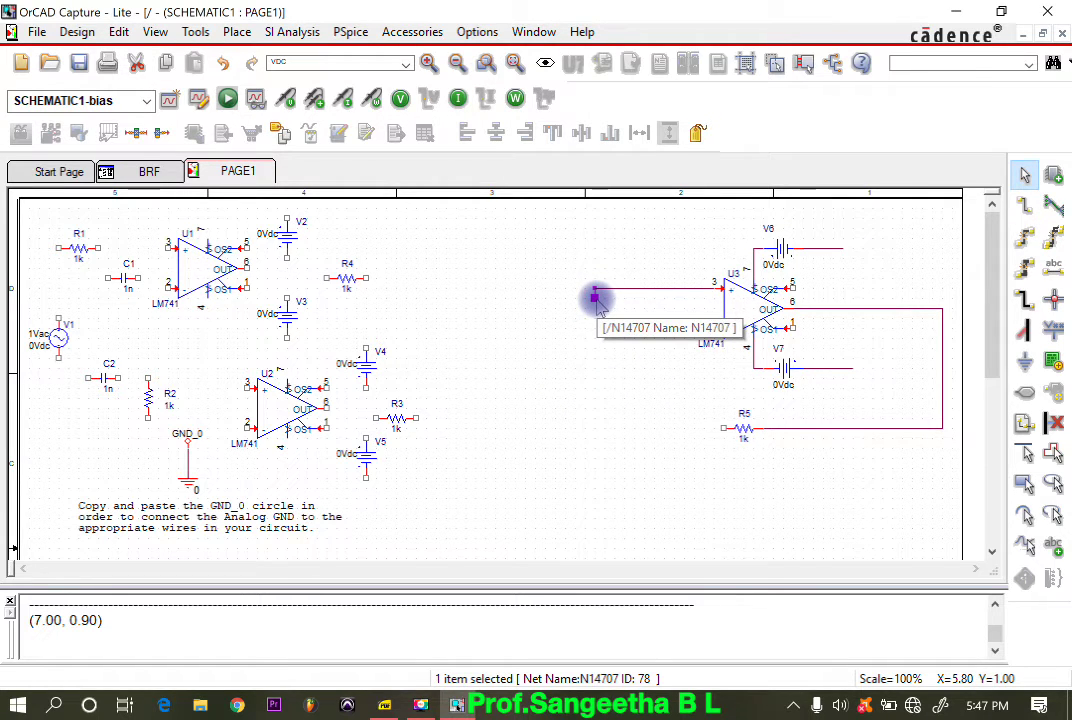
left_click(594, 302)
Move resistor R4 onto the free end of the wire from U3's pin 3, and shift it downward with the wire attached.
left_click_drag(347, 283, 575, 289)
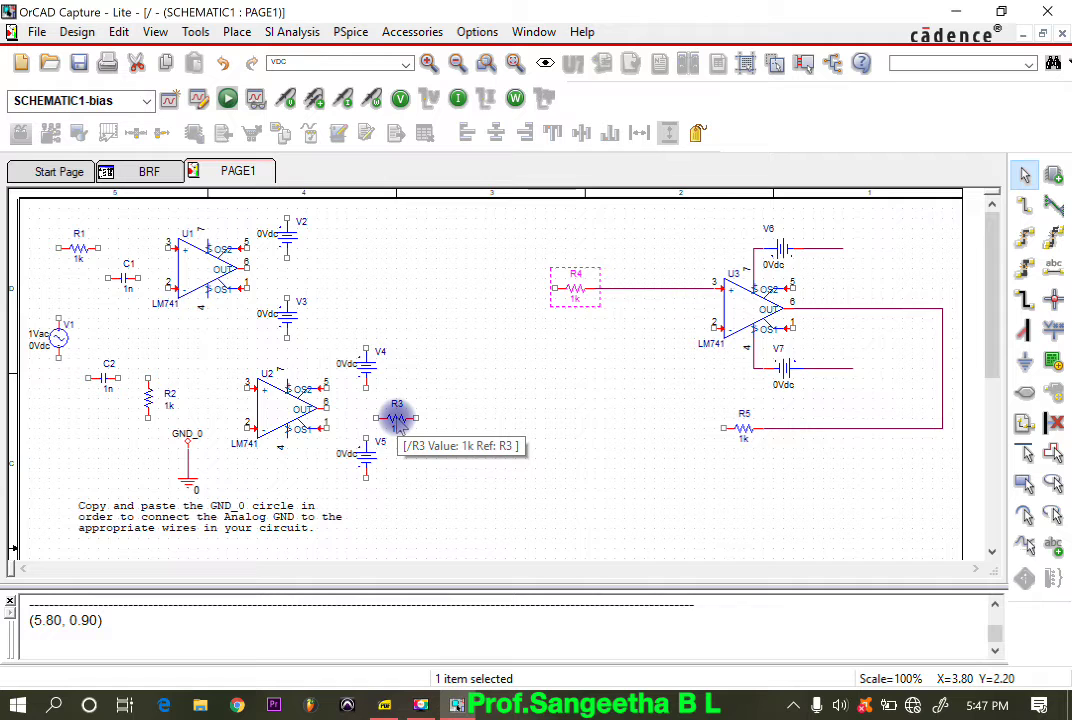
left_click(621, 290)
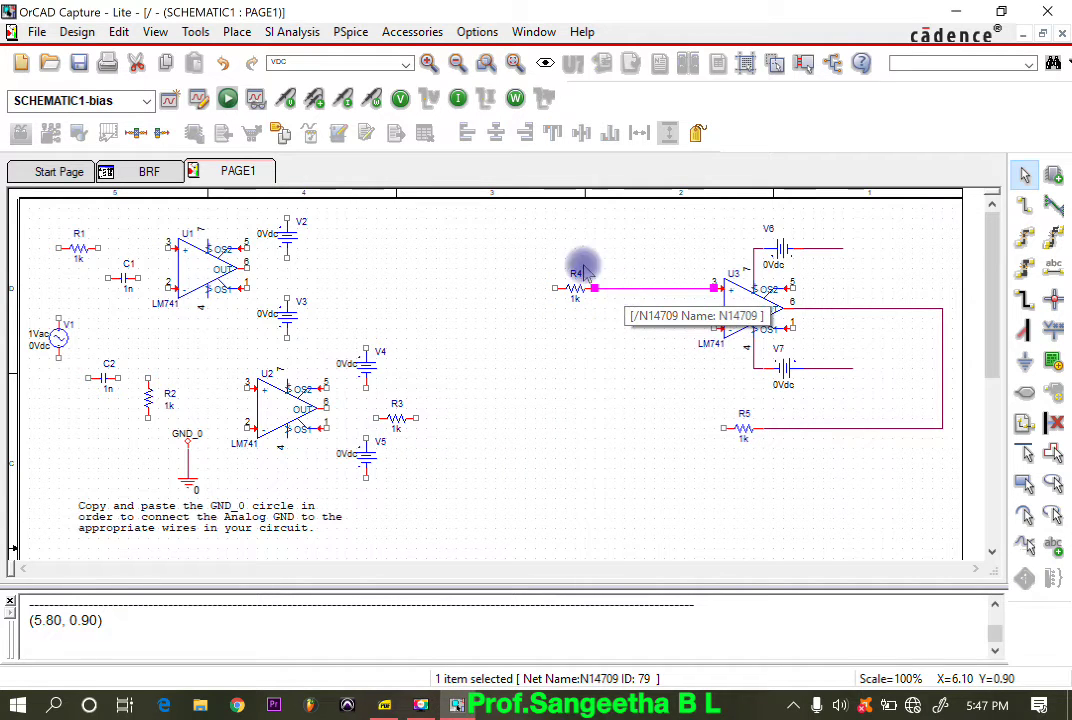
left_click(574, 295)
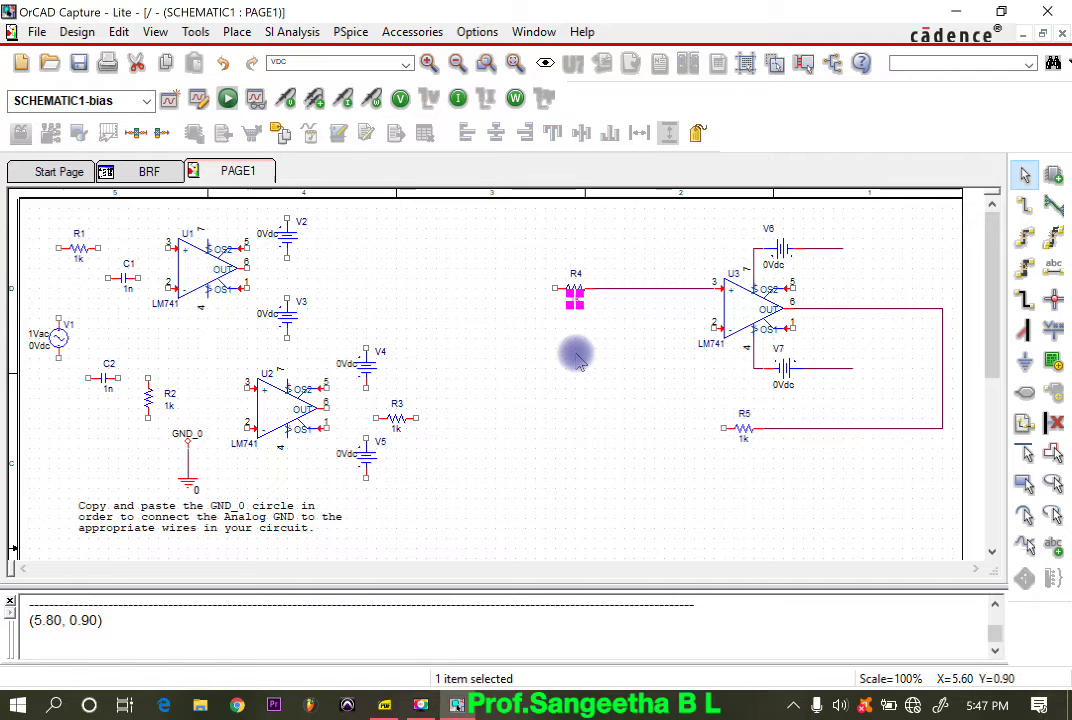
left_click_drag(574, 295, 578, 360)
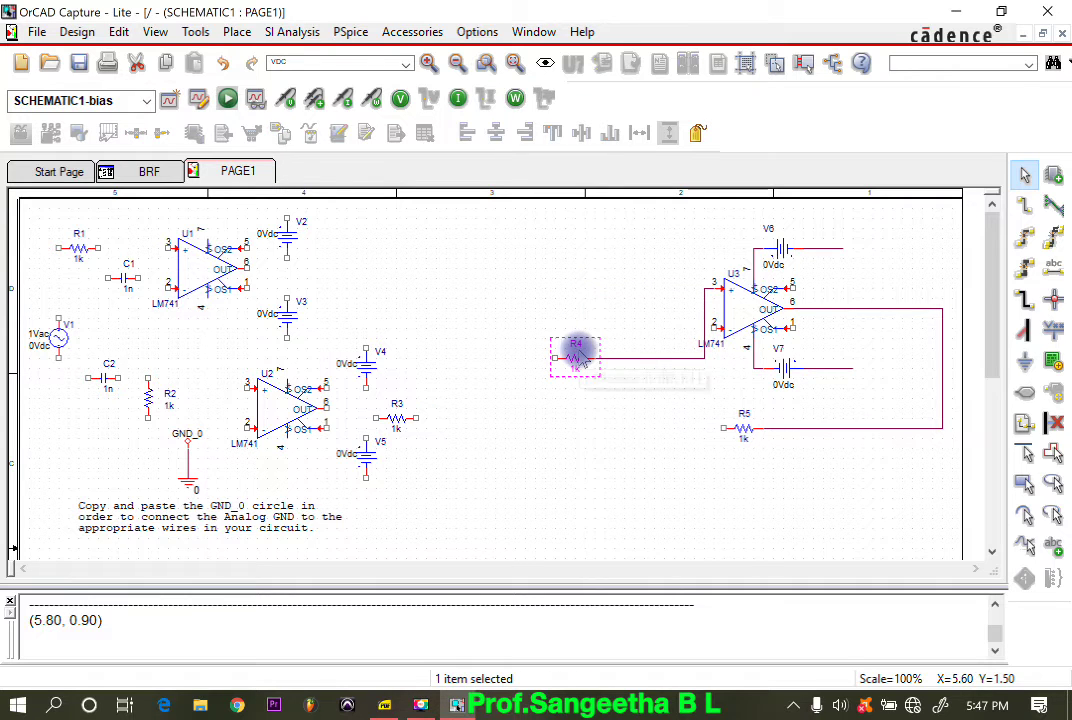
Delete both wire segments between R4 and pin 3 of U3, and move R4 nearer to U3, level with pin 2.
left_click(647, 360)
key("Delete")
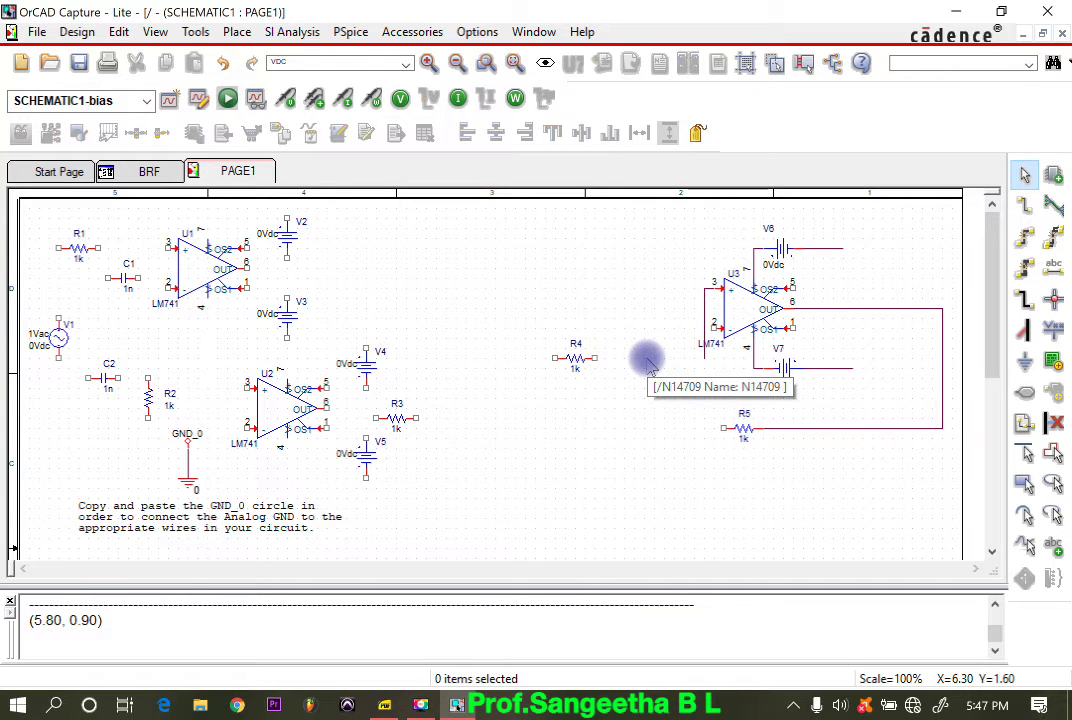
left_click(706, 318)
key("Delete")
left_click_drag(575, 362, 628, 342)
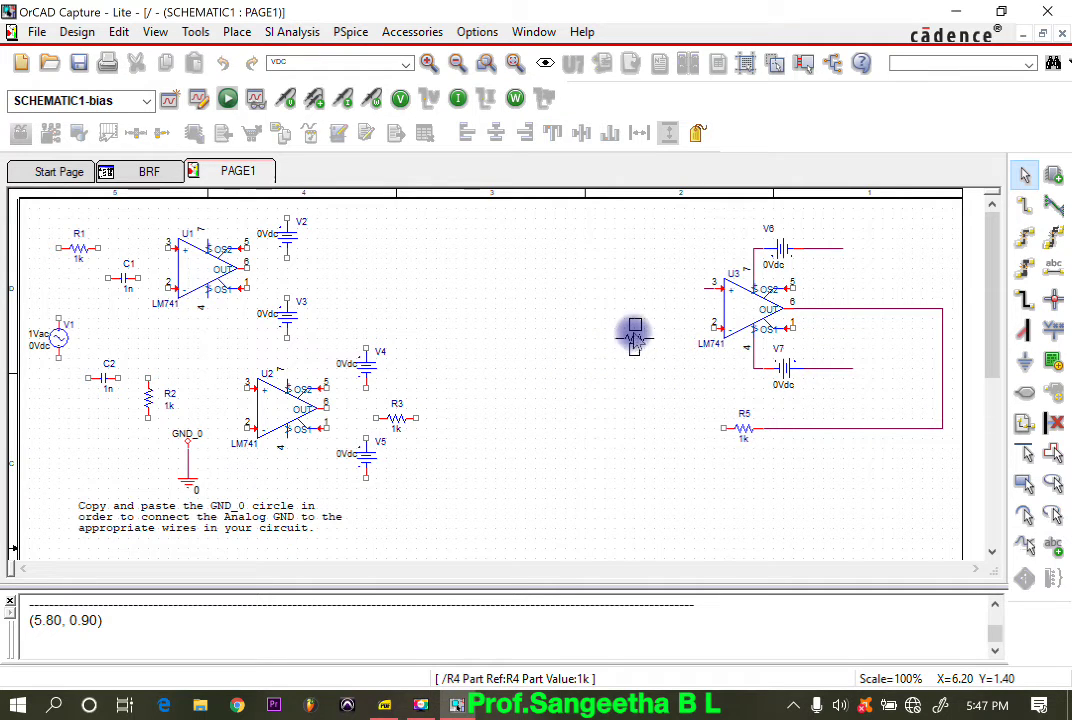
left_click_drag(634, 338, 634, 330)
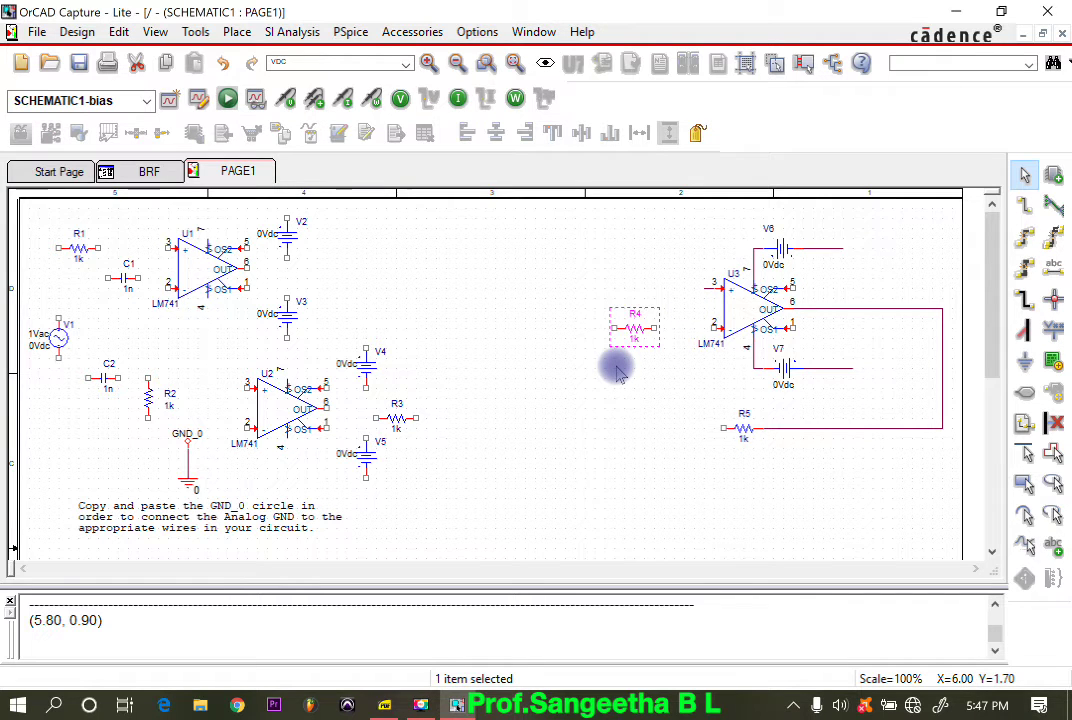
left_click(420, 705)
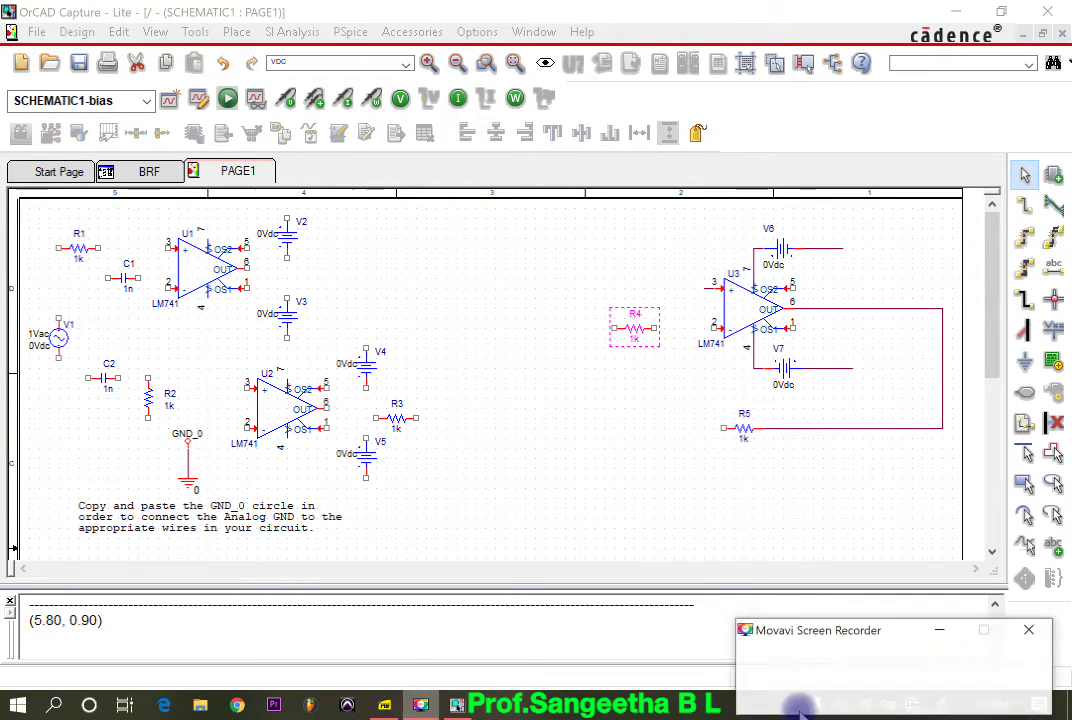
left_click(993, 683)
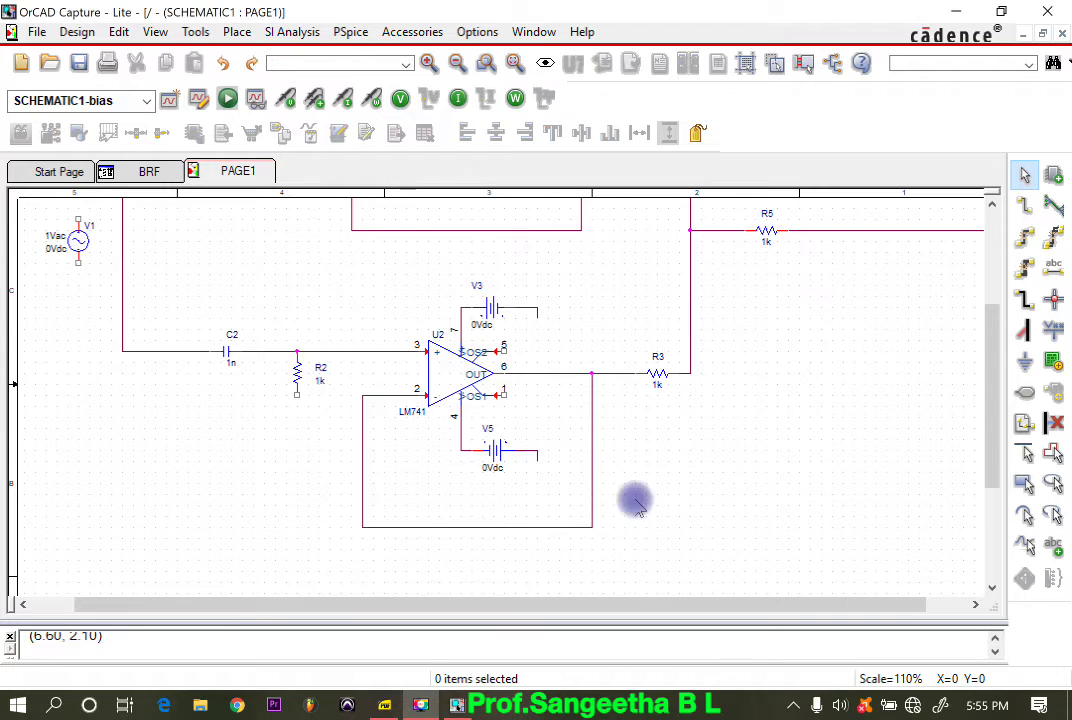
Review the placement and wiring of the U1, U2 and U3 stages across the whole schematic.
scroll(568, 358, "up", 5)
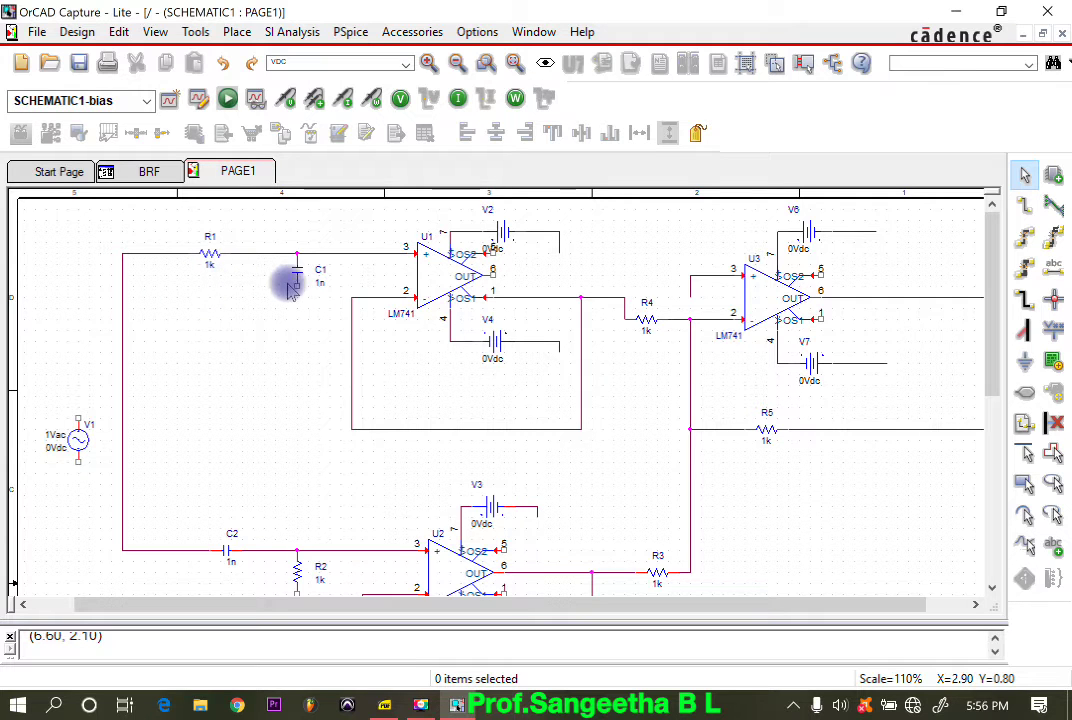
scroll(270, 605, "down", 1)
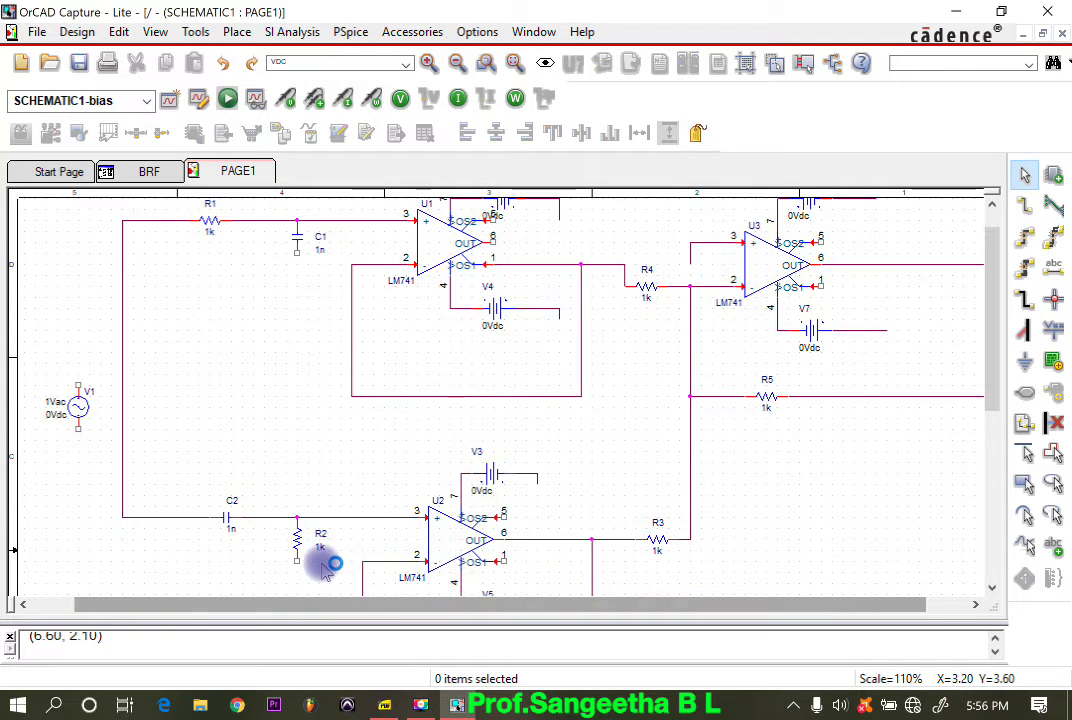
scroll(388, 589, "down", 1)
scroll(443, 527, "down", 3)
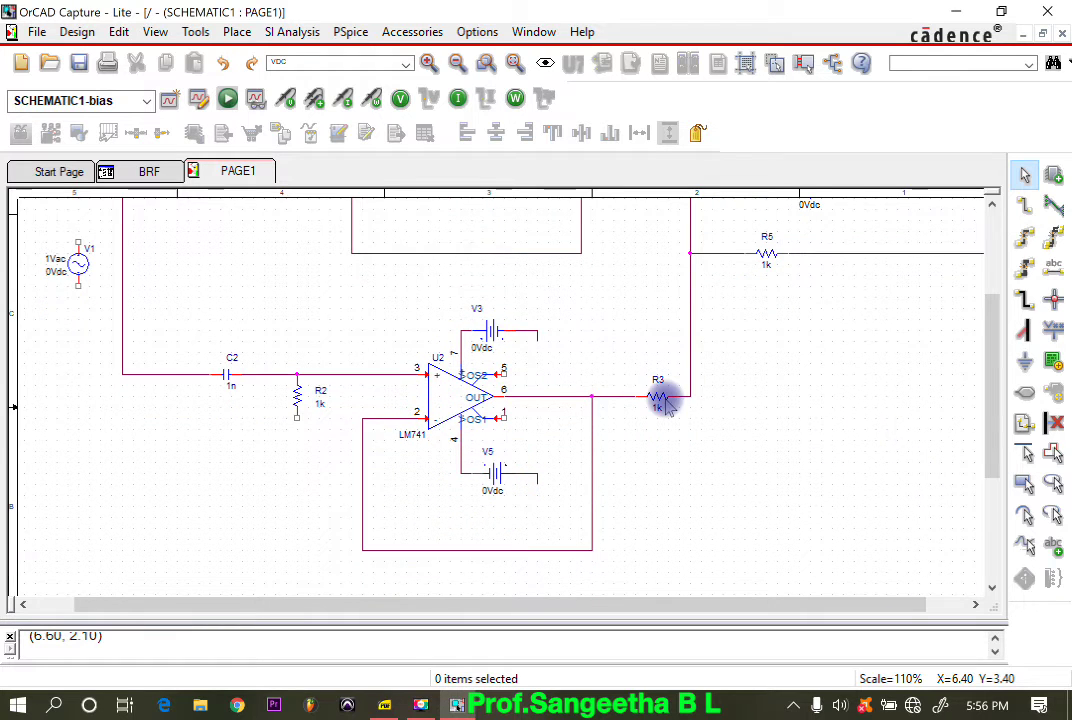
scroll(663, 397, "up", 3)
scroll(409, 290, "up", 1)
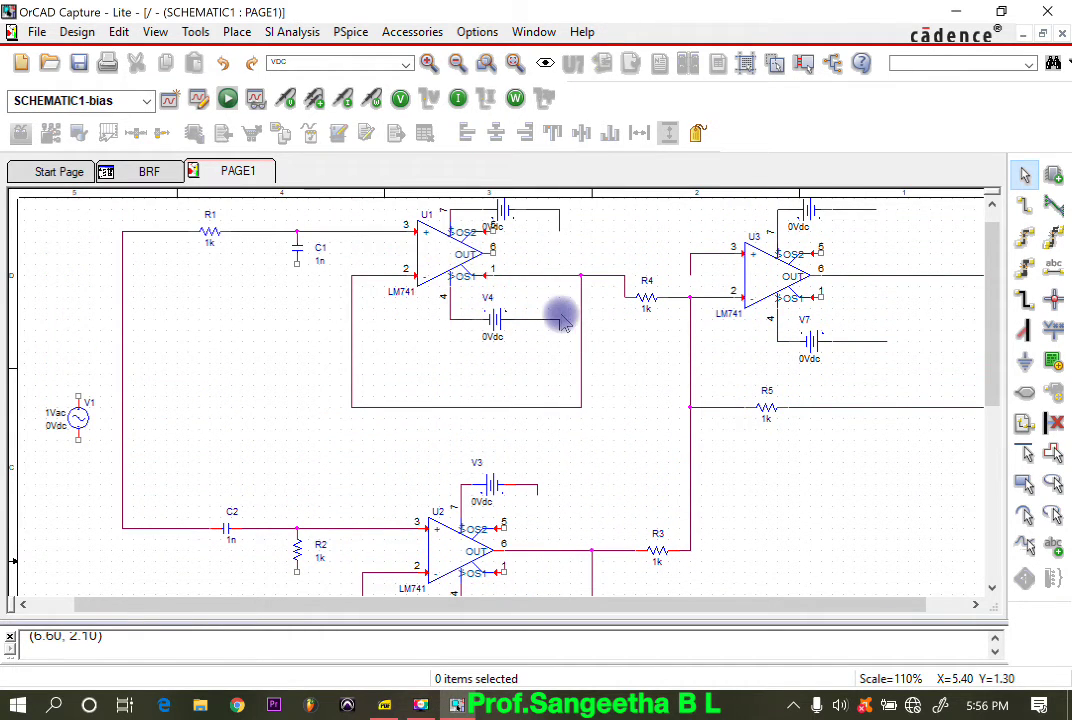
scroll(558, 316, "up", 1)
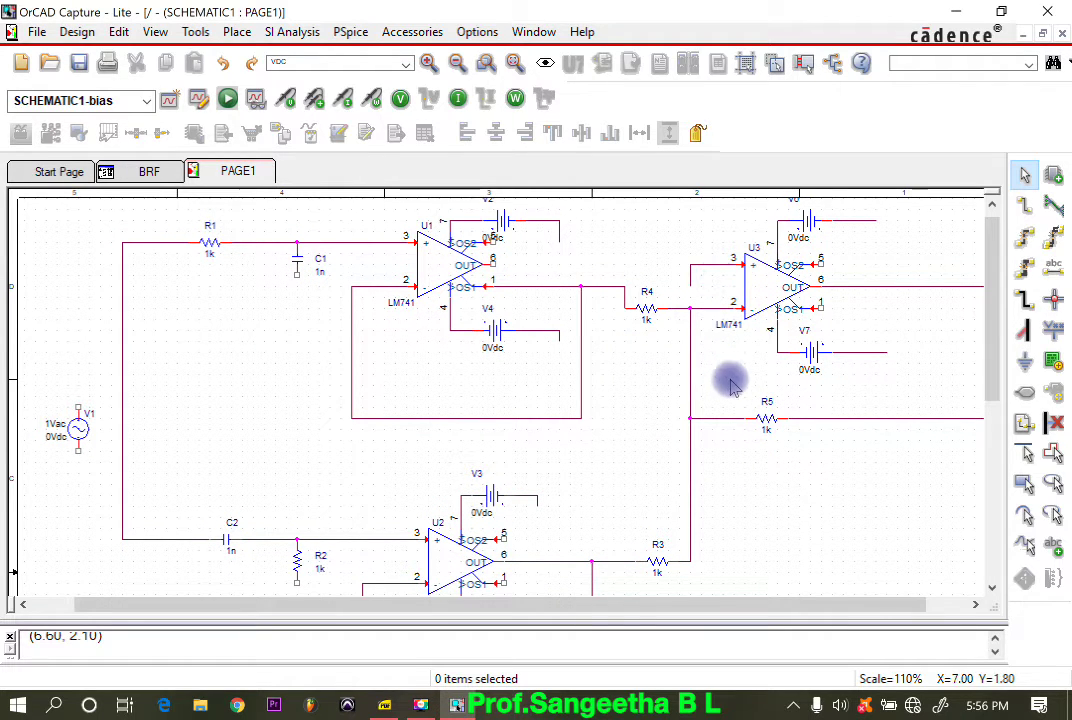
scroll(797, 520, "up", 1)
left_click_drag(810, 605, 905, 600)
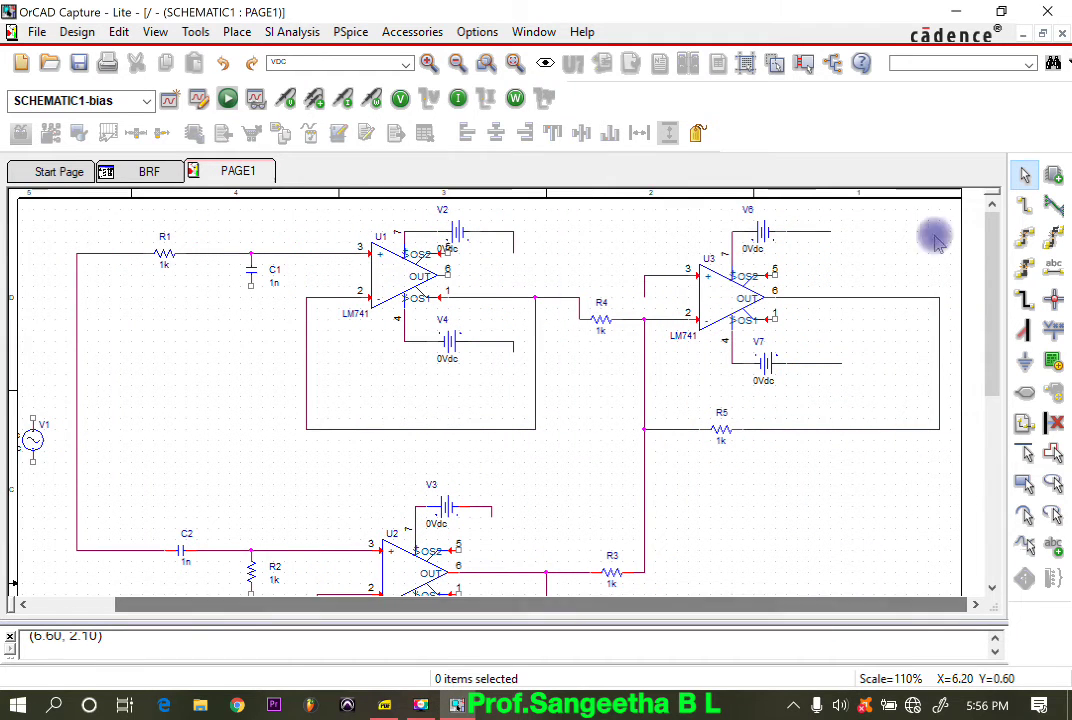
Place 0/CAPSYM ground symbols at the free ends of C1 and R2 and at the open wire end of V3.
left_click(1025, 368)
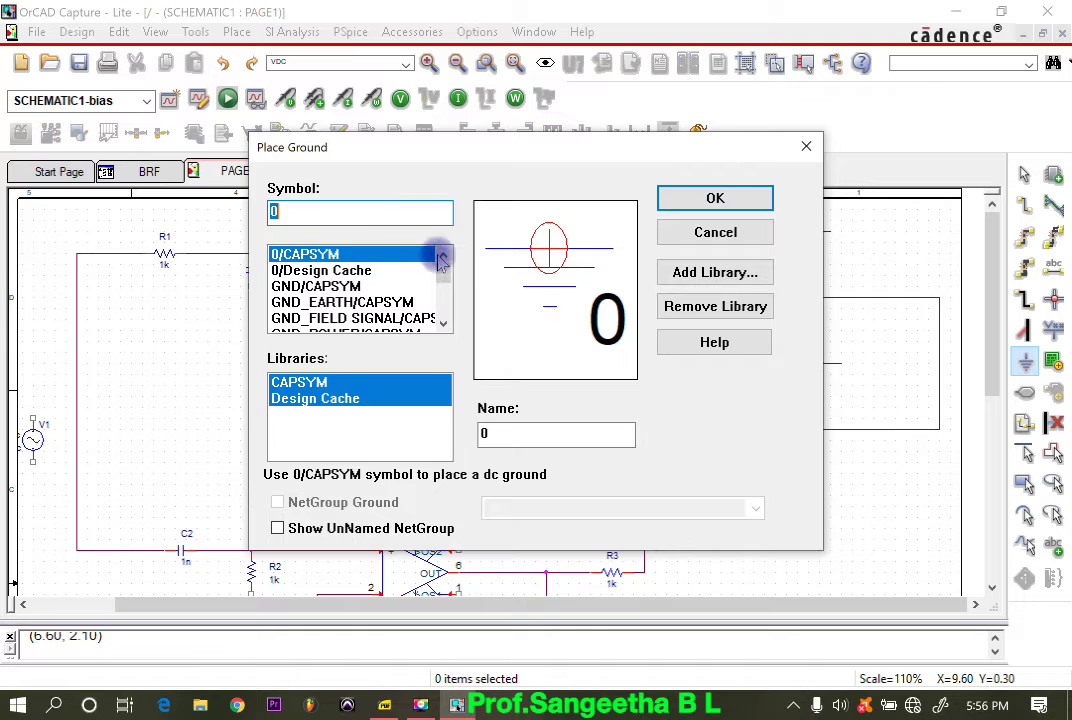
left_click(713, 194)
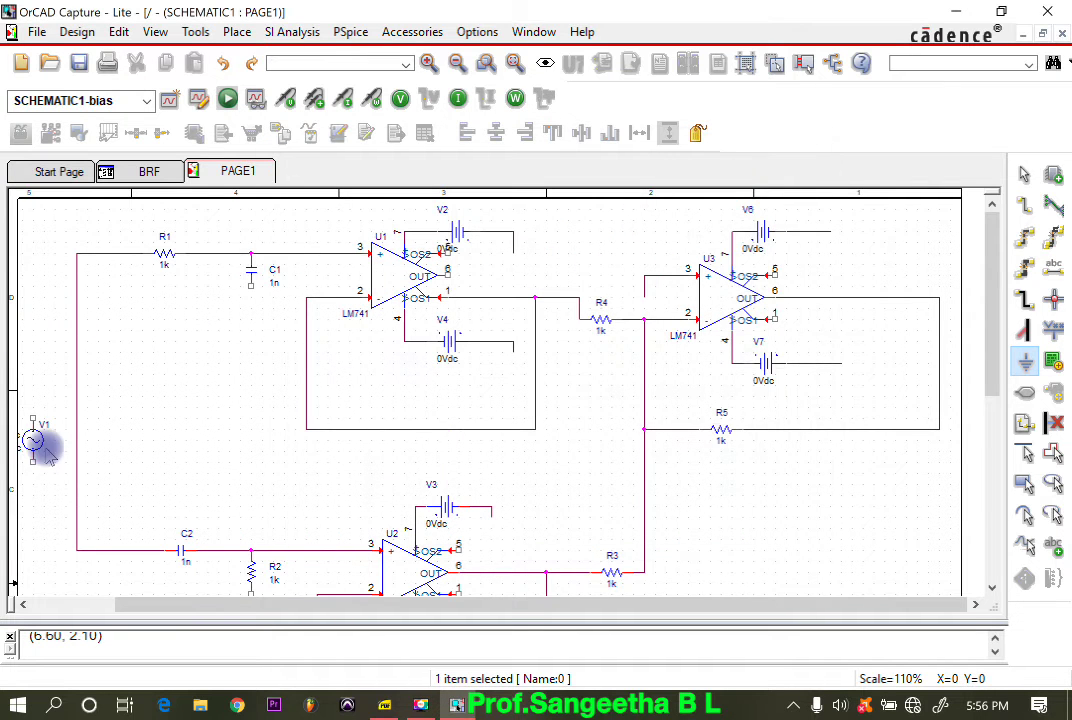
left_click(252, 300)
scroll(242, 505, "down", 1)
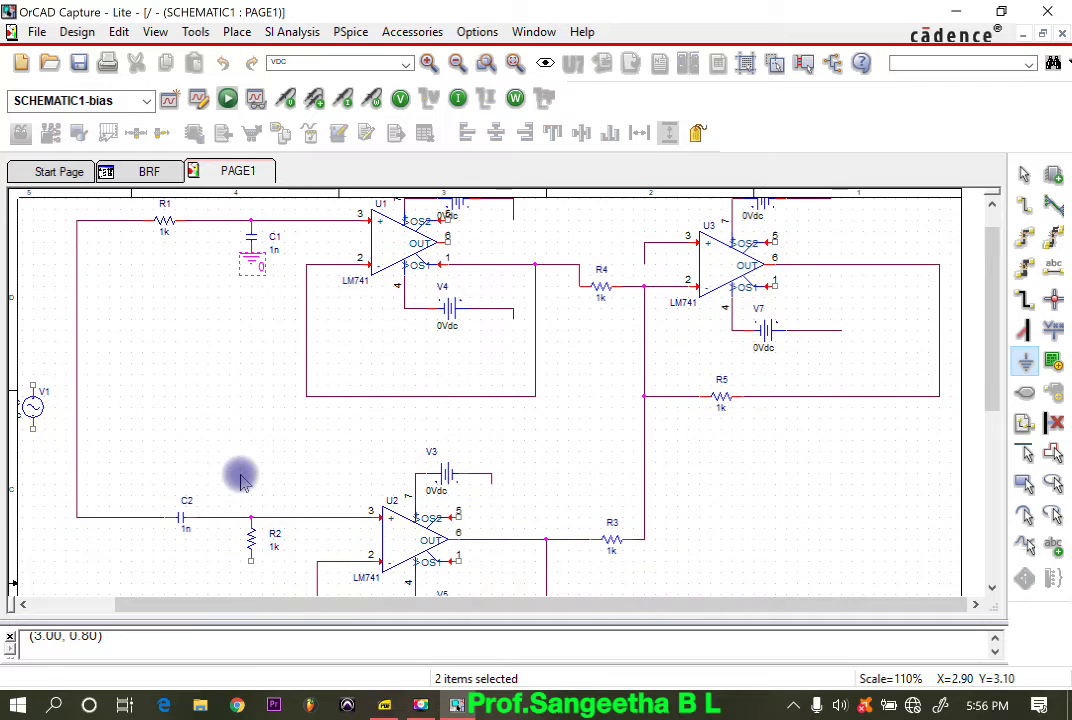
scroll(250, 541, "down", 1)
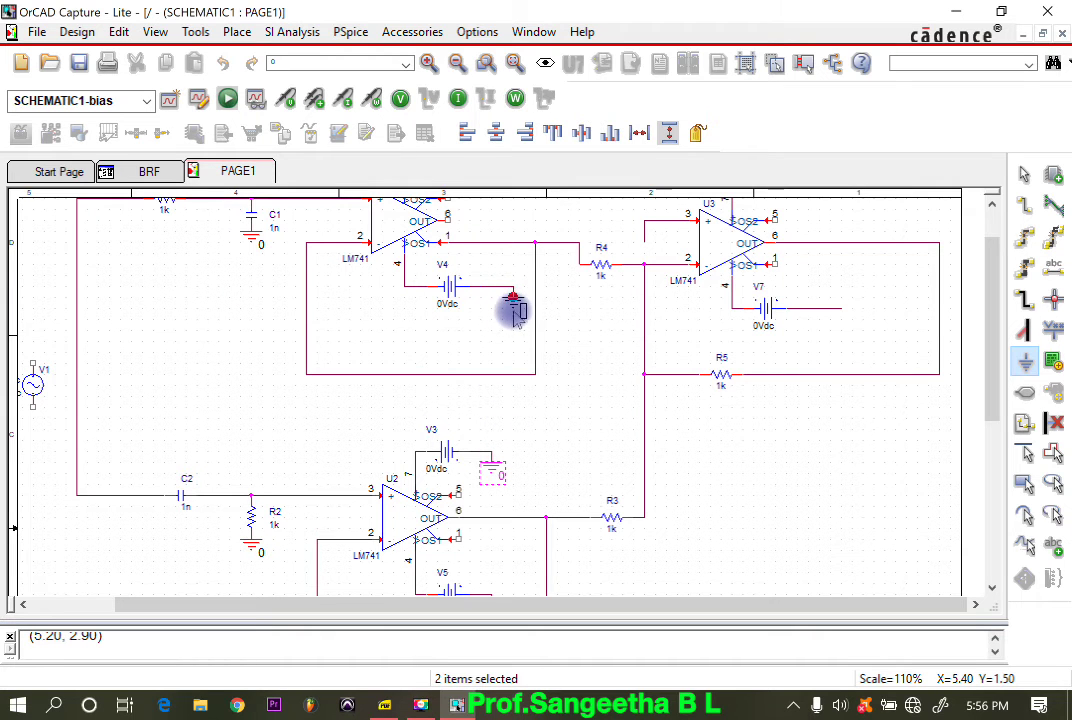
Place ground symbols at the open wire ends of DC sources V4 and V2 beside U1.
key("Escape")
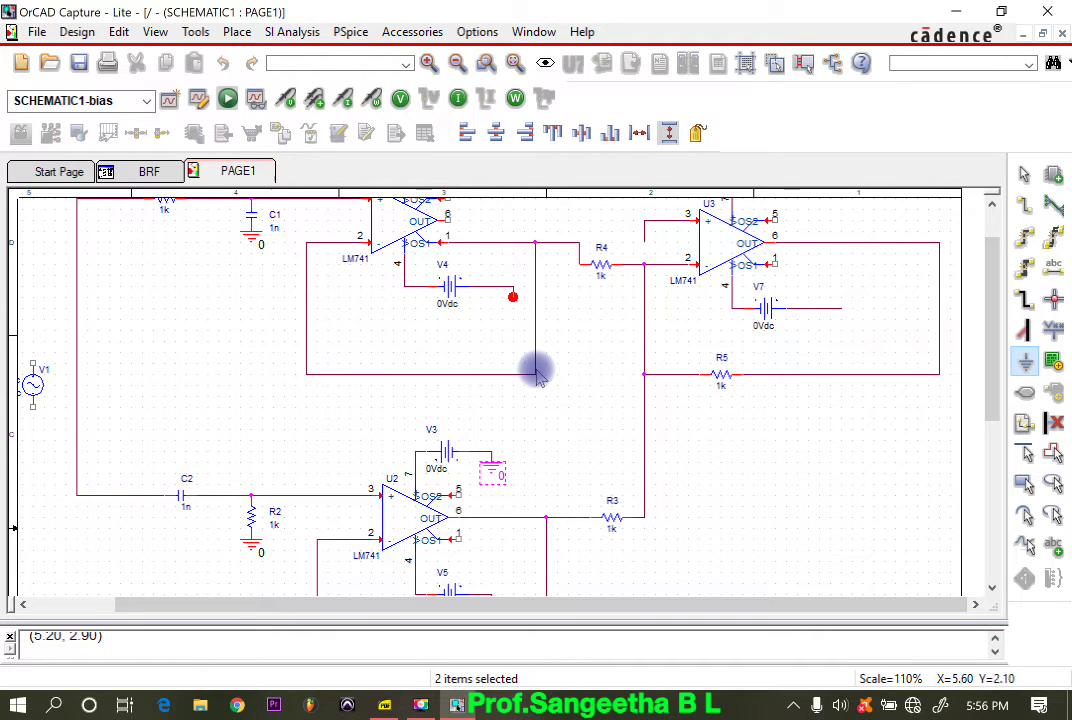
key("ctrl+v")
scroll(520, 335, "up", 2)
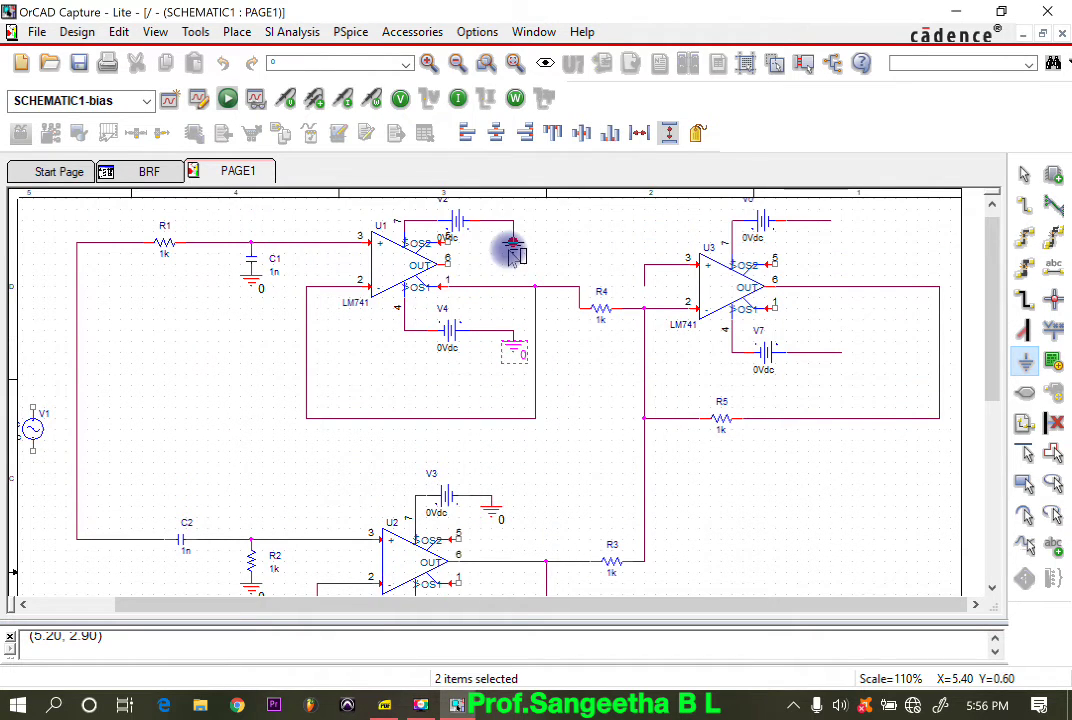
left_click(512, 250)
Place ground symbols just below the open wire ends of DC sources V6 and V7 beside U3.
left_click(837, 275, "ctrl")
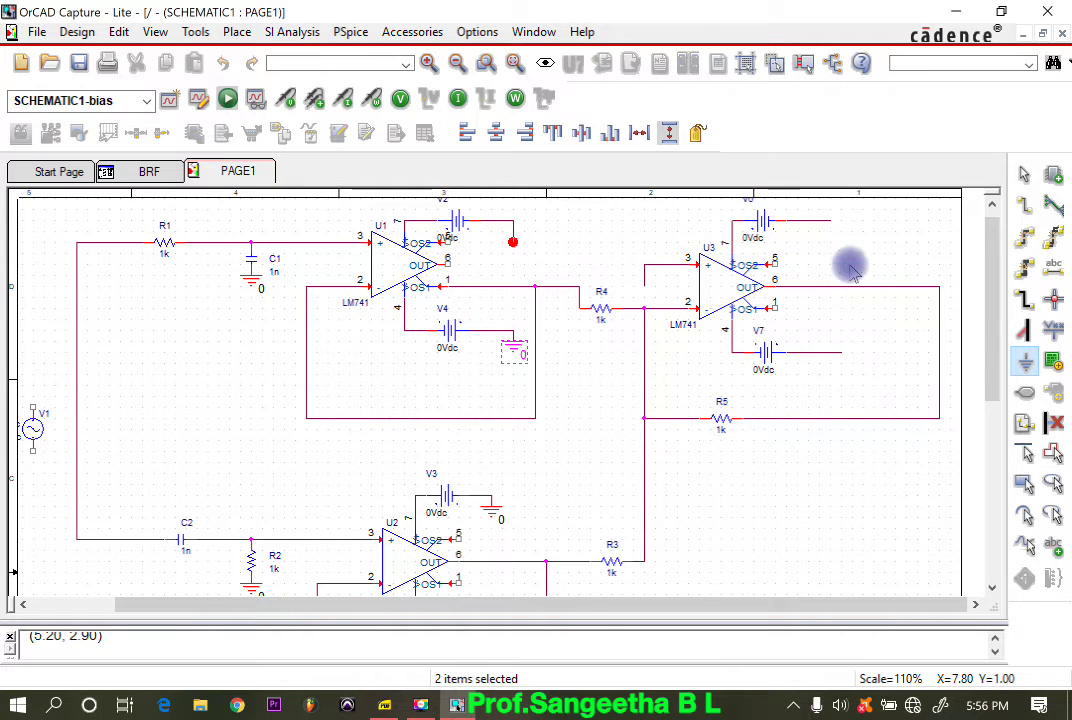
left_click(840, 378, "ctrl")
key("ctrl+v")
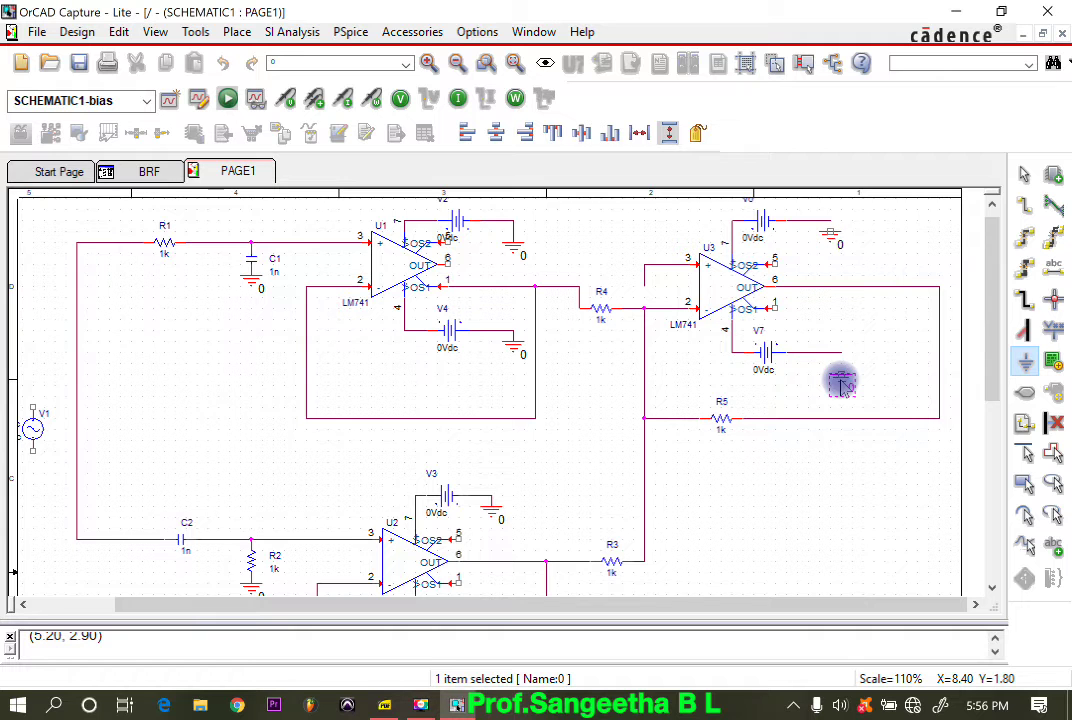
left_click(840, 380)
Place a ground symbol at the wire end from U3's pin 3 and another beneath AC source V1.
scroll(838, 371, "down", 1)
scroll(688, 545, "down", 3)
scroll(687, 520, "down", 2)
scroll(639, 304, "up", 3)
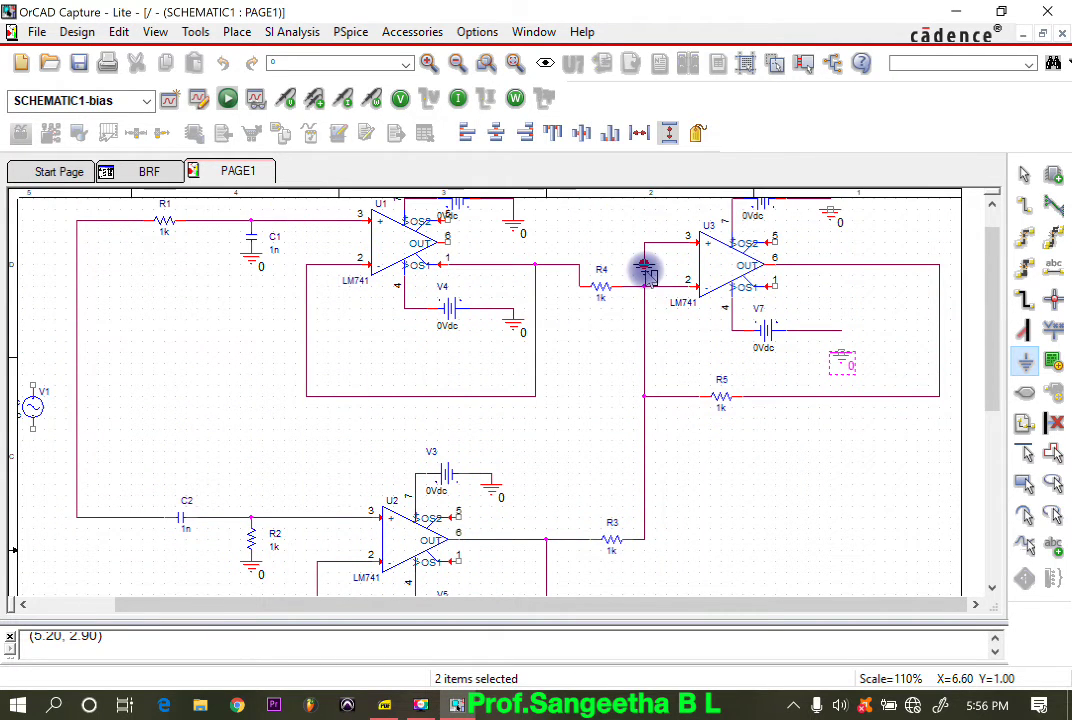
key("ctrl+v")
left_click(646, 276)
key("ctrl+v")
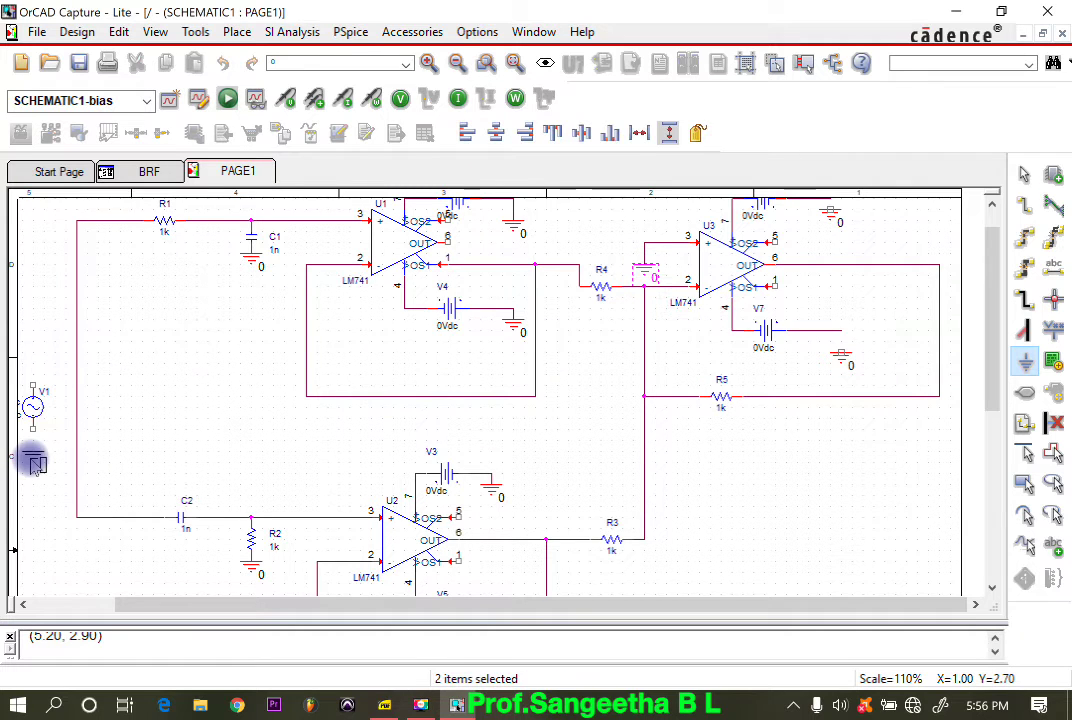
left_click(30, 458)
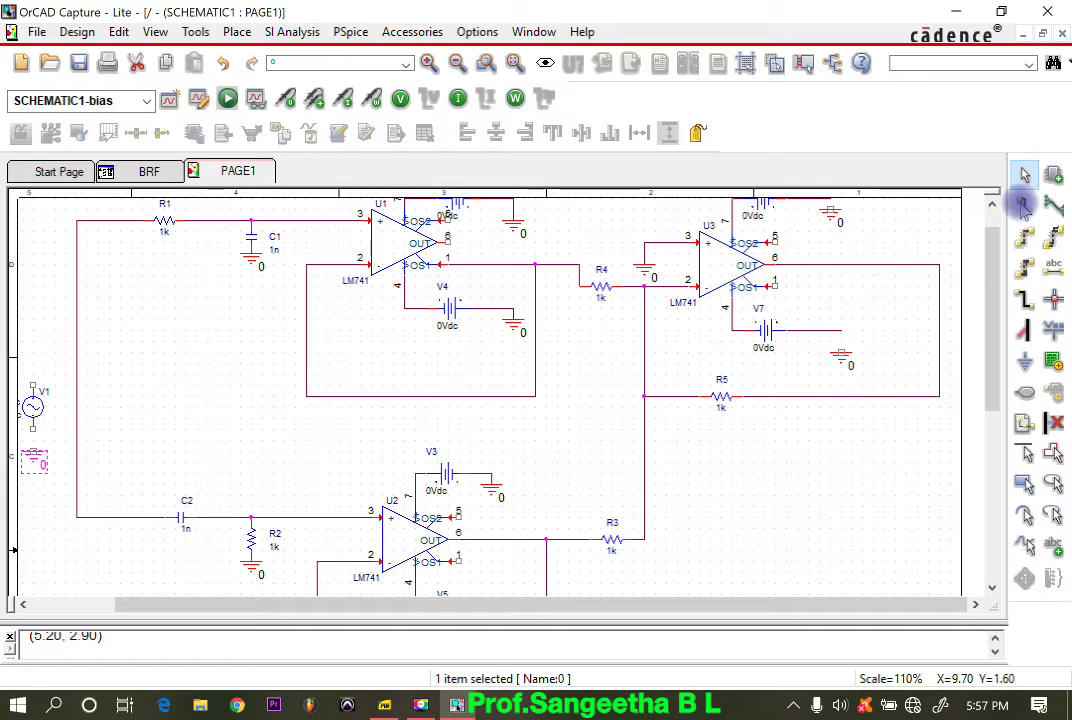
Wire the ground symbols below V7, V6 and V1 to the open ends of their sources.
left_click(1024, 205)
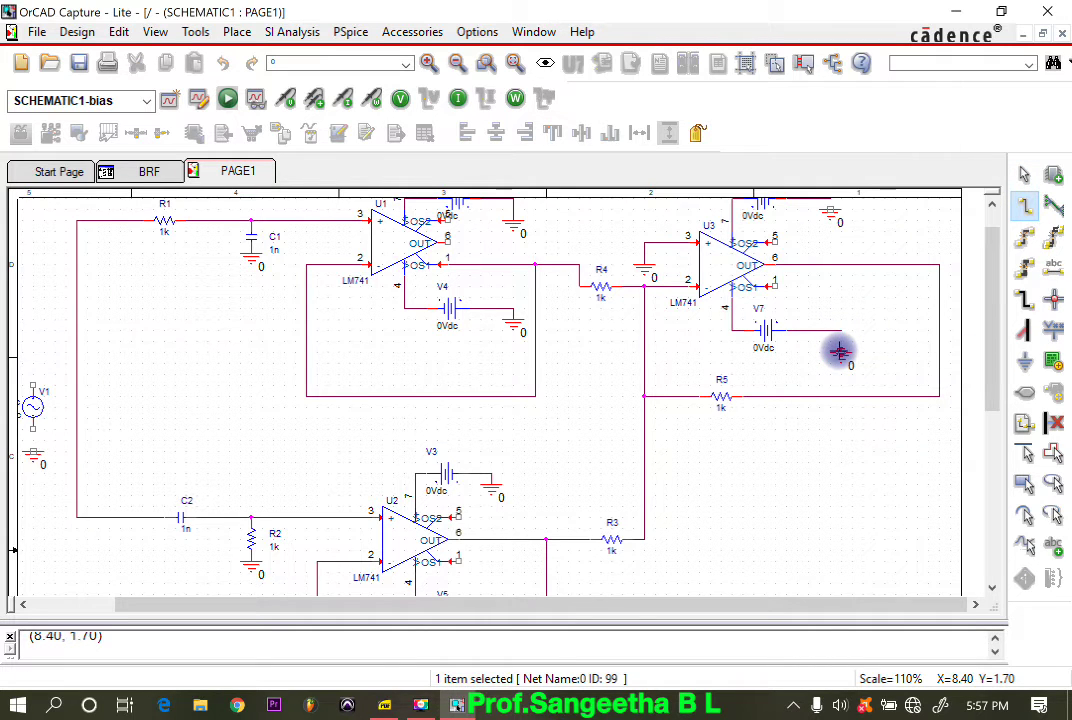
scroll(840, 350, "up", 1)
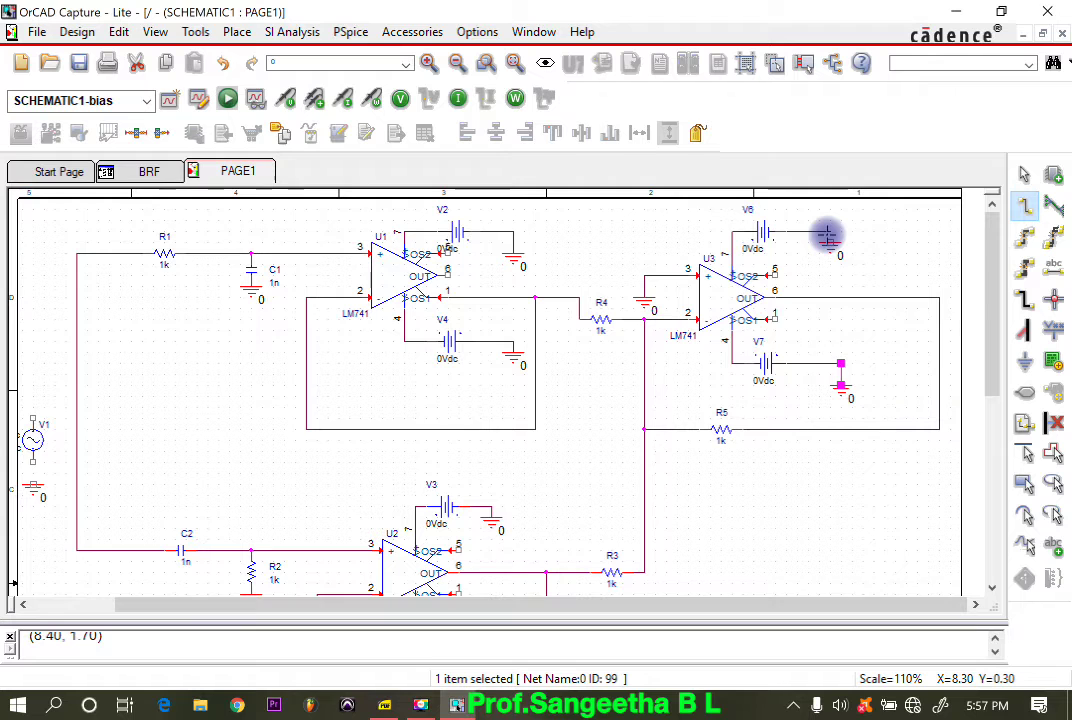
left_click(829, 242)
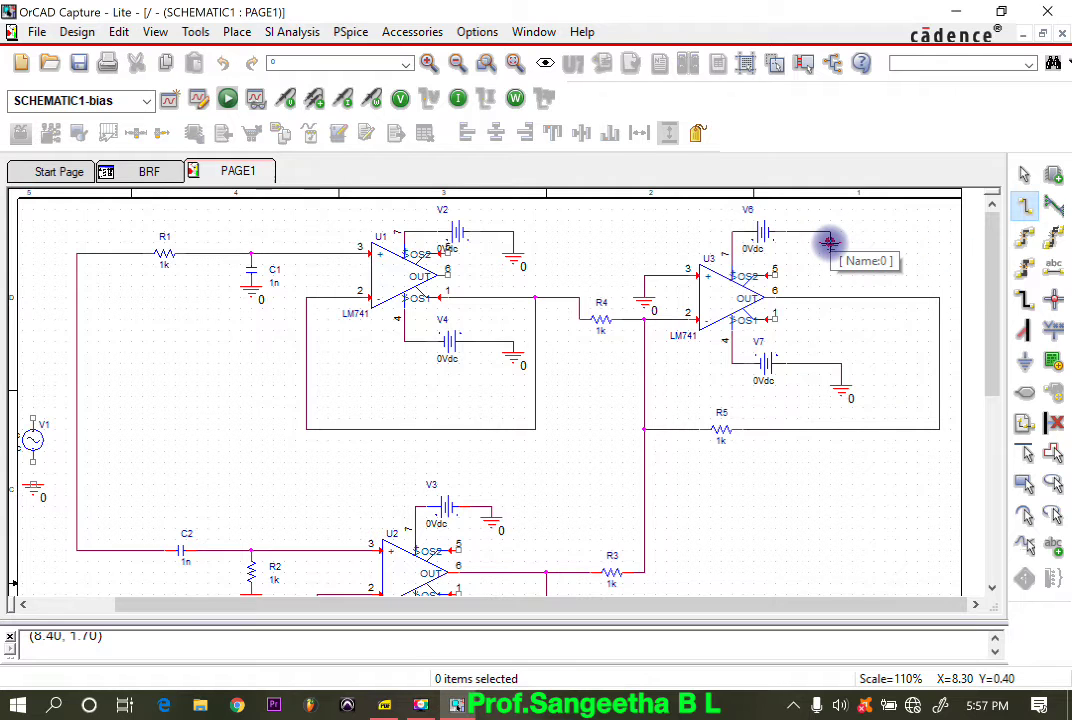
left_click(829, 242)
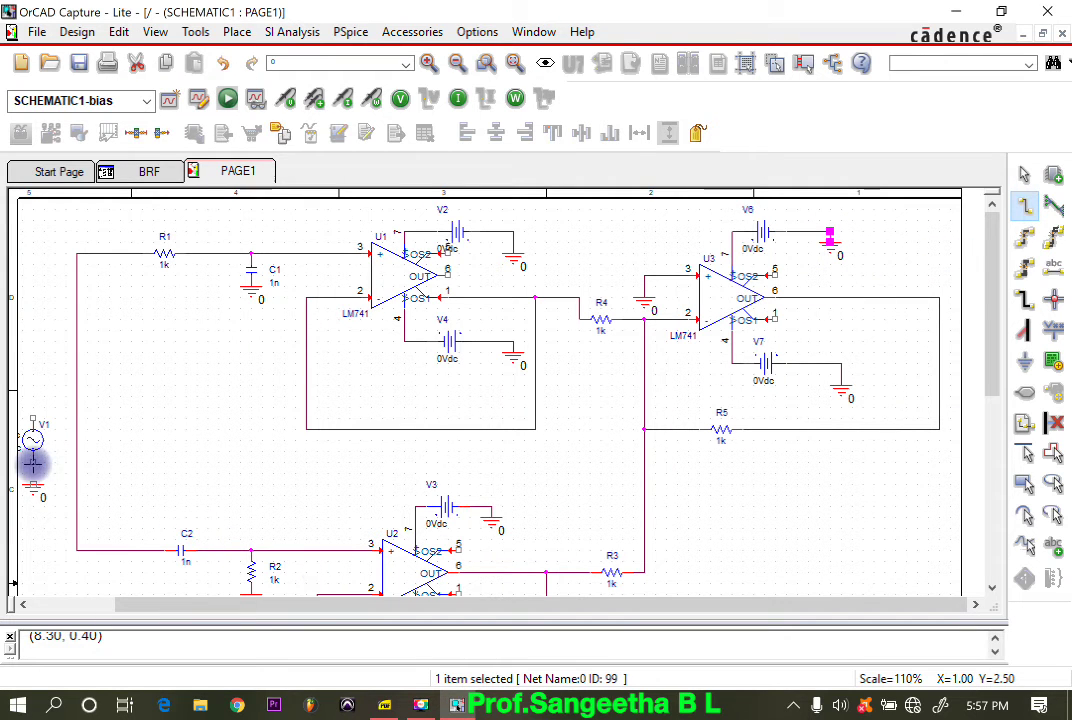
left_click(33, 485)
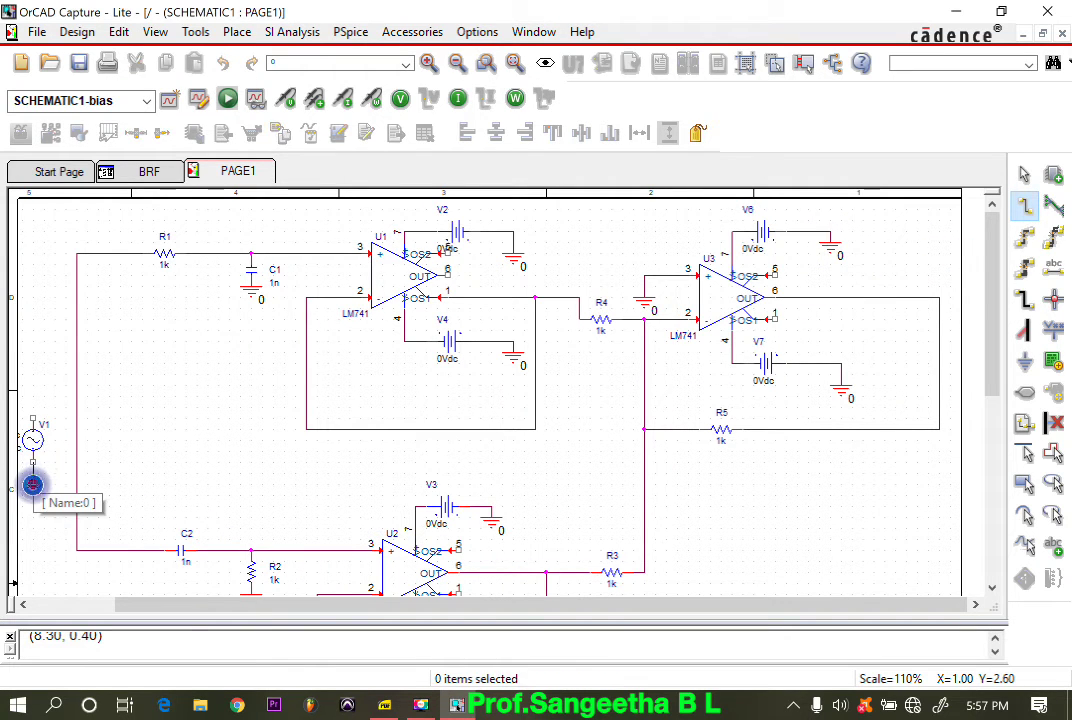
Finish the wire between V1 and its ground, and wire V1's upper terminal to the vertical line joining R1 and C2.
left_click(33, 485)
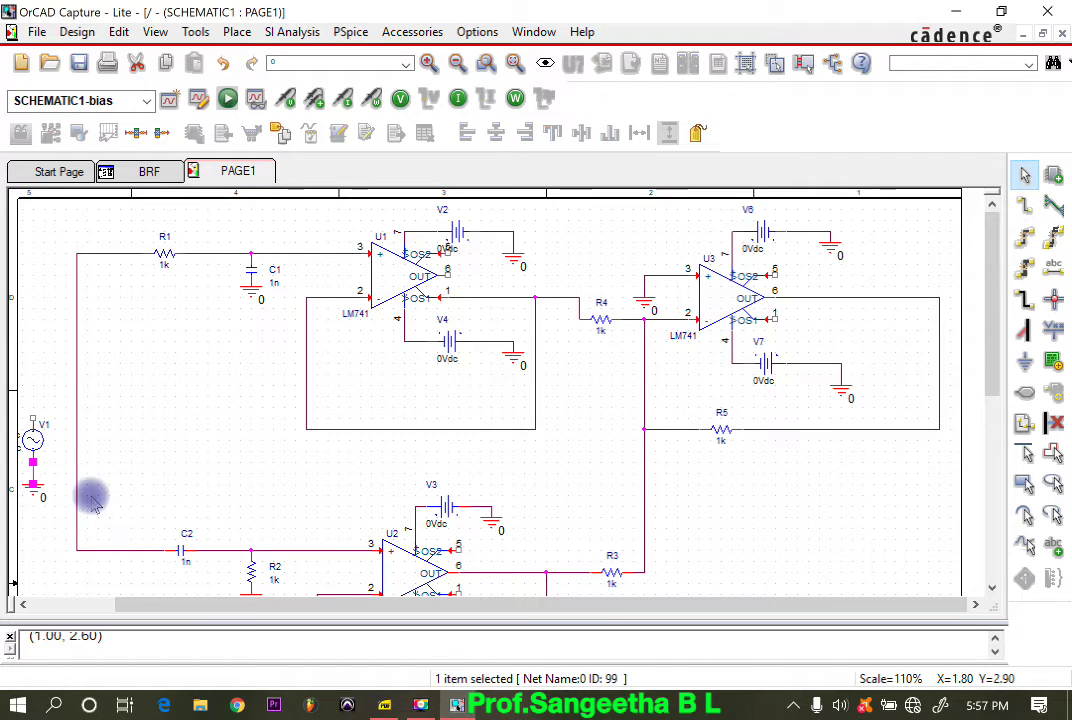
left_click(1024, 208)
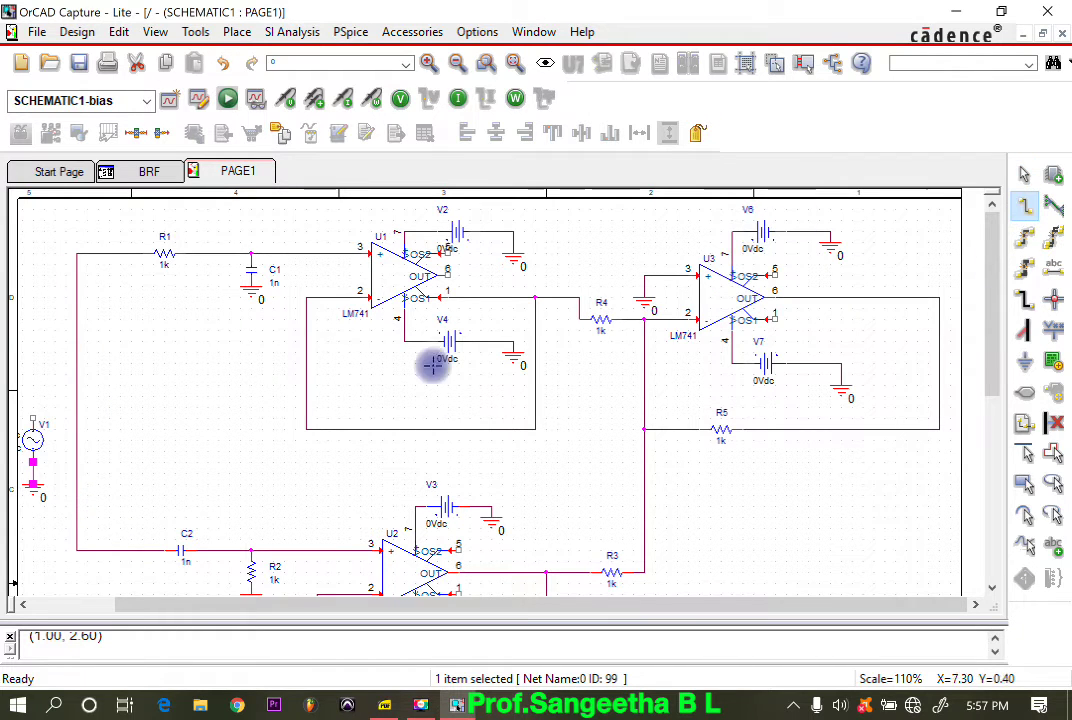
left_click(33, 418)
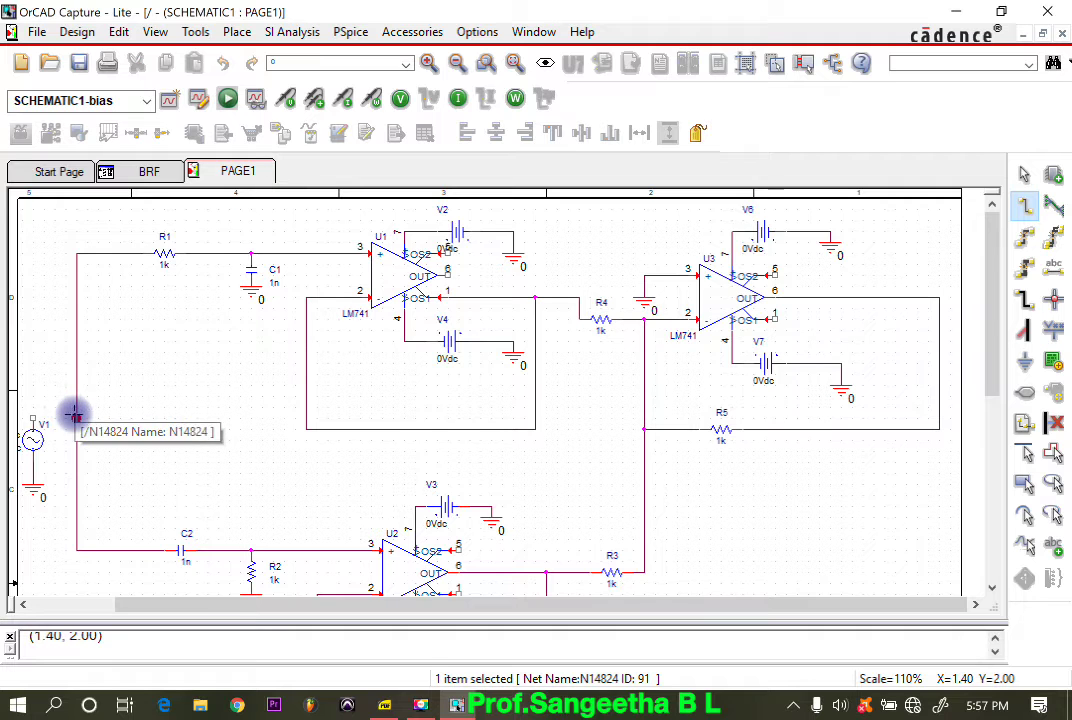
left_click(75, 416)
key("Escape")
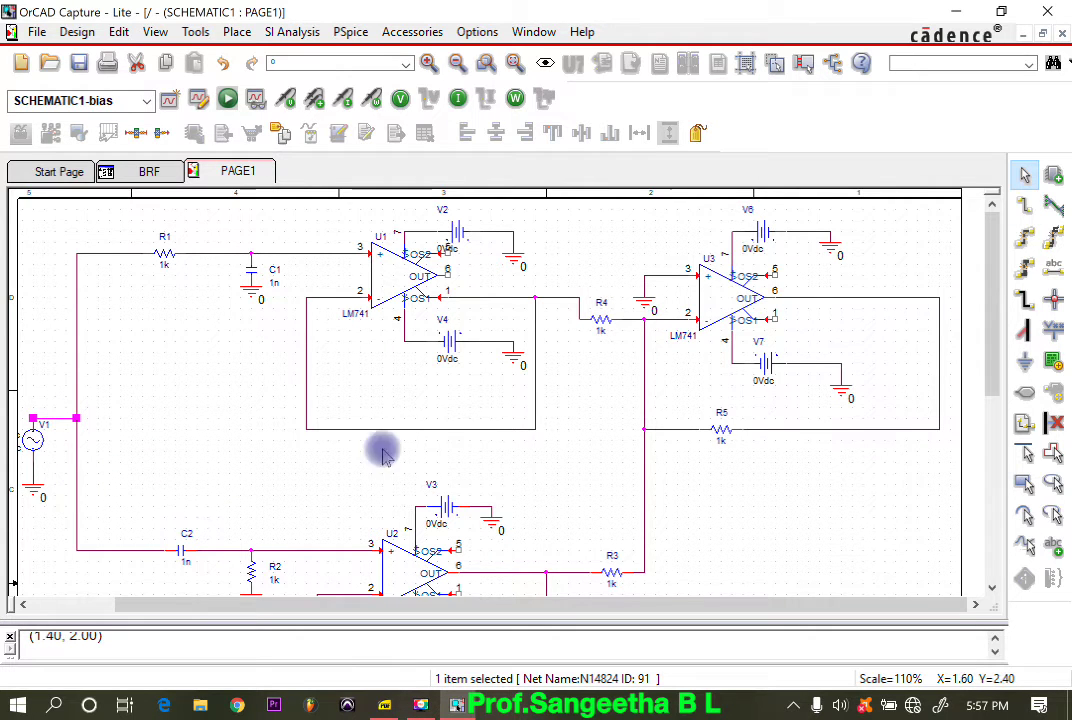
Set the values of capacitors C2 and C1 to 0.1u each.
scroll(412, 446, "down", 2)
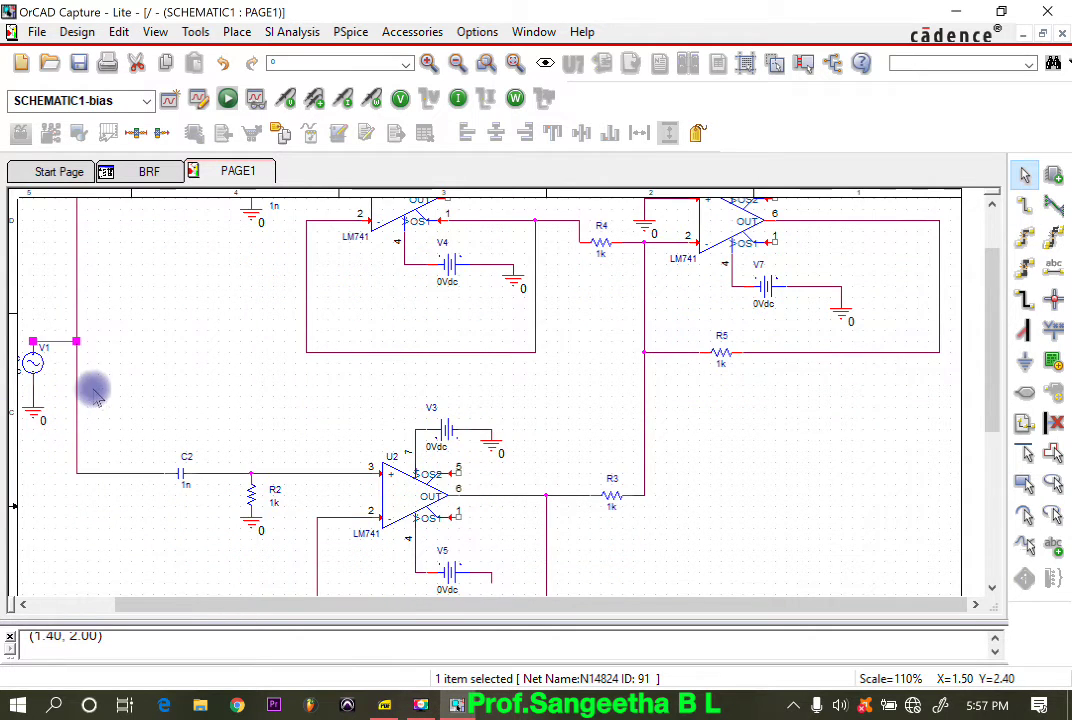
scroll(91, 390, "up", 1)
scroll(127, 471, "up", 1)
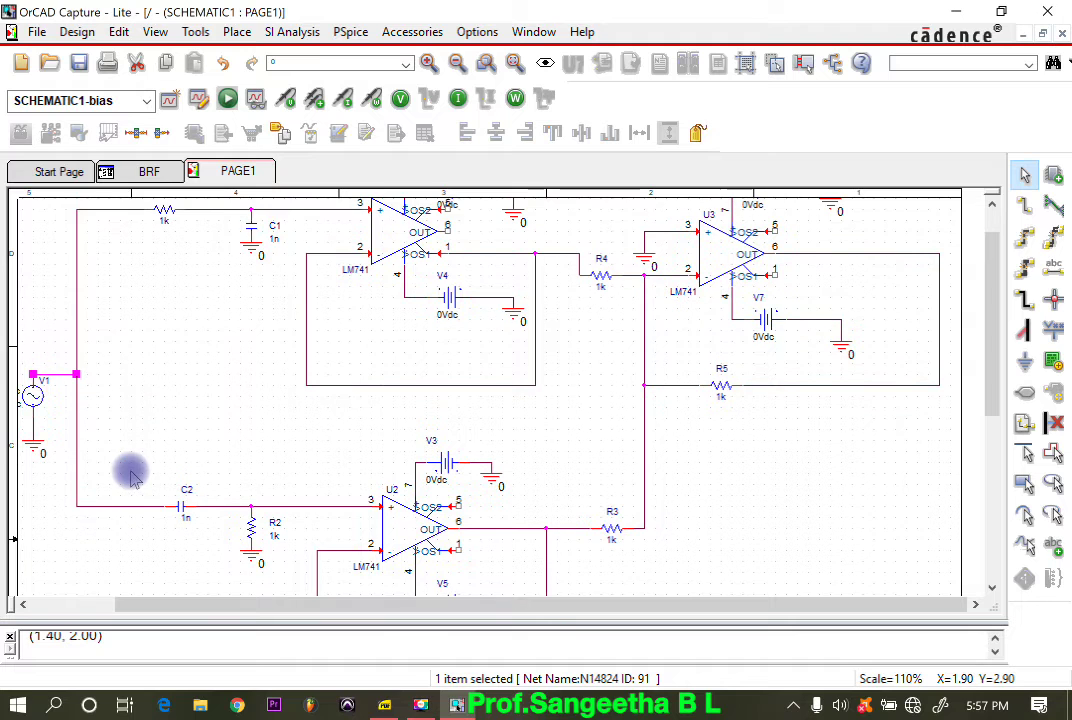
scroll(183, 255, "up", 1)
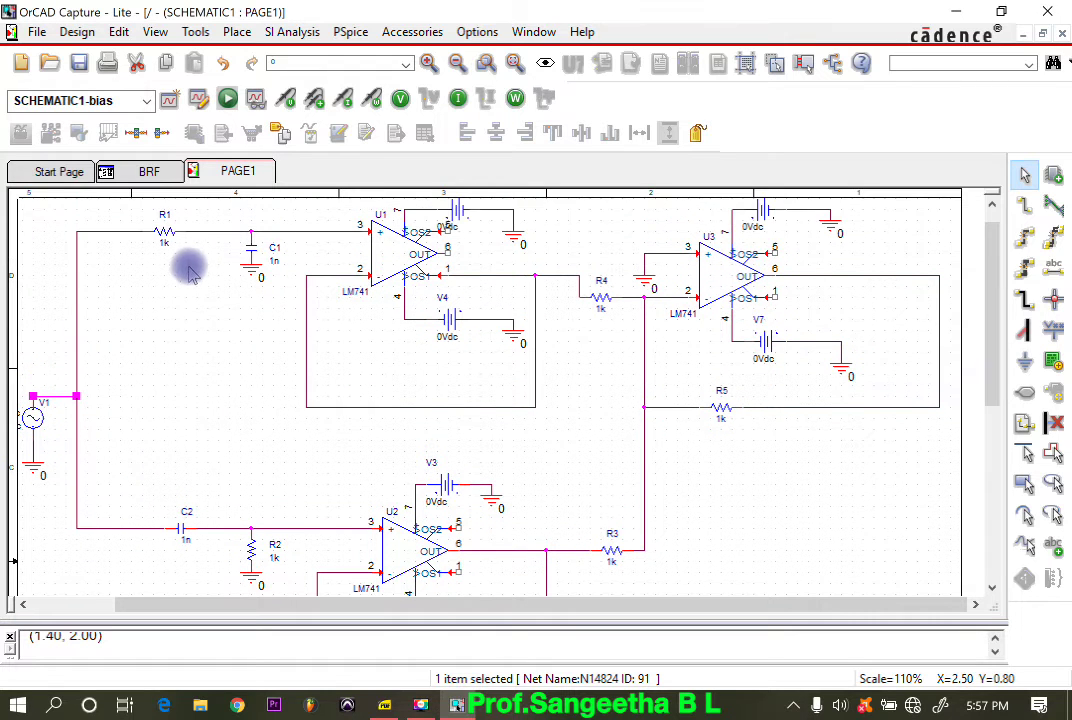
left_click(190, 543)
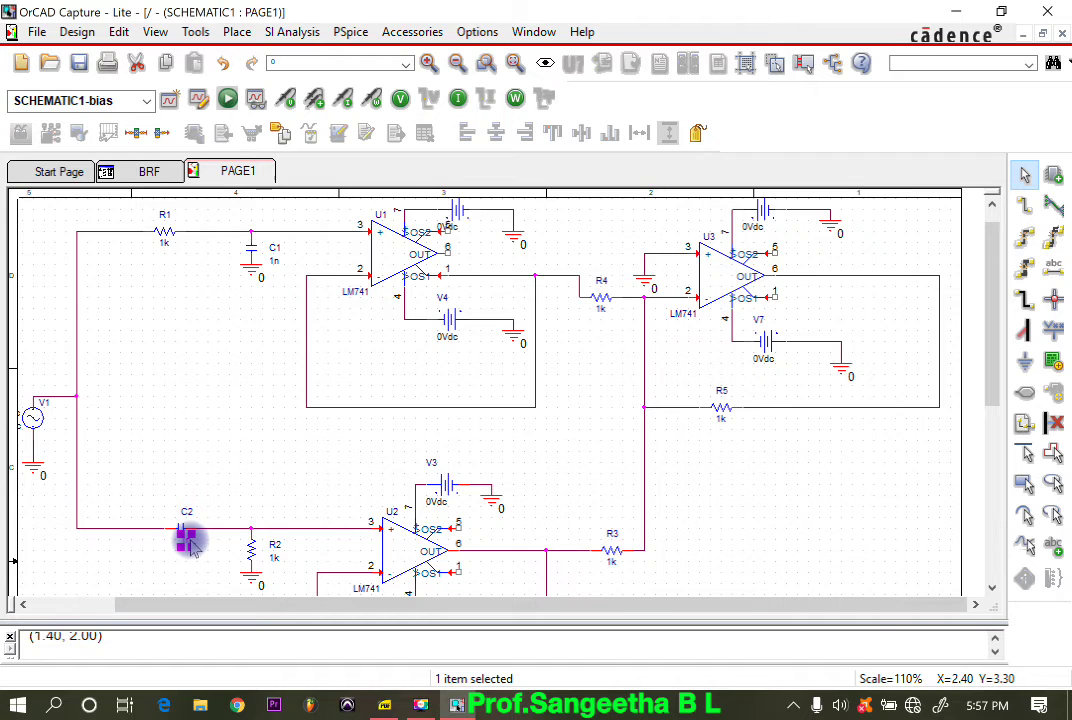
double_click(190, 543)
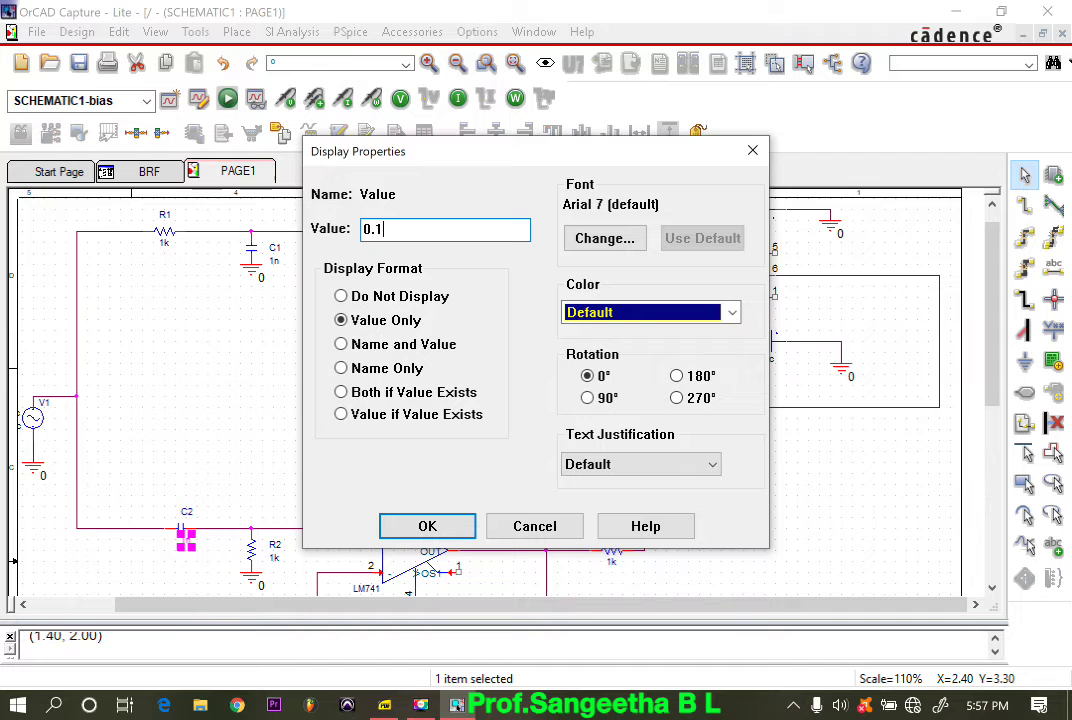
left_click(421, 525)
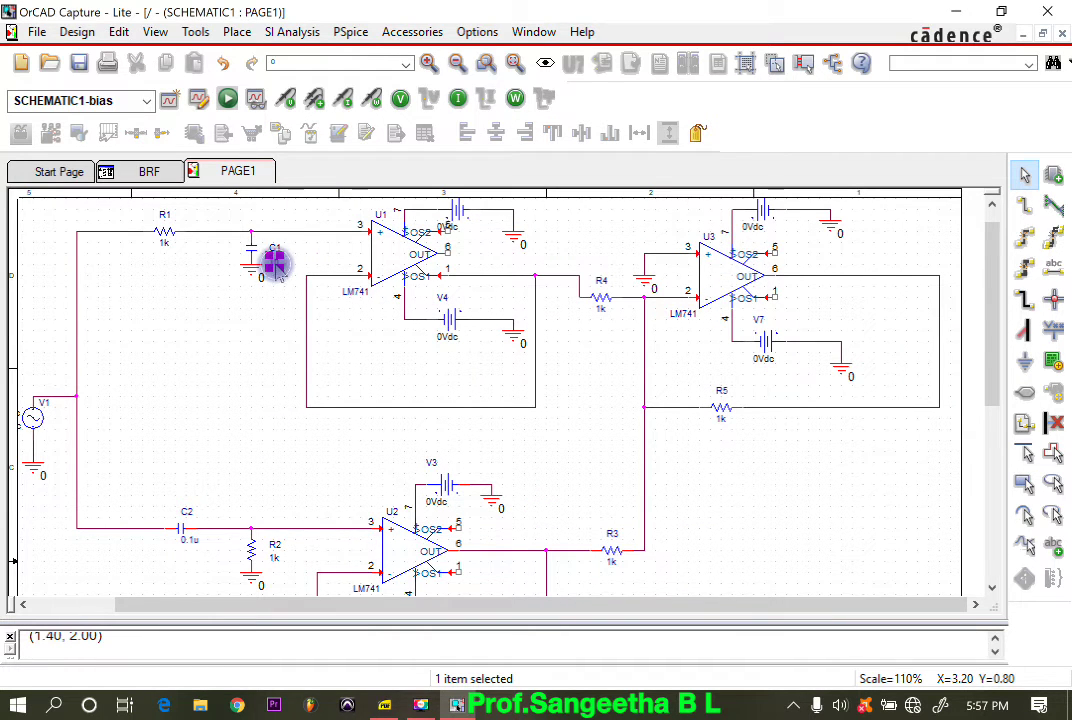
double_click(274, 262)
type("0")
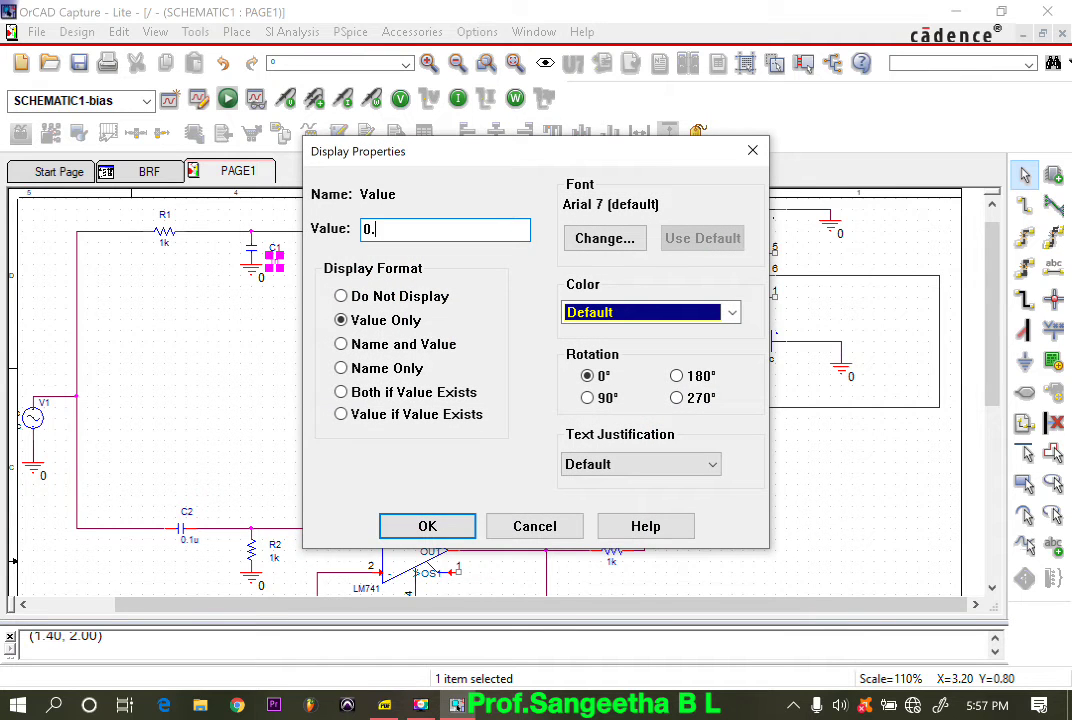
type(".1u")
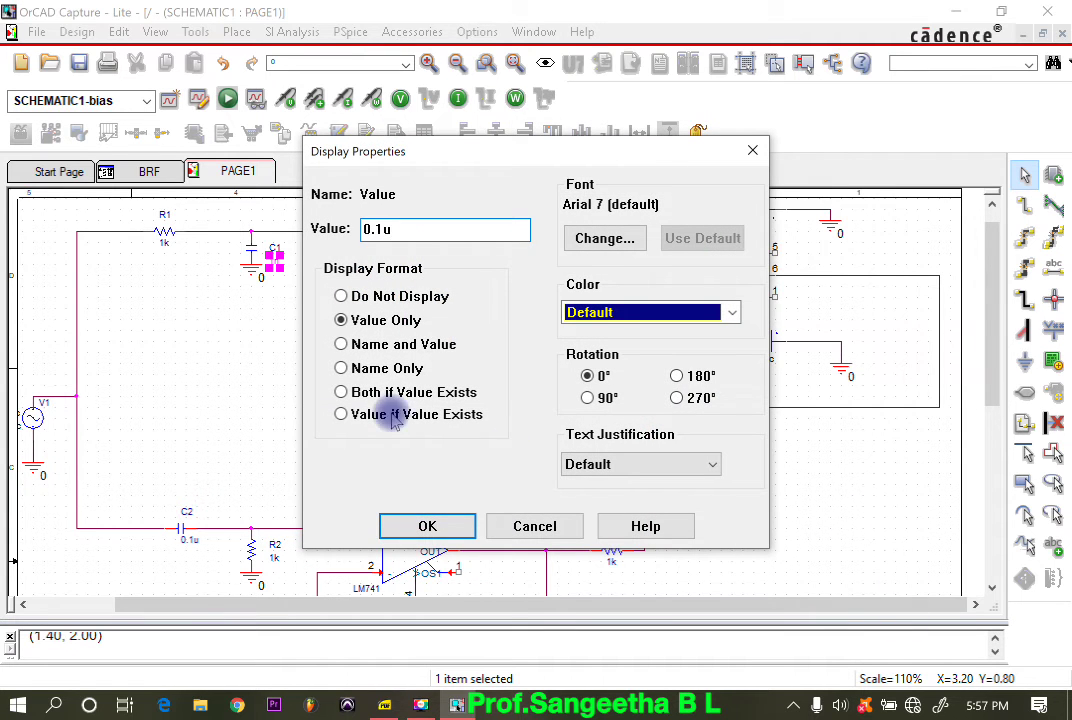
left_click(427, 526)
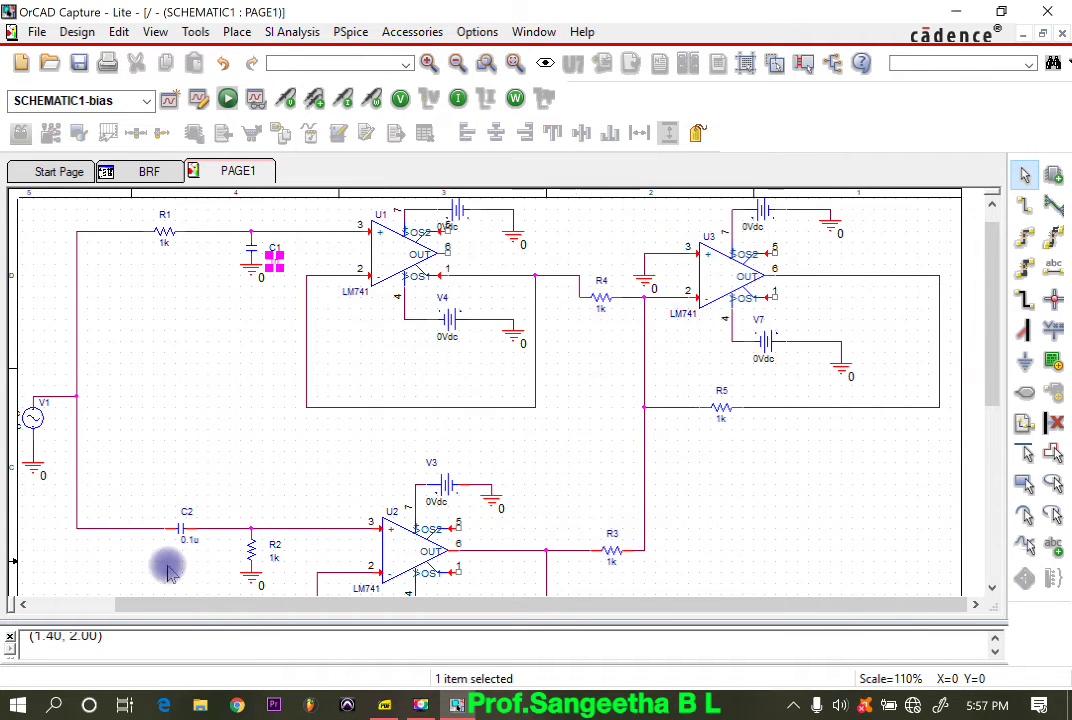
Set the value of resistor R2 to 2k.
double_click(277, 557)
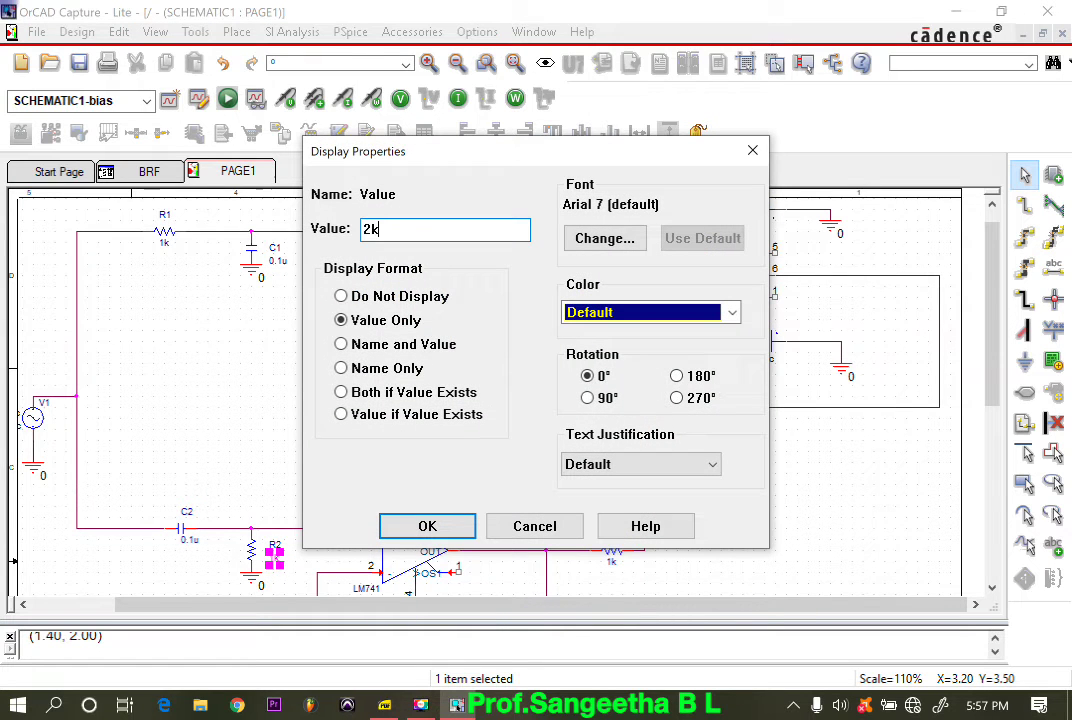
type("2k")
left_click(455, 524)
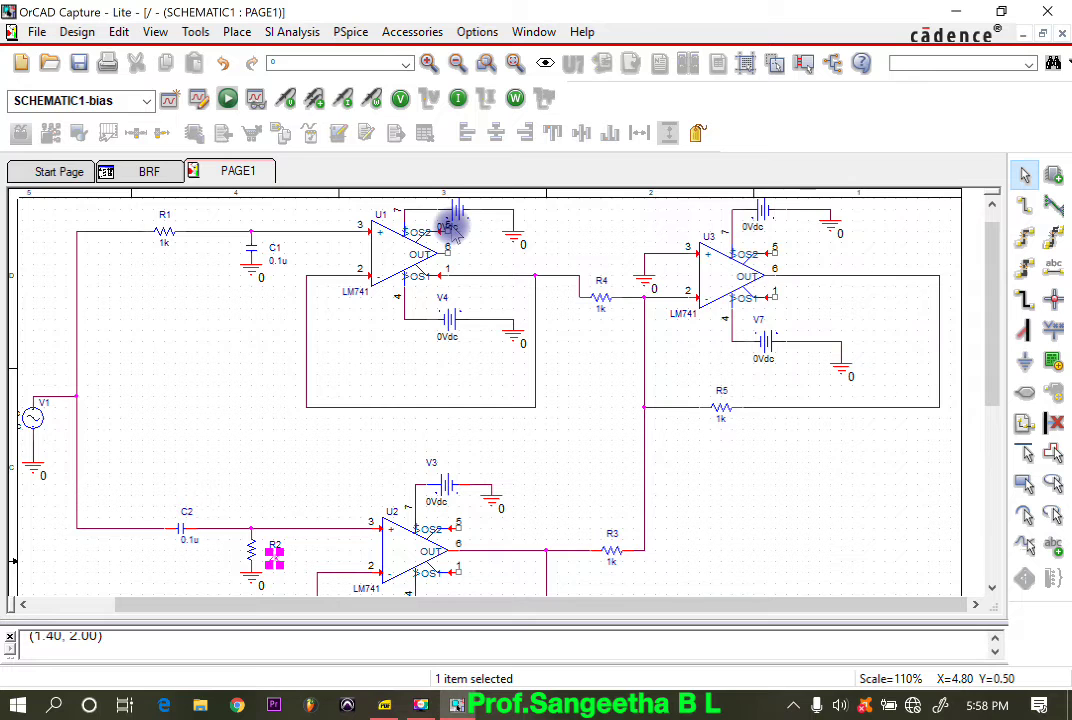
Set the DC values of sources V2 and V4 at op-amp U1 to 12.
double_click(453, 227)
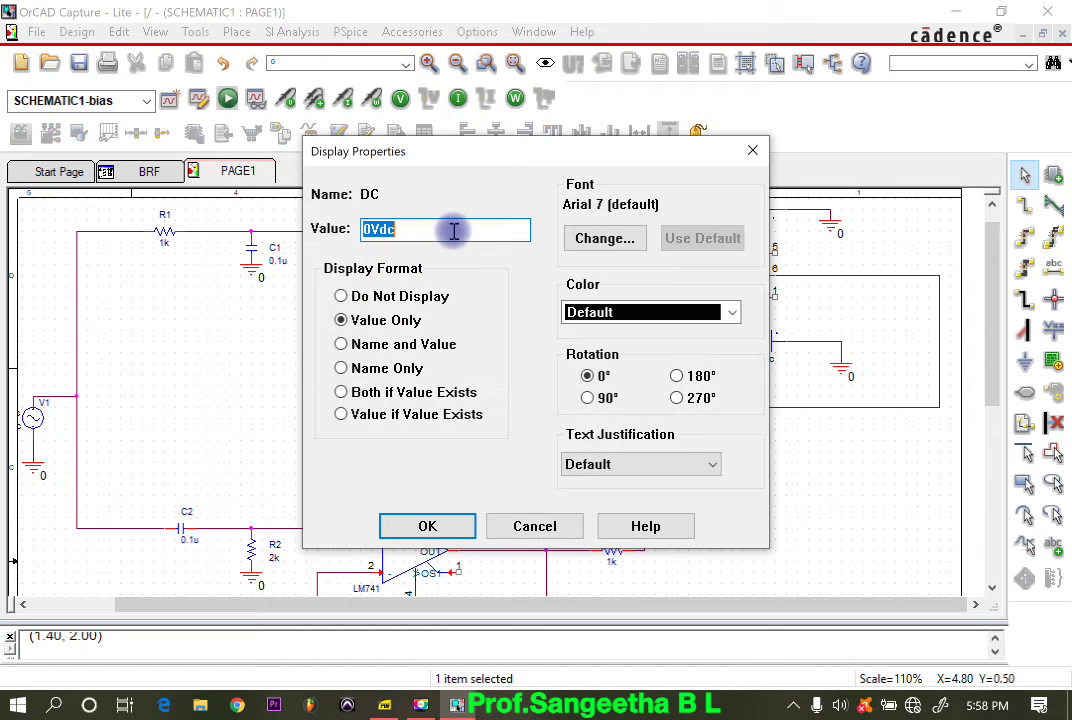
type("12")
left_click(407, 535)
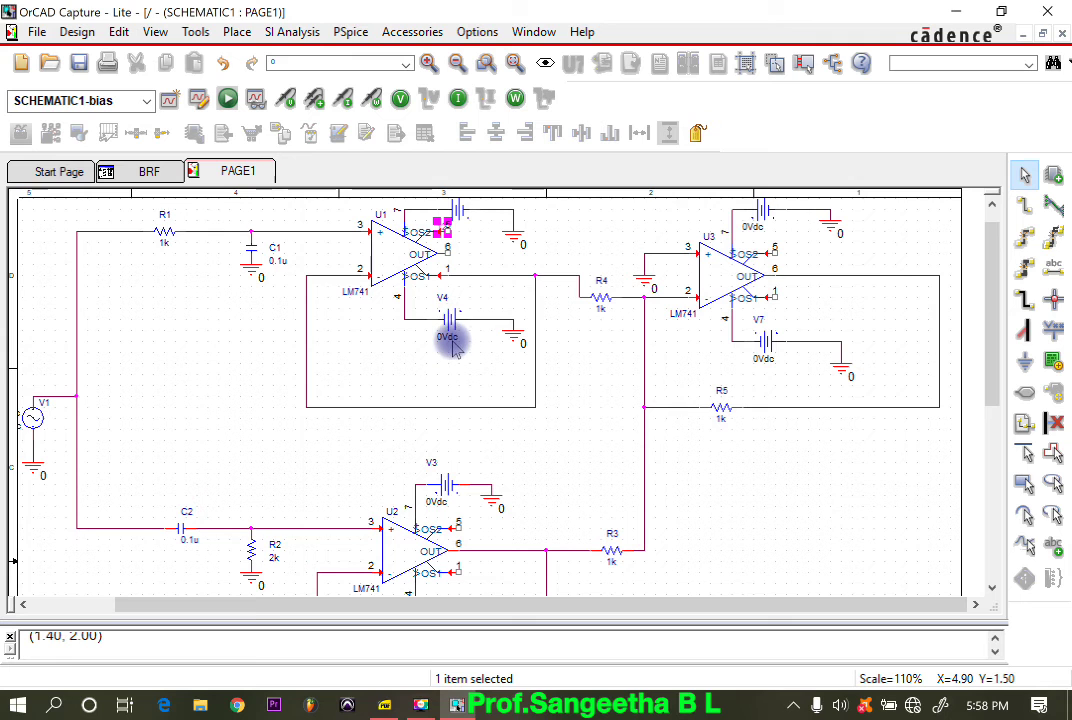
double_click(453, 340)
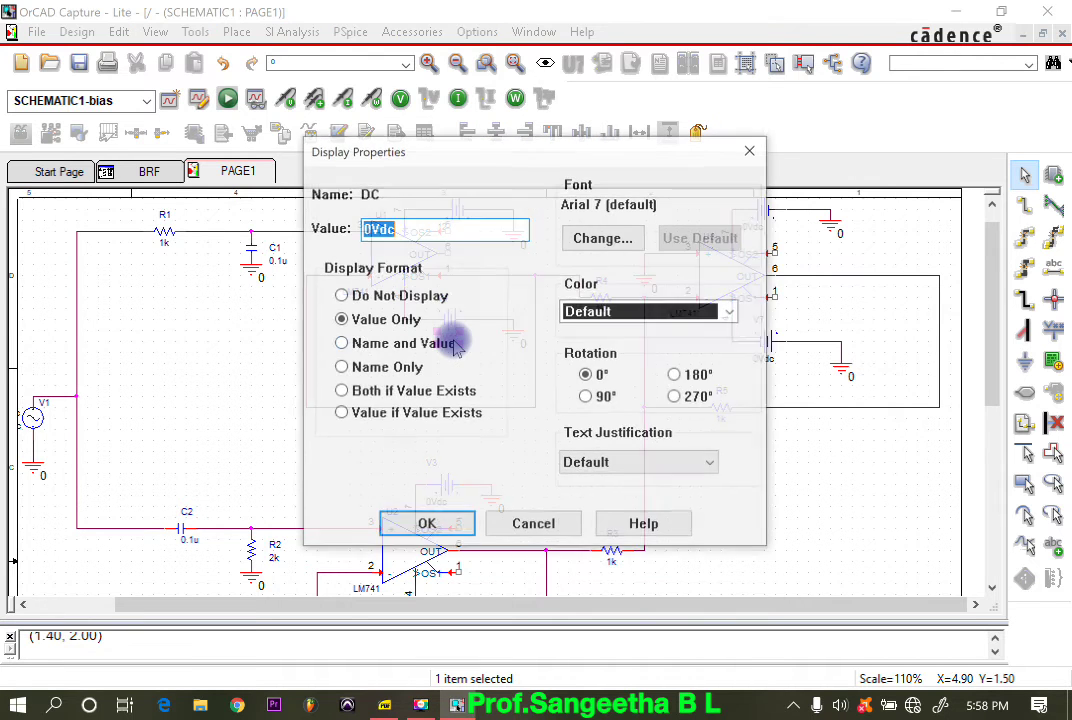
type("12")
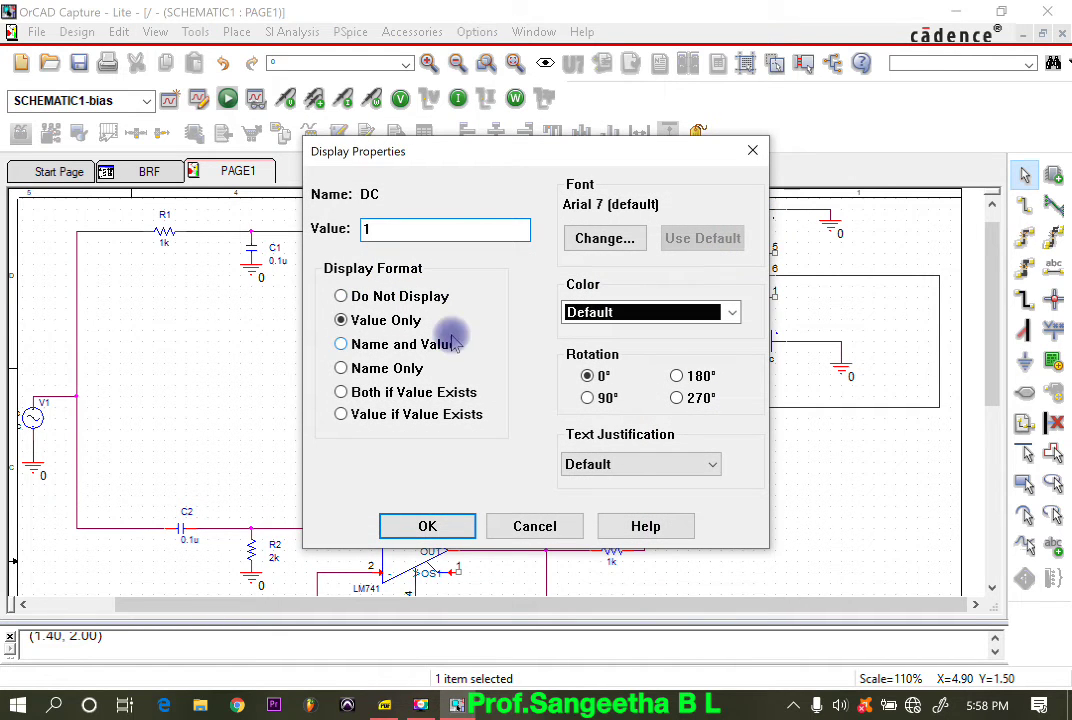
left_click(427, 526)
Set the DC values of sources V3 and V5 at op-amp U2 to 12.
scroll(445, 510, "down", 3)
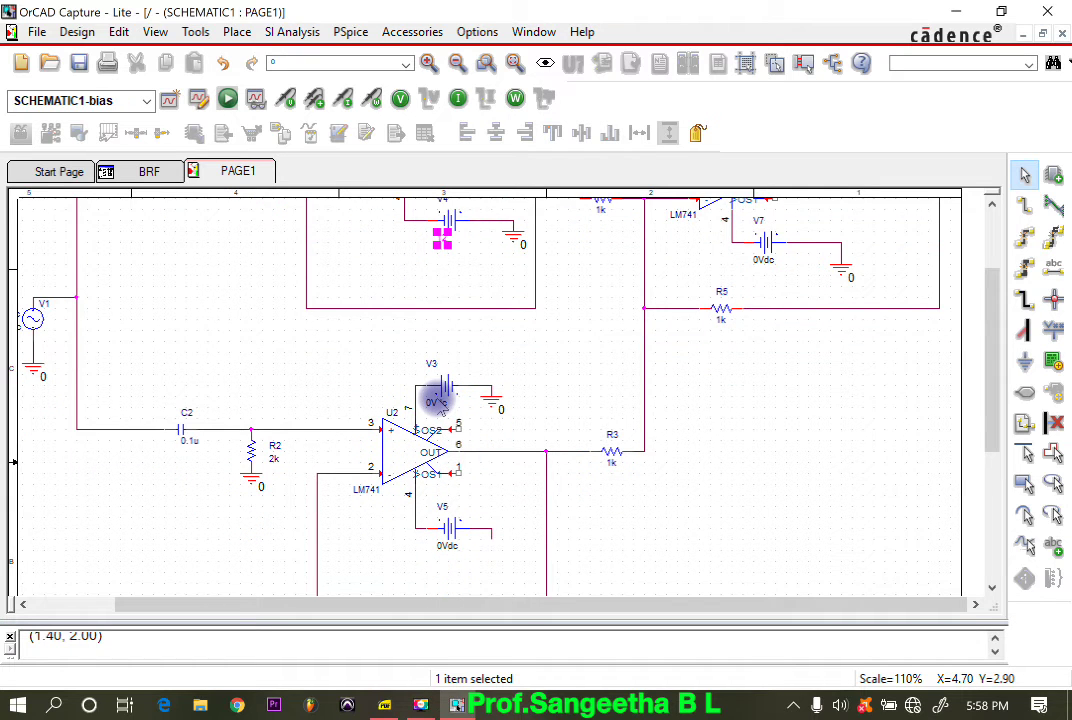
double_click(437, 402)
type("12")
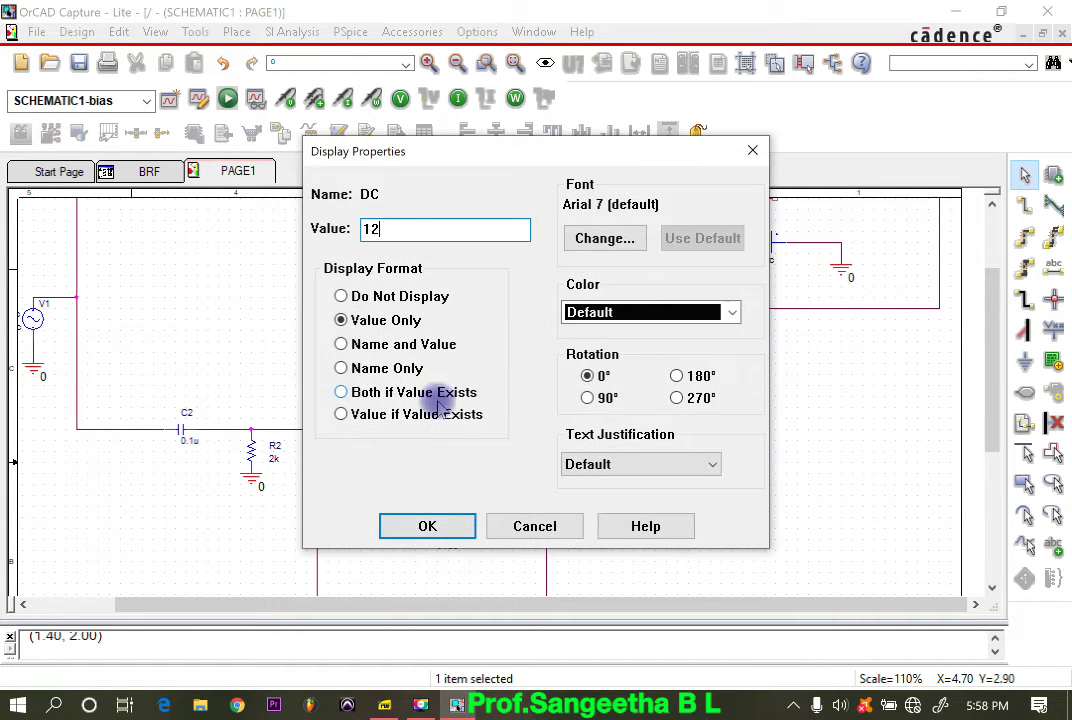
left_click(450, 522)
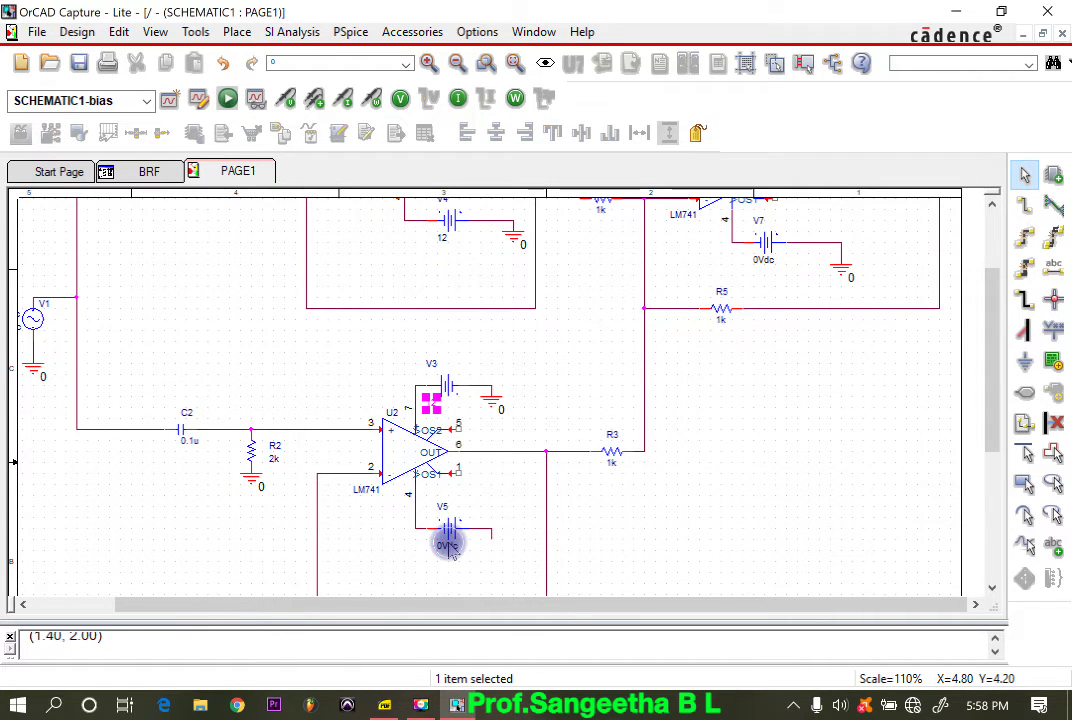
double_click(448, 546)
type("12")
key("Return")
Place a 0/CAPSYM ground symbol at the open wire end of DC source V5 beside U2.
scroll(483, 515, "down", 1)
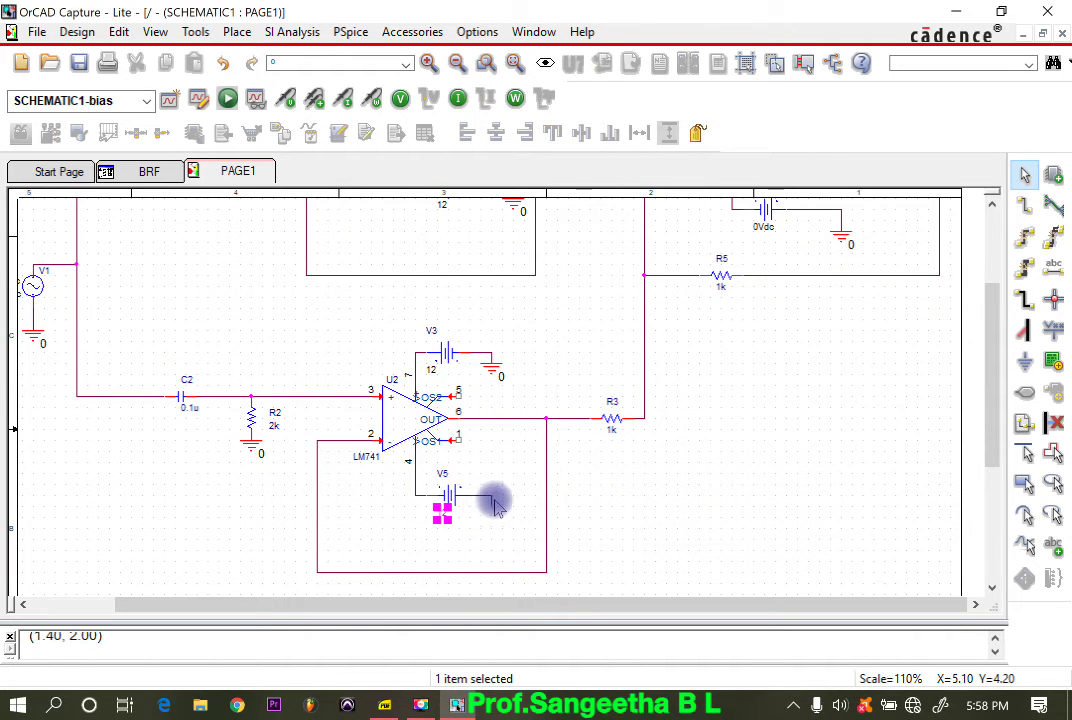
left_click(1027, 361)
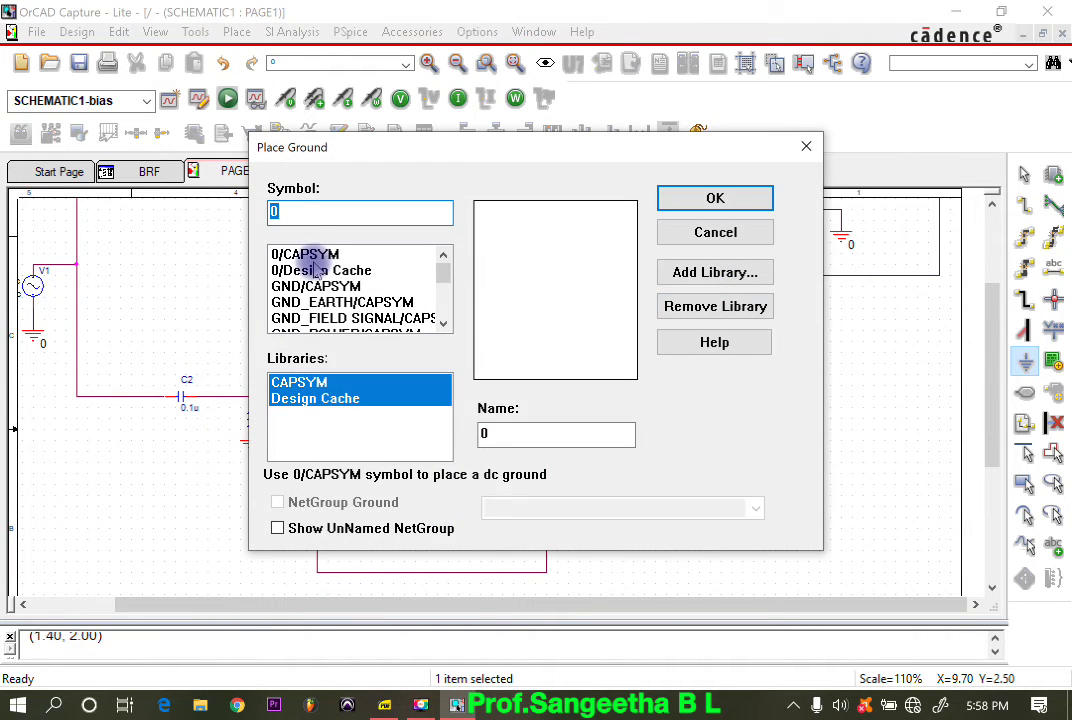
left_click(318, 254)
left_click(755, 203)
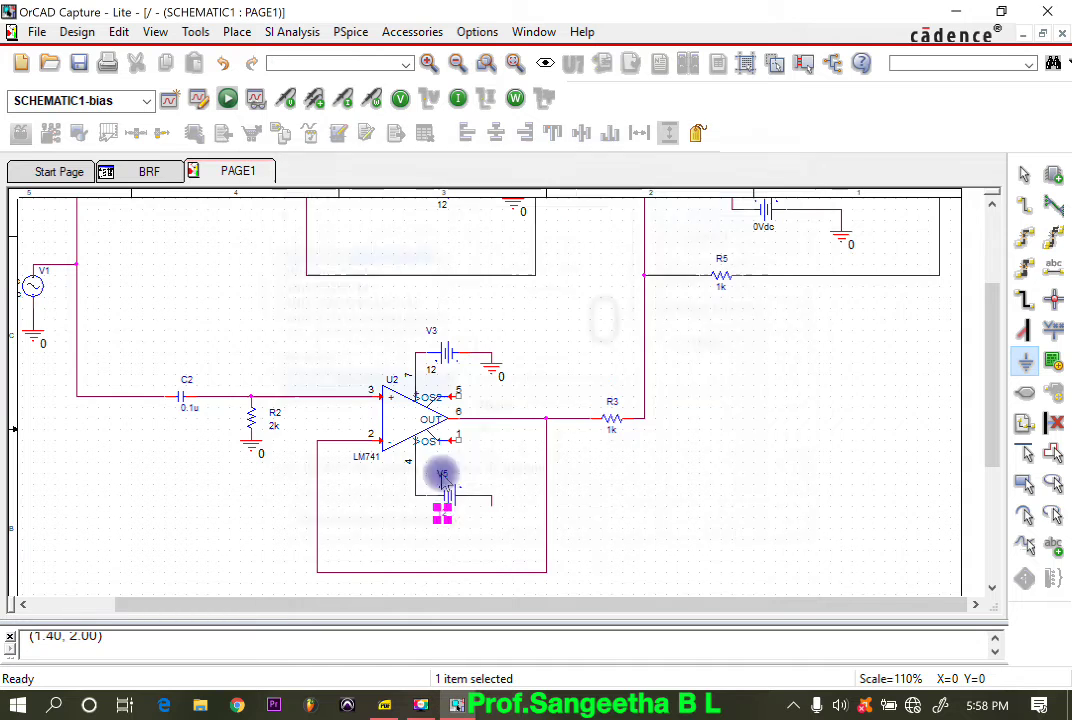
left_click(490, 505)
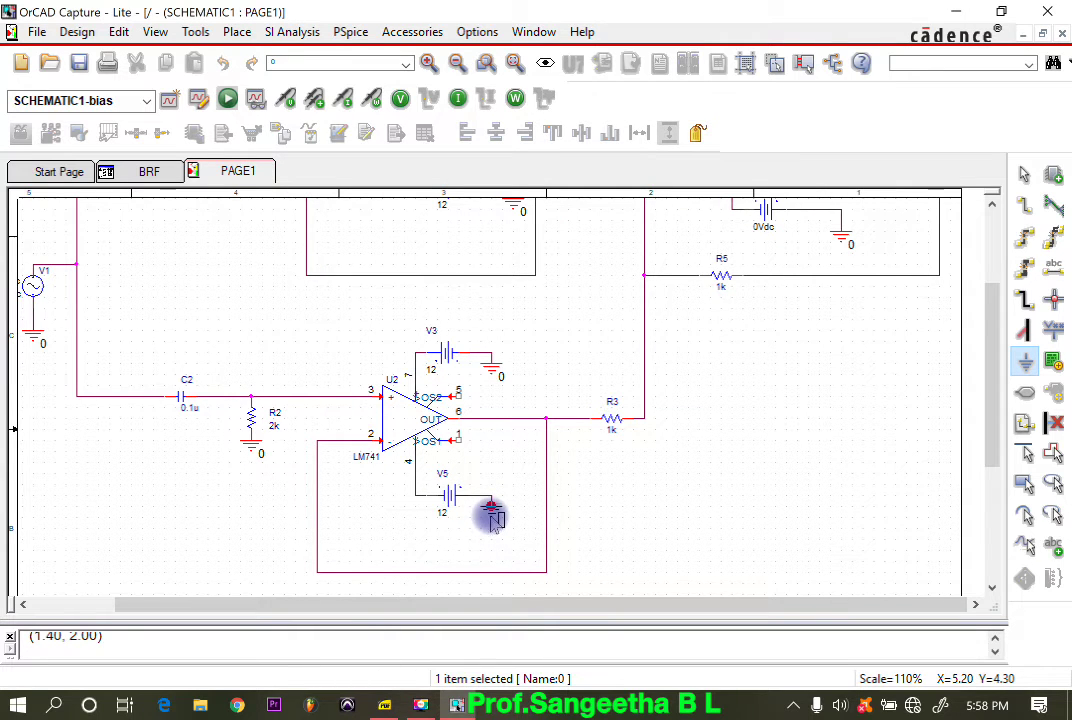
key("Escape")
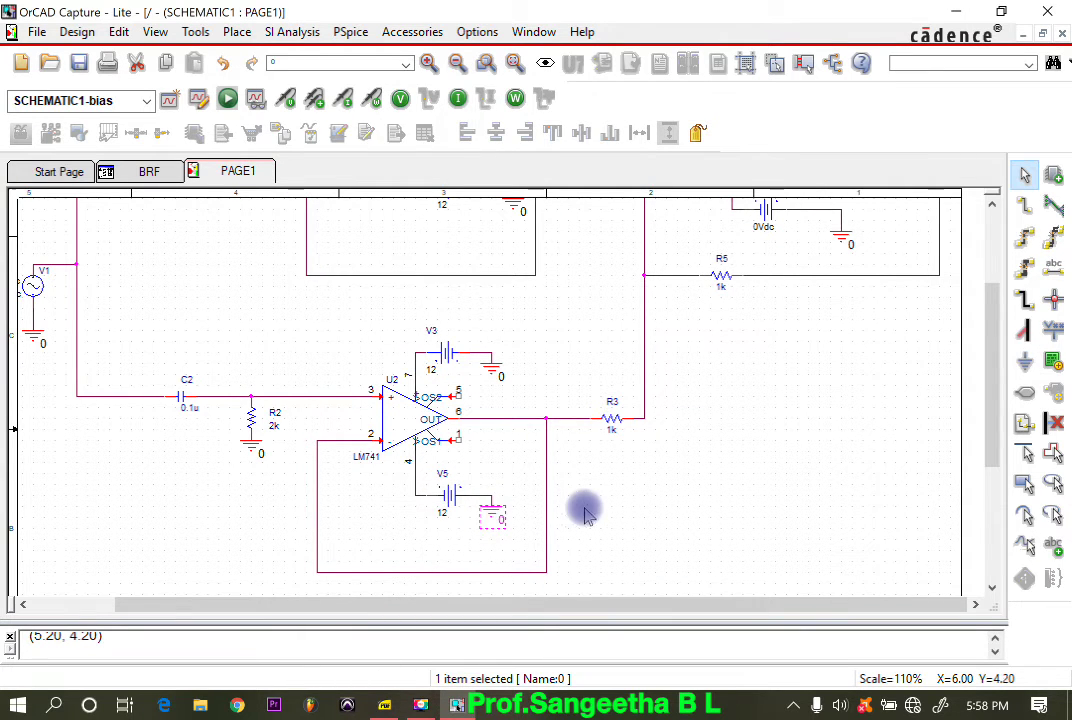
Set the values of resistors R3 and R4 to 10k each.
scroll(584, 497, "up", 1)
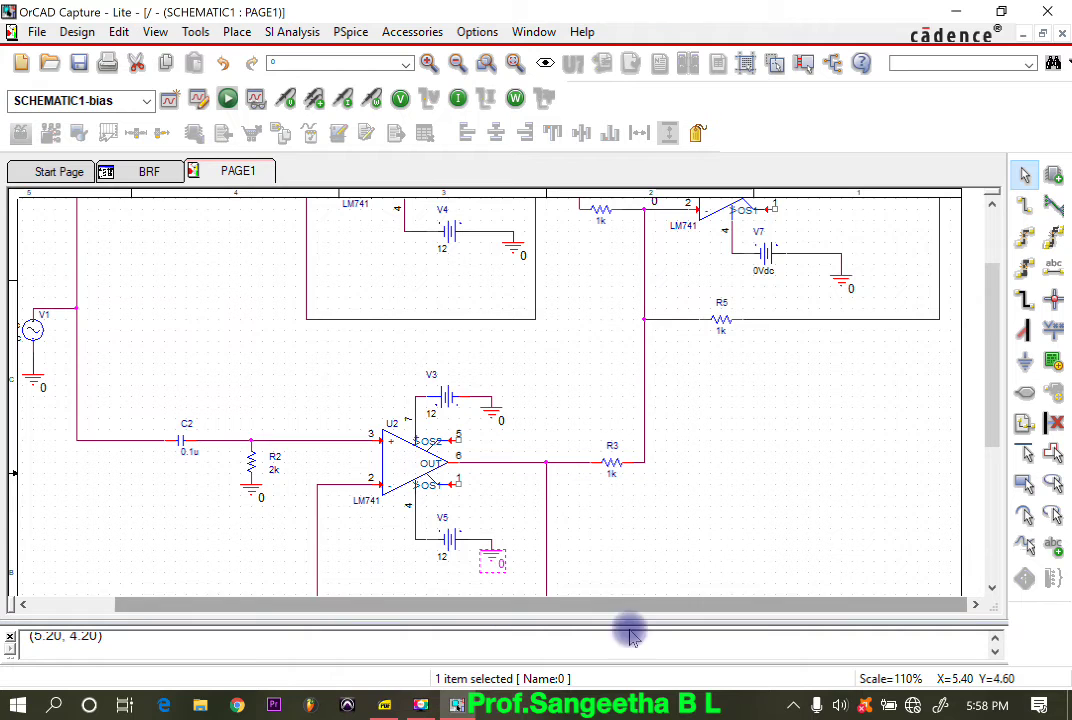
scroll(629, 580, "up", 1)
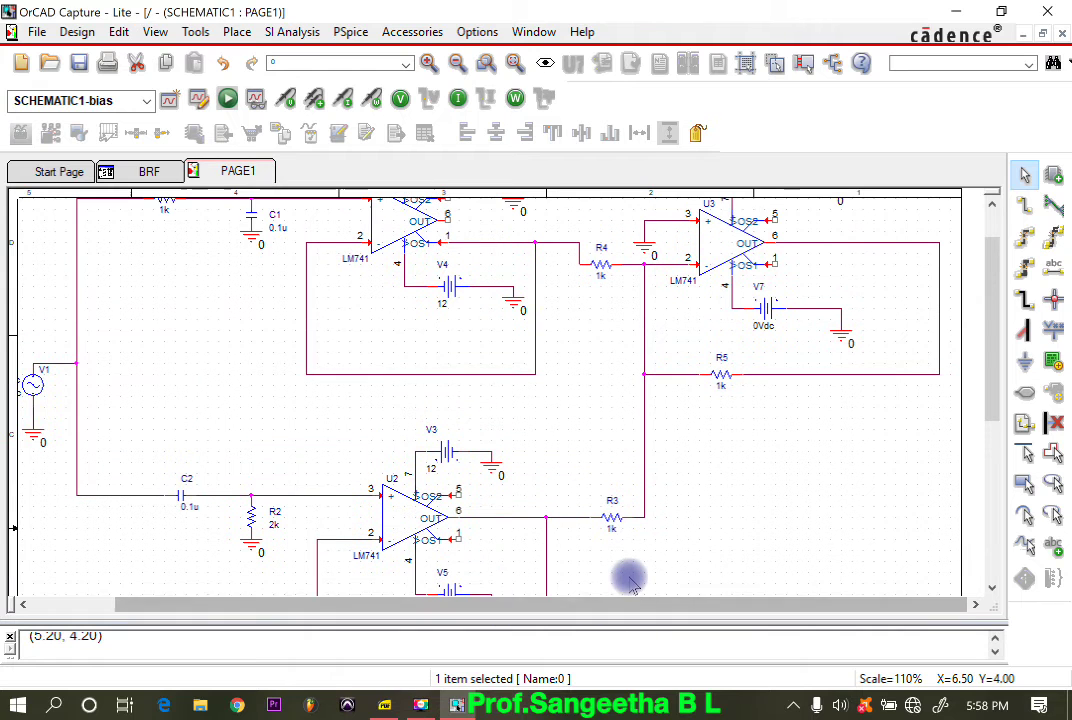
double_click(614, 528)
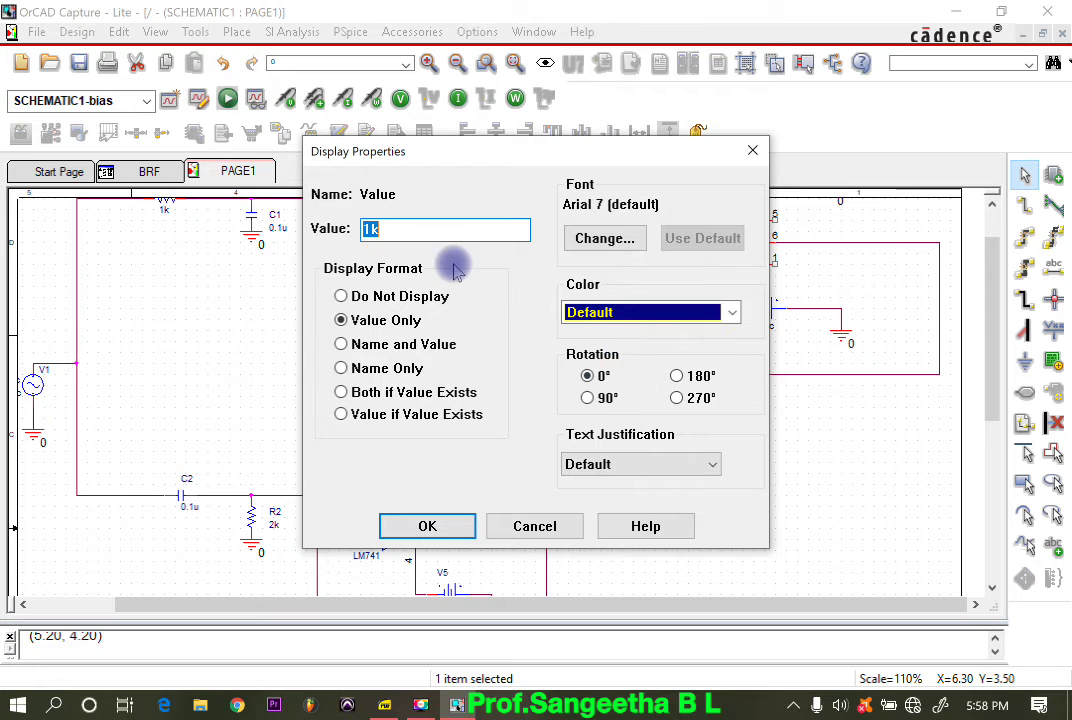
type("1")
key("BackSpace")
type("0k")
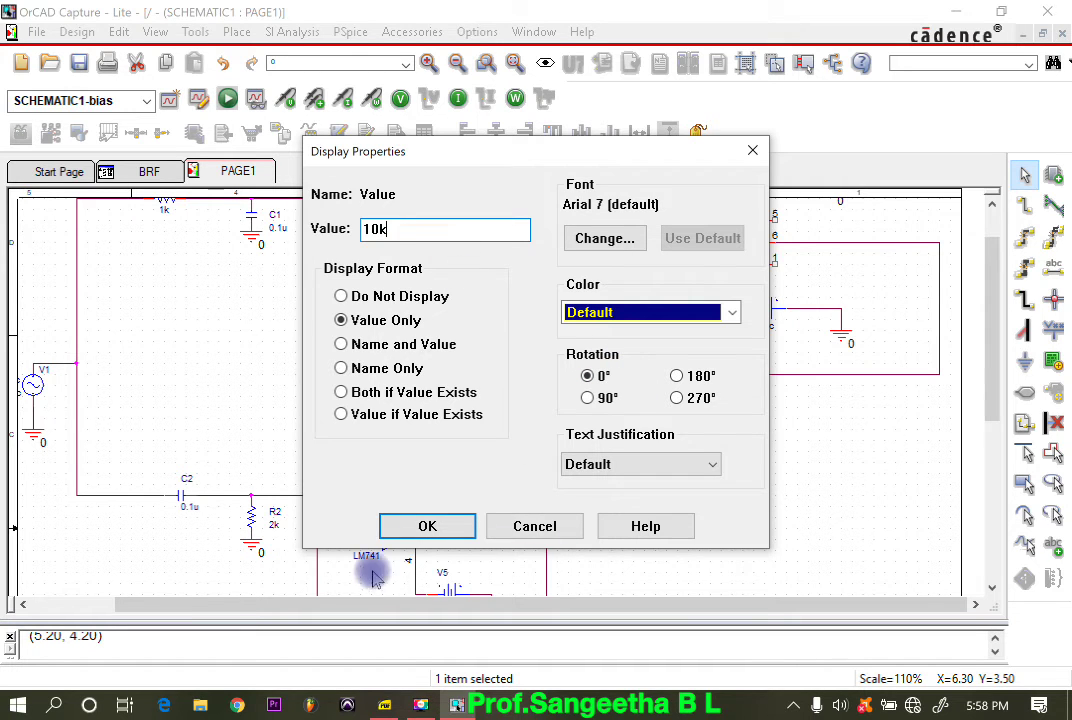
left_click(420, 524)
left_click(601, 290)
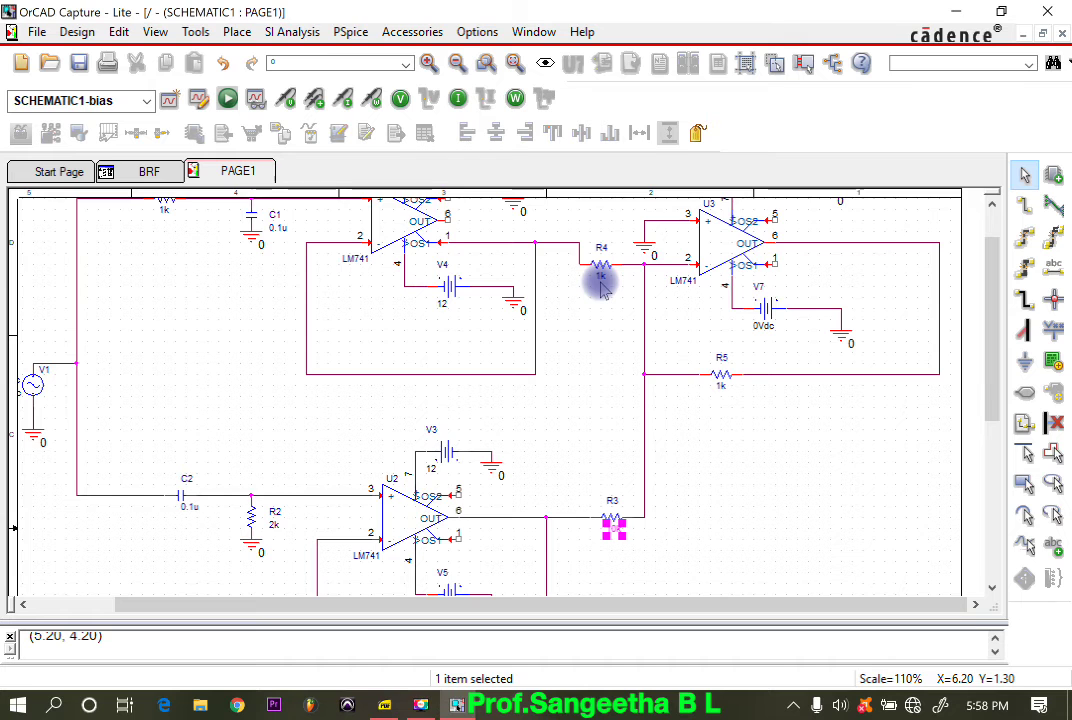
double_click(601, 288)
type("10k")
left_click(423, 525)
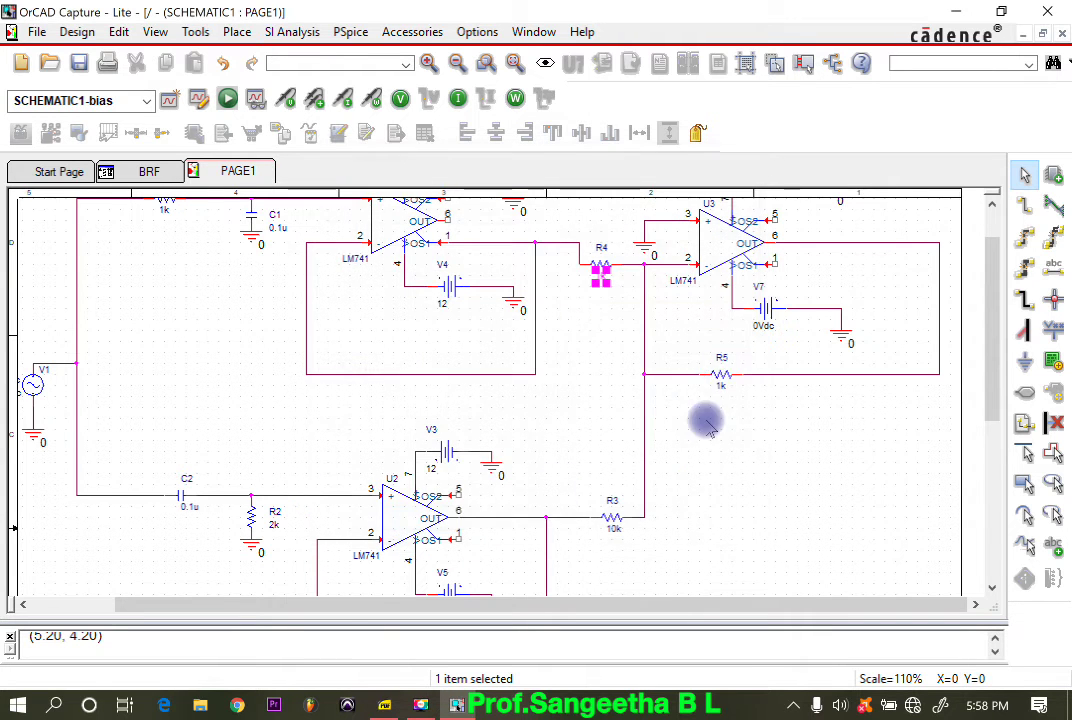
Set the value of feedback resistor R5 at op-amp U3 to 10k.
scroll(757, 337, "up", 2)
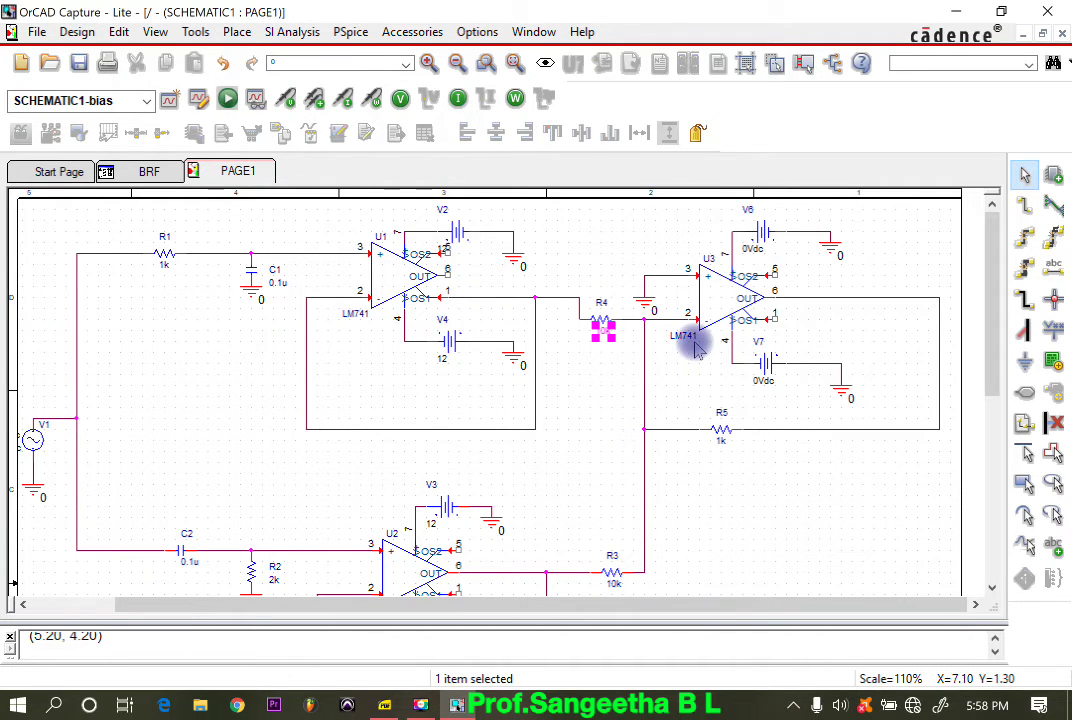
double_click(722, 441)
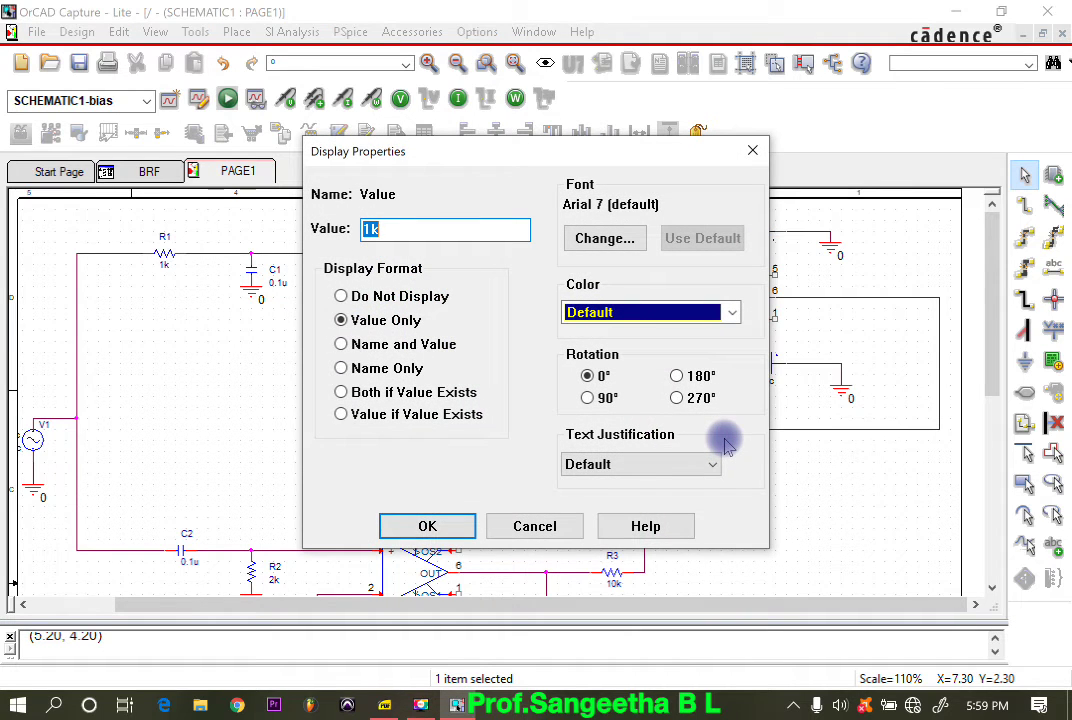
type("1")
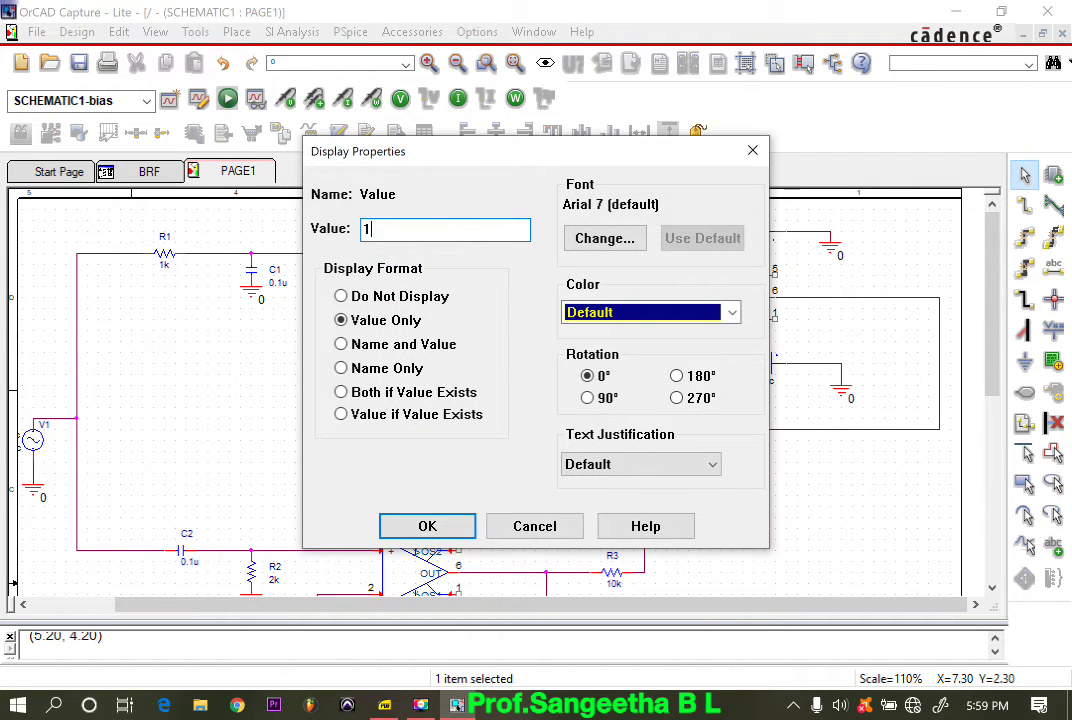
type("0k")
left_click(427, 526)
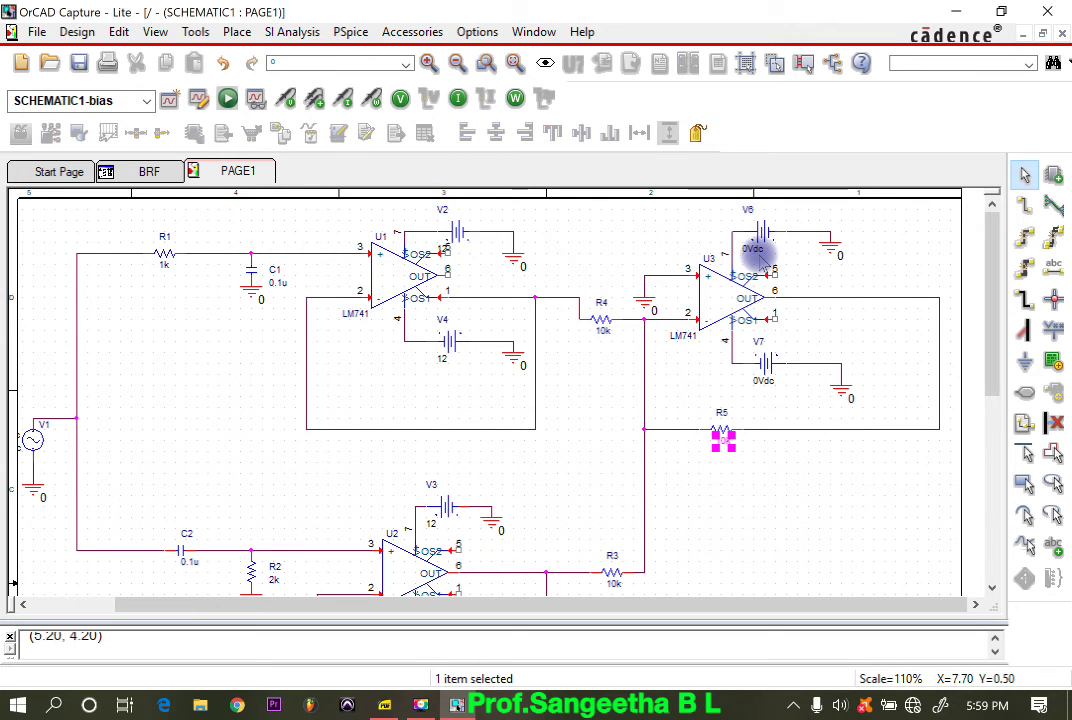
Set the DC values of sources V6 and V7 at op-amp U3 to 12.
double_click(757, 252)
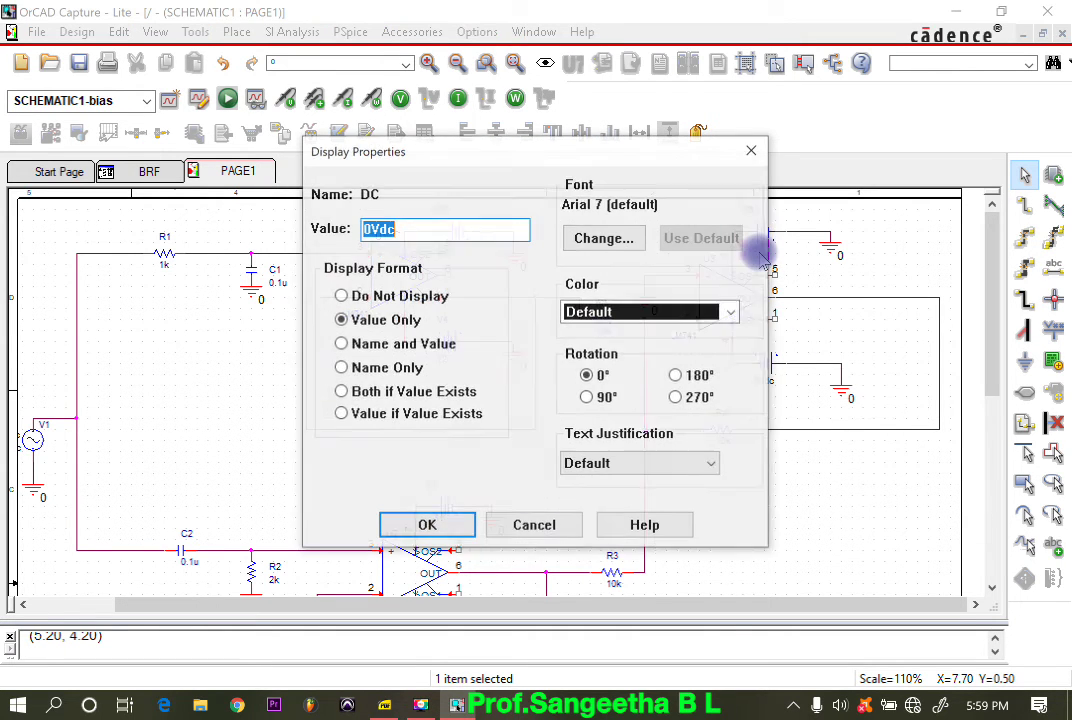
type("12")
key("Return")
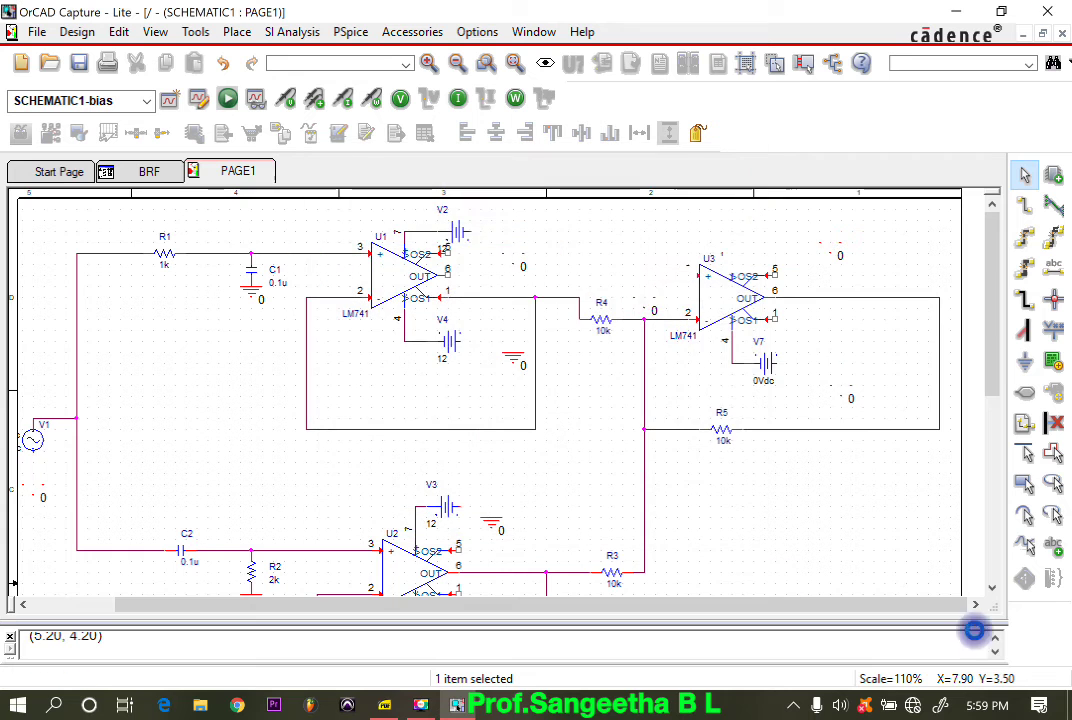
double_click(766, 382)
type("12")
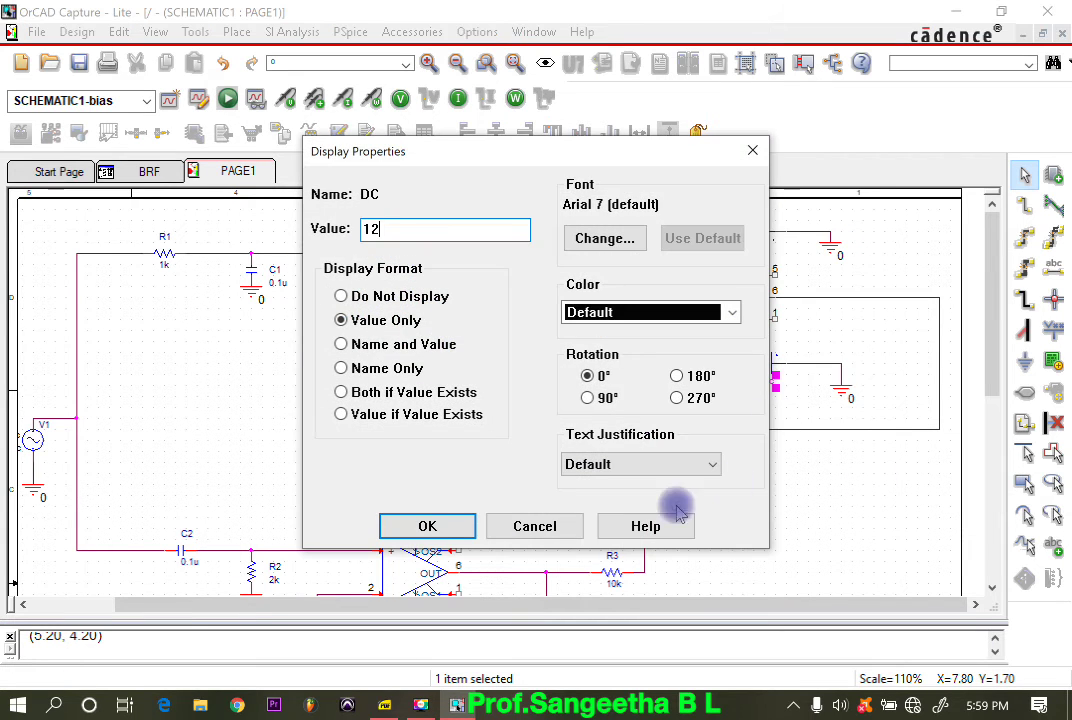
left_click(430, 519)
Place a voltage marker on the output wire of op-amp U3.
scroll(708, 568, "down", 5)
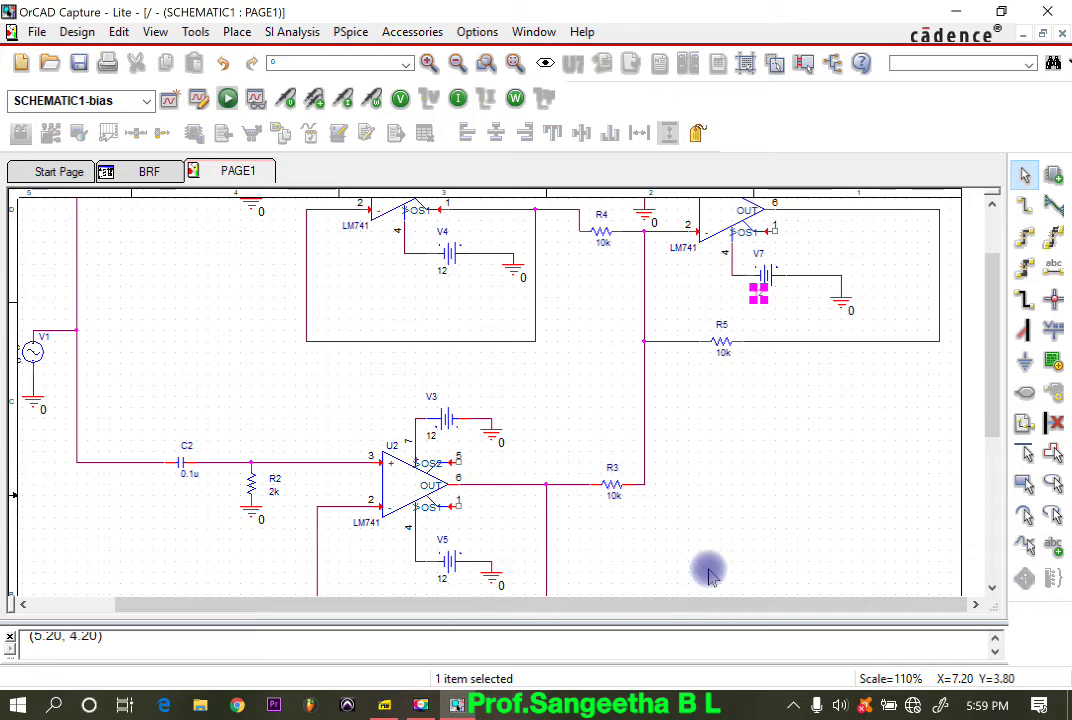
left_click(457, 62)
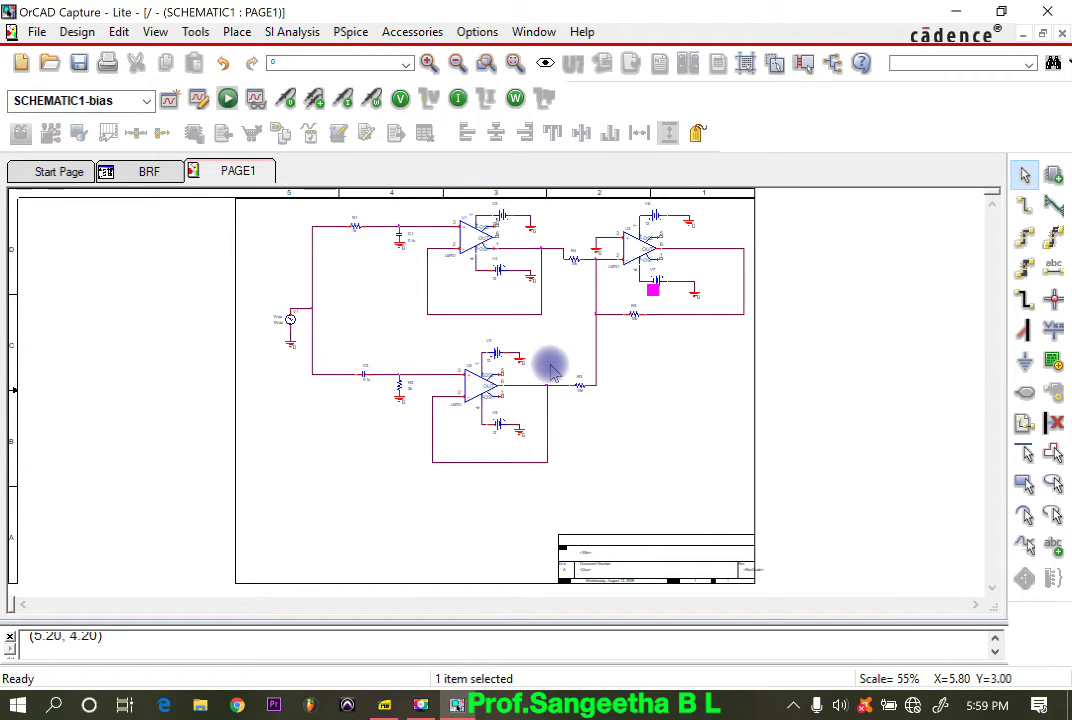
left_click(427, 63)
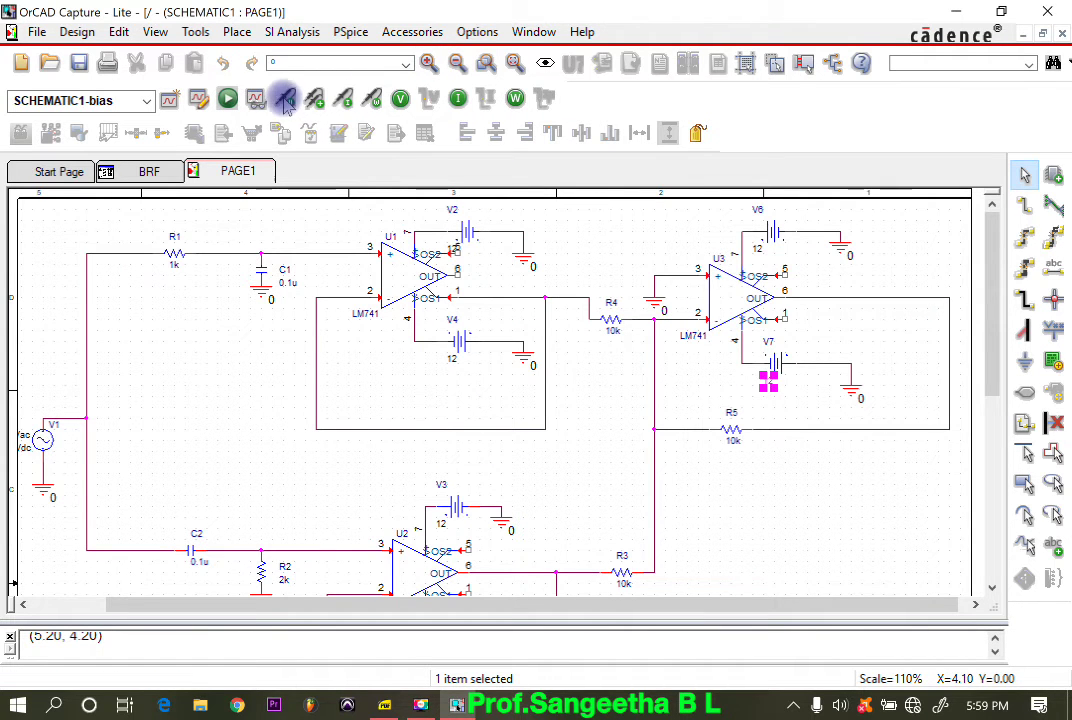
left_click(906, 311)
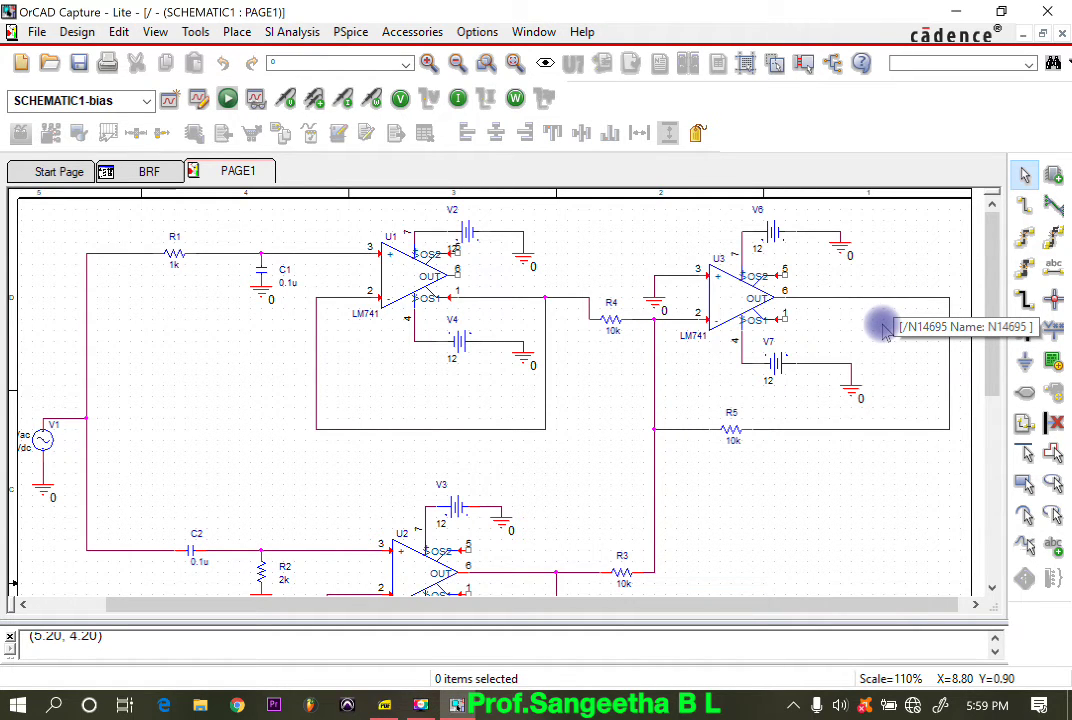
left_click(900, 299)
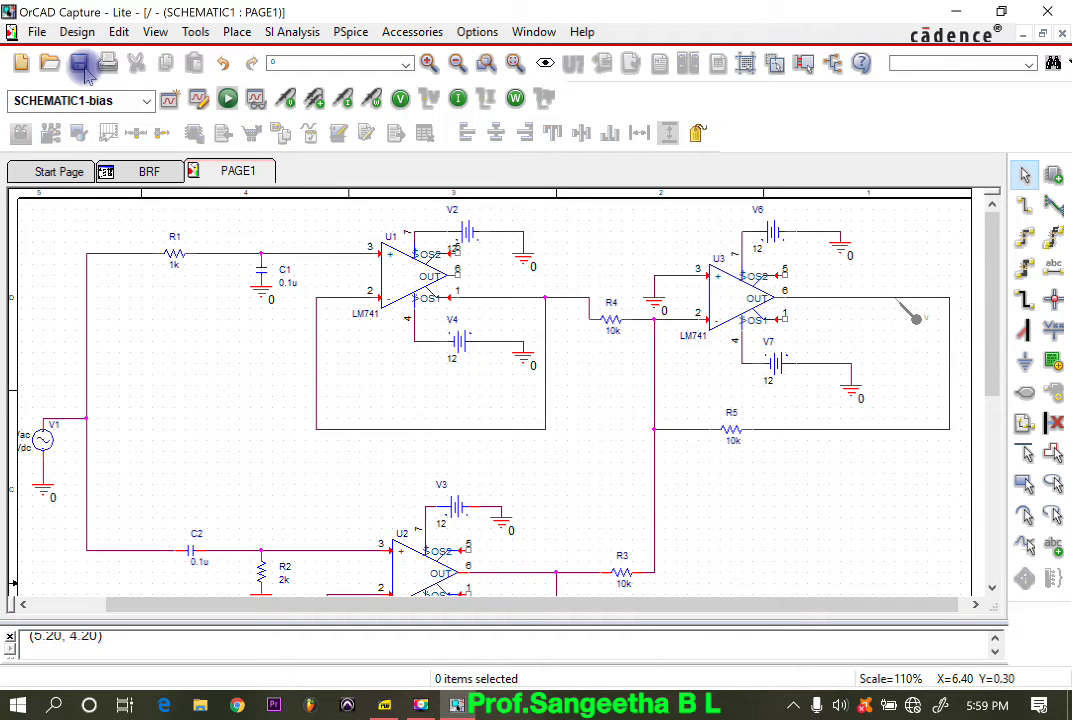
Create a new PSpice simulation profile named NarrowBRF that inherits from none.
left_click(236, 33)
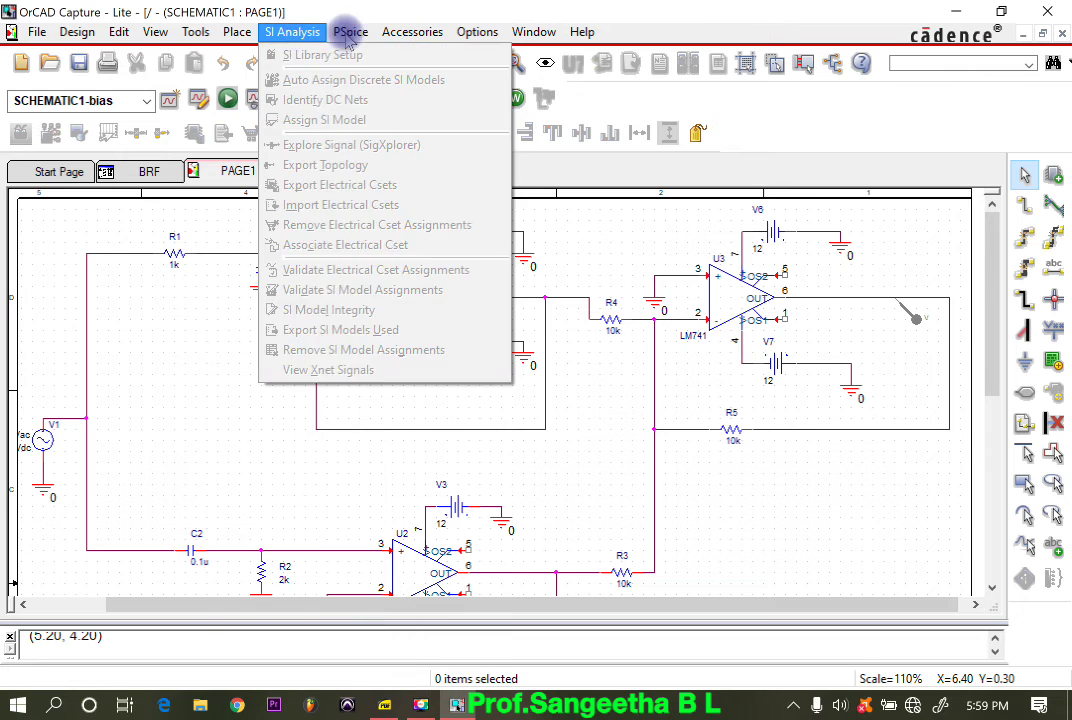
left_click(352, 55)
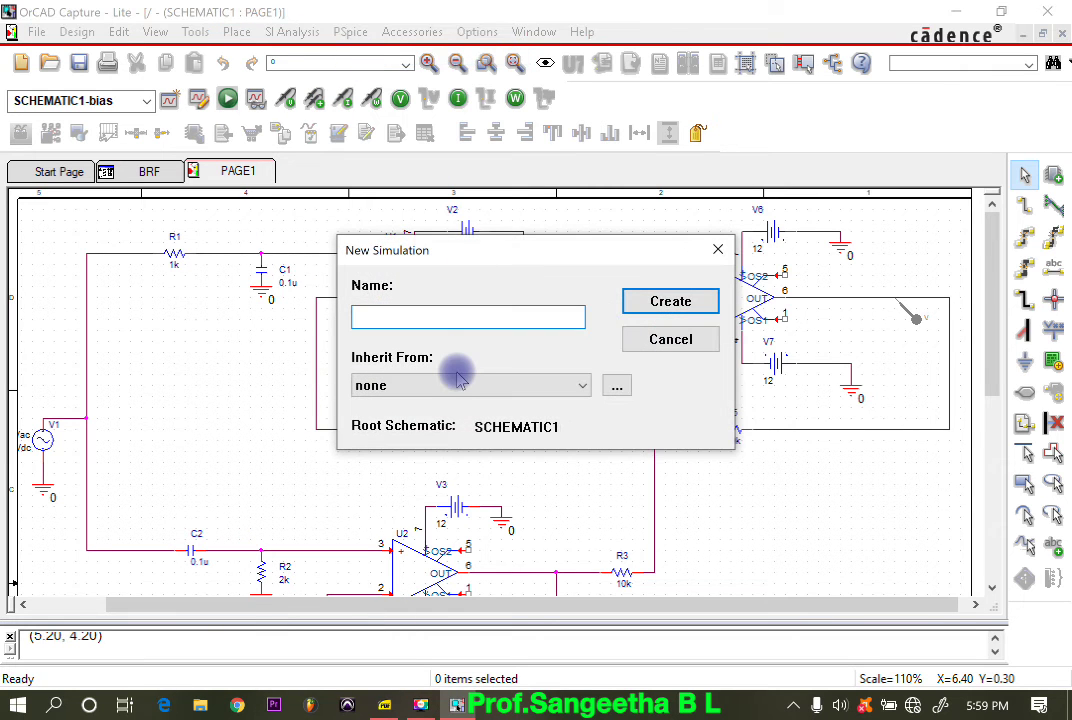
type("Narrow")
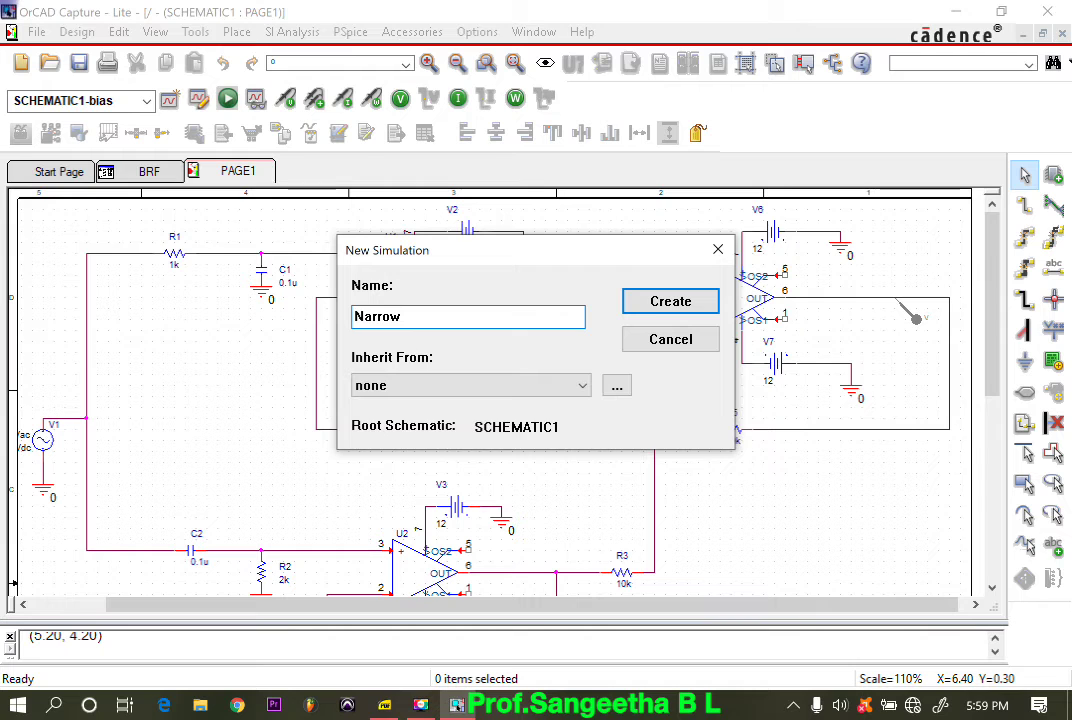
type("BRF")
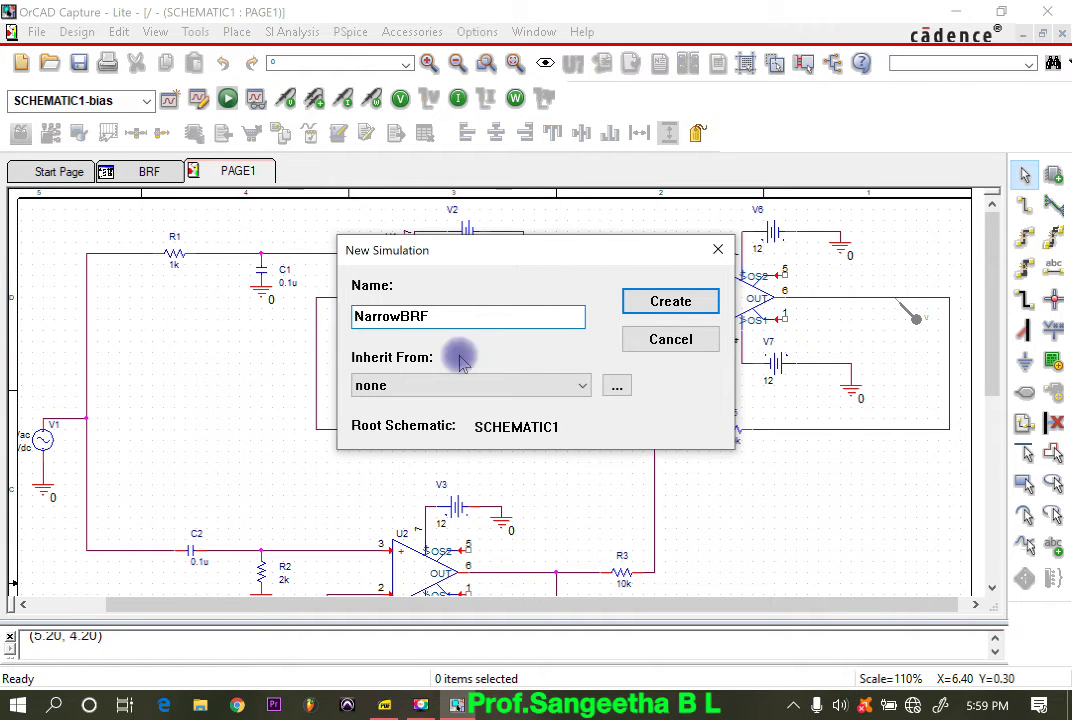
left_click(668, 301)
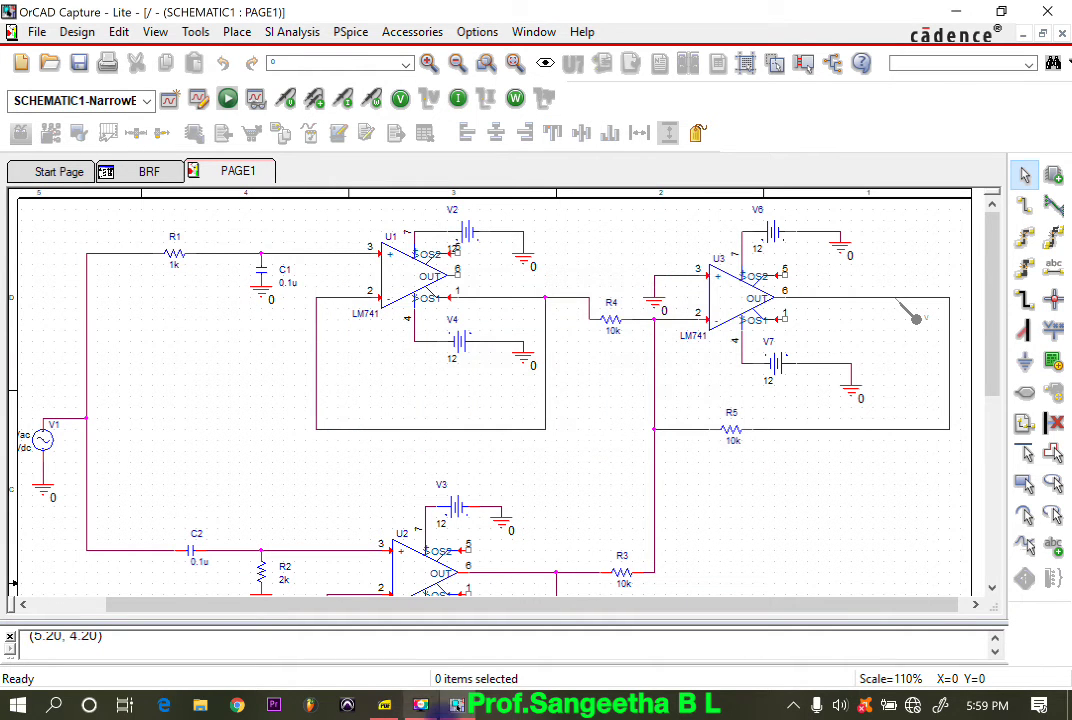
Set the analysis type of the NarrowBRF profile to AC Sweep/Noise and widen the settings dialog to reach the frequency fields.
left_click(492, 705)
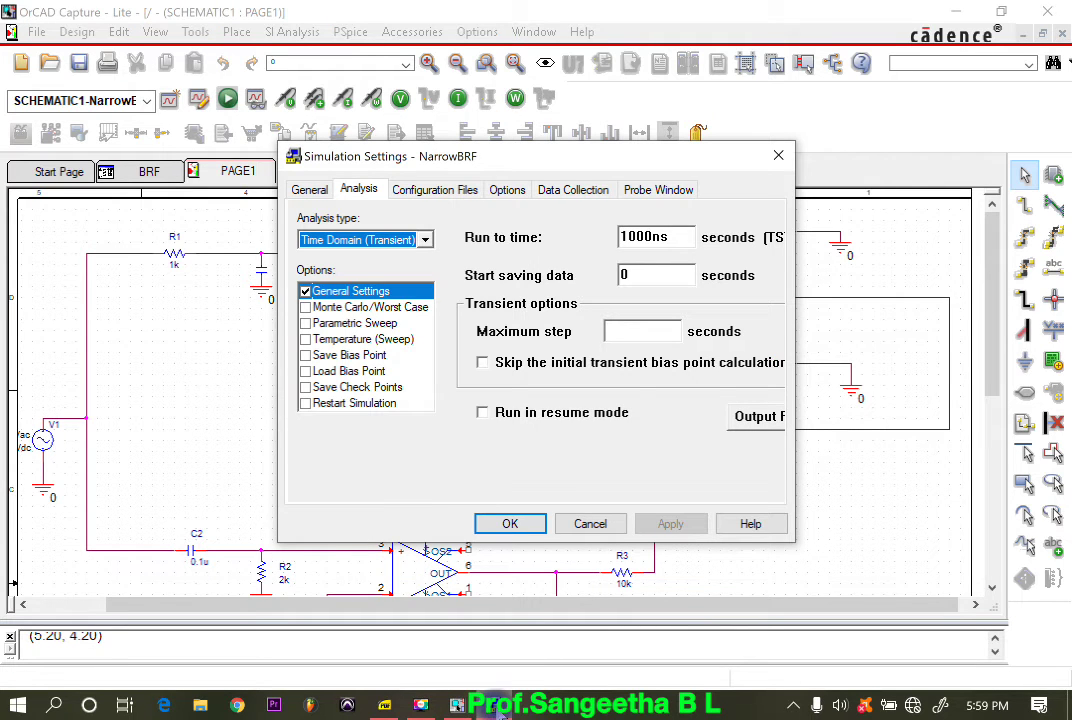
left_click(424, 241)
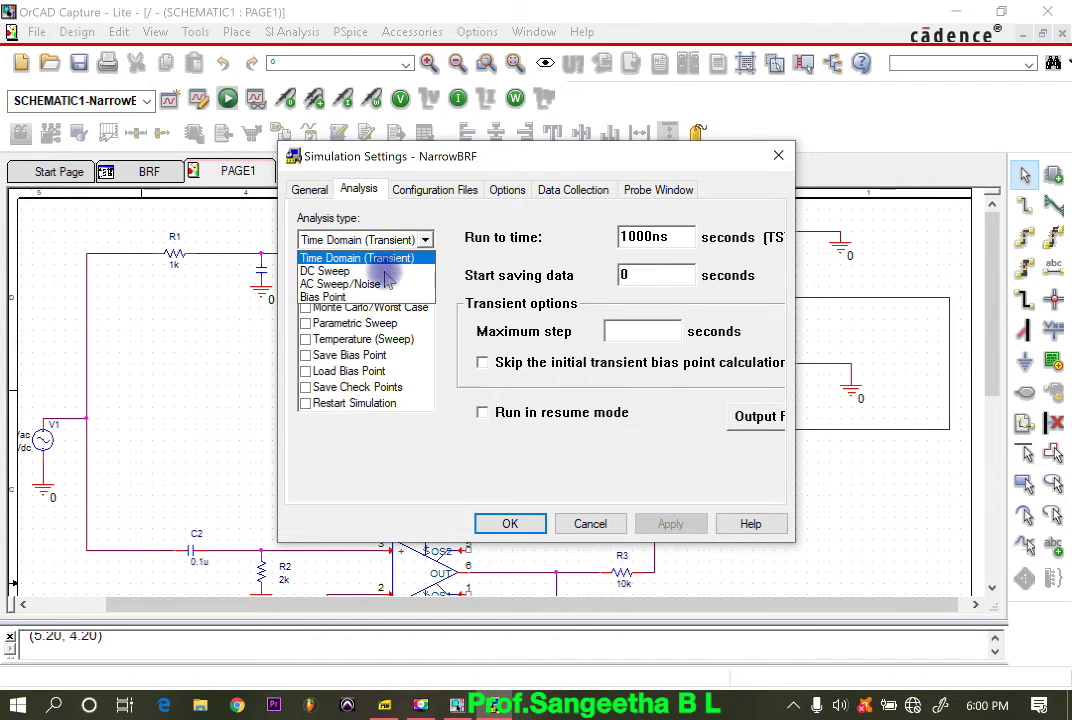
left_click(407, 256)
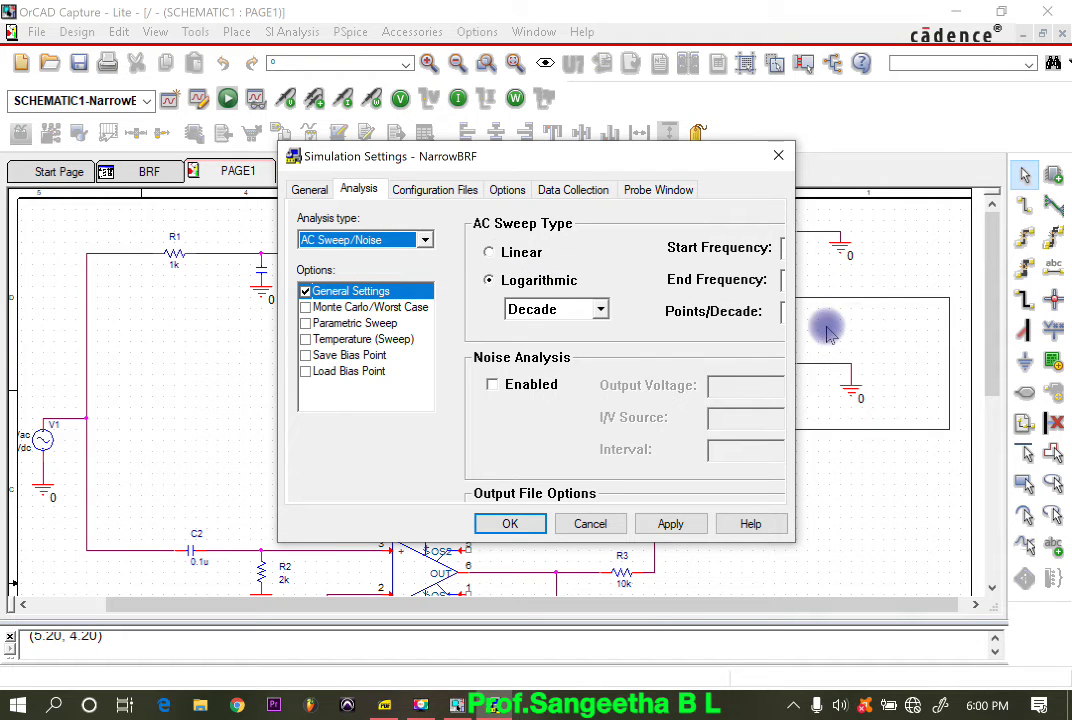
left_click_drag(795, 333, 943, 342)
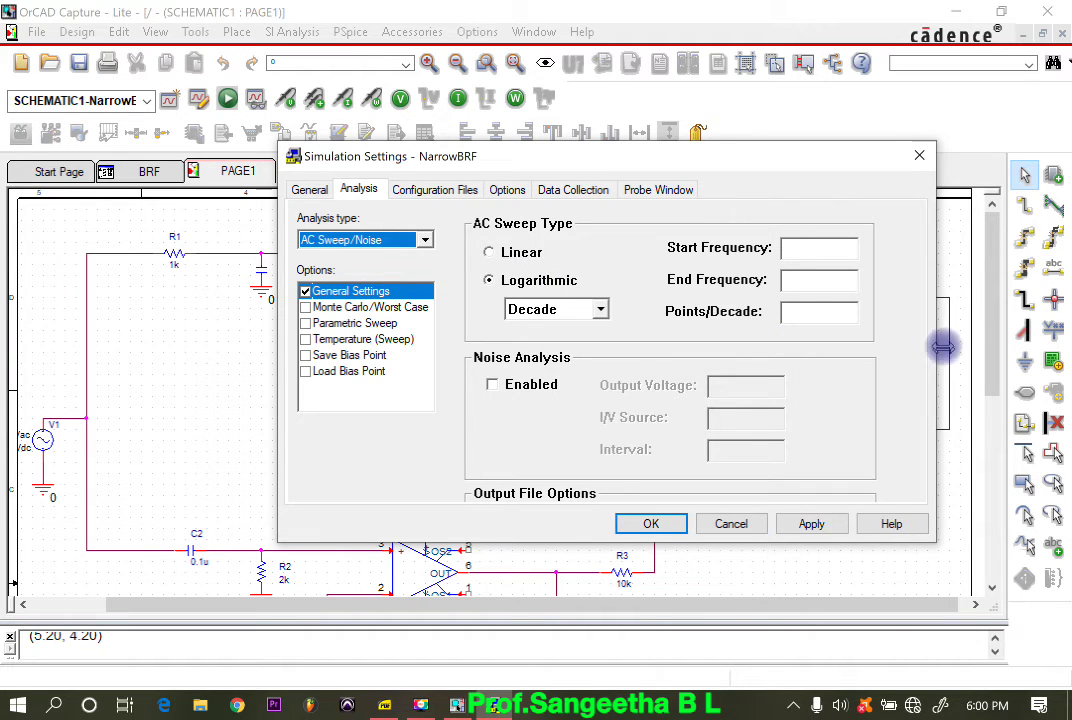
Set the logarithmic AC sweep to start at 50, end at 3K and use 10 points per decade.
left_click(802, 256)
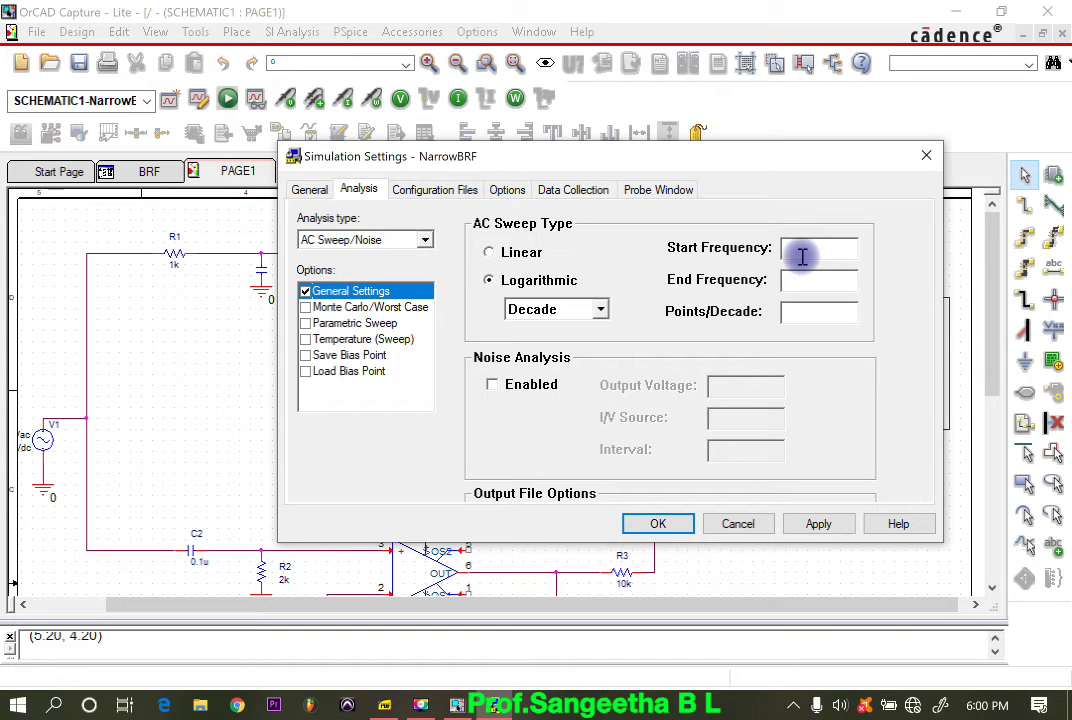
type("50")
left_click(802, 278)
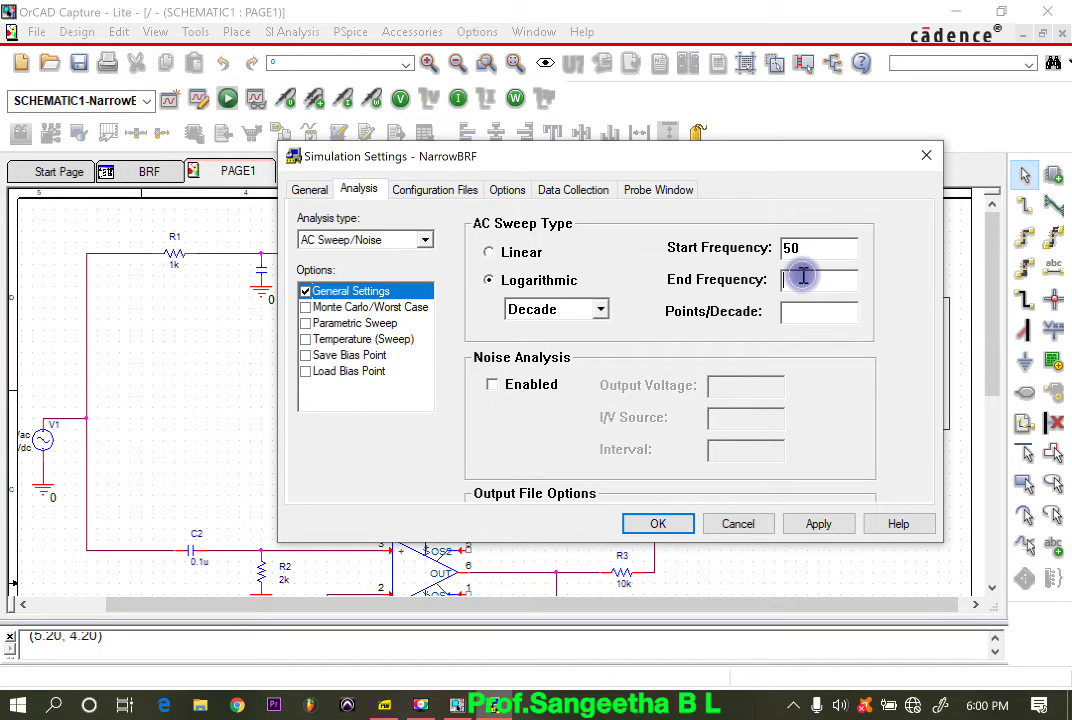
type("3K")
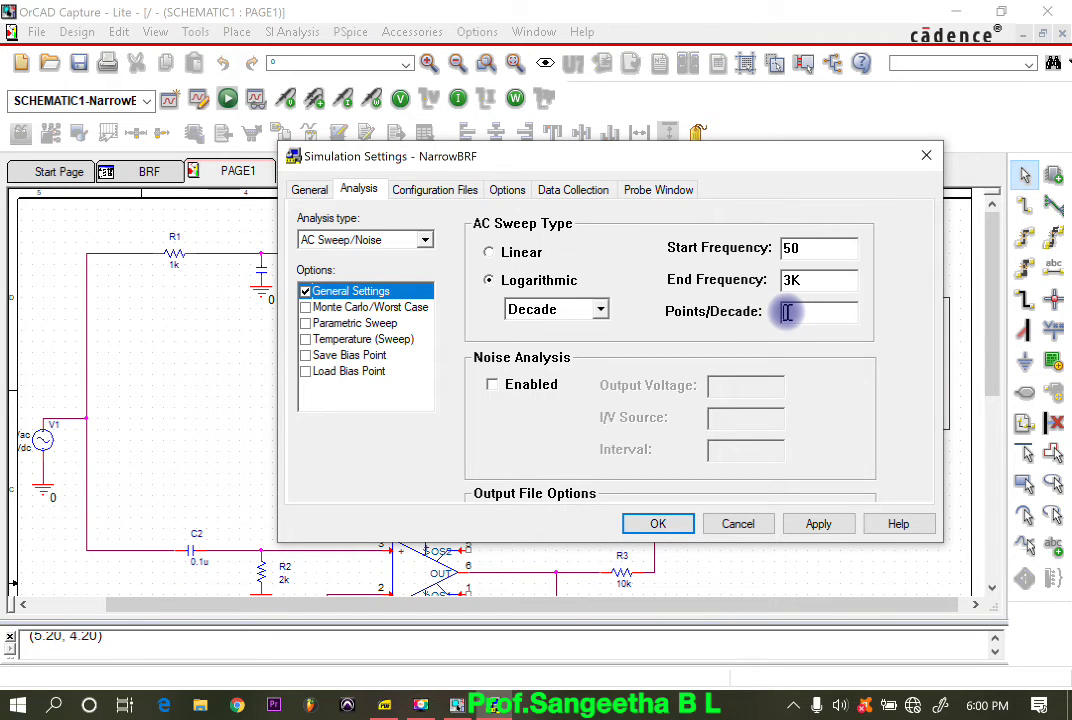
left_click(787, 312)
type("10")
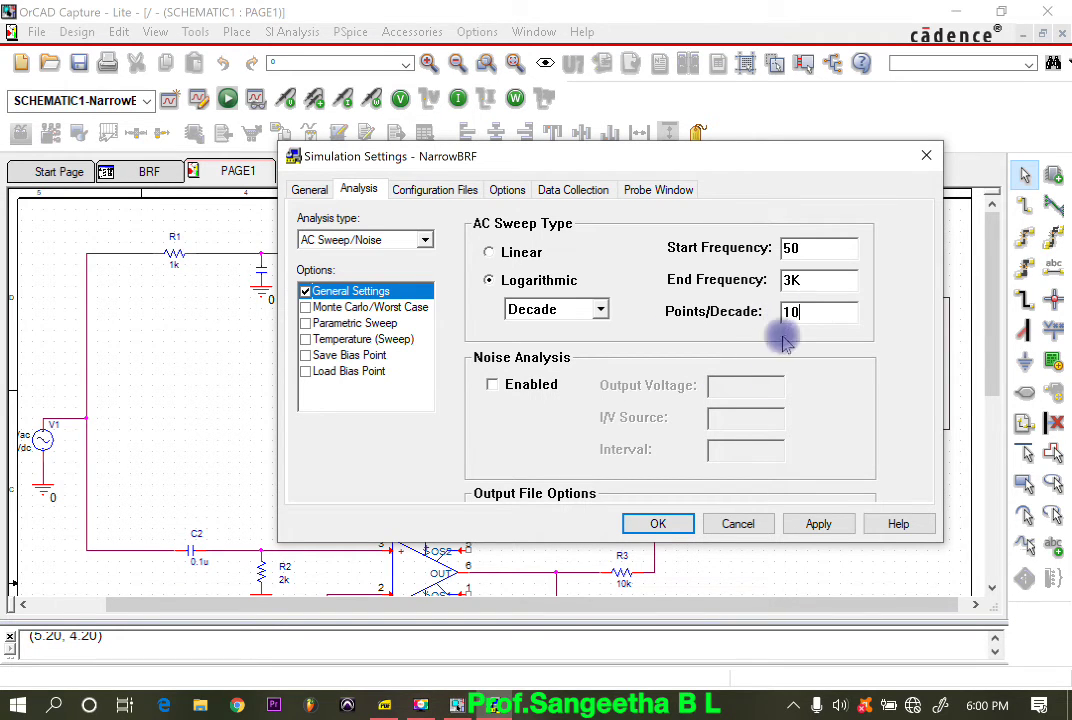
left_click(645, 522)
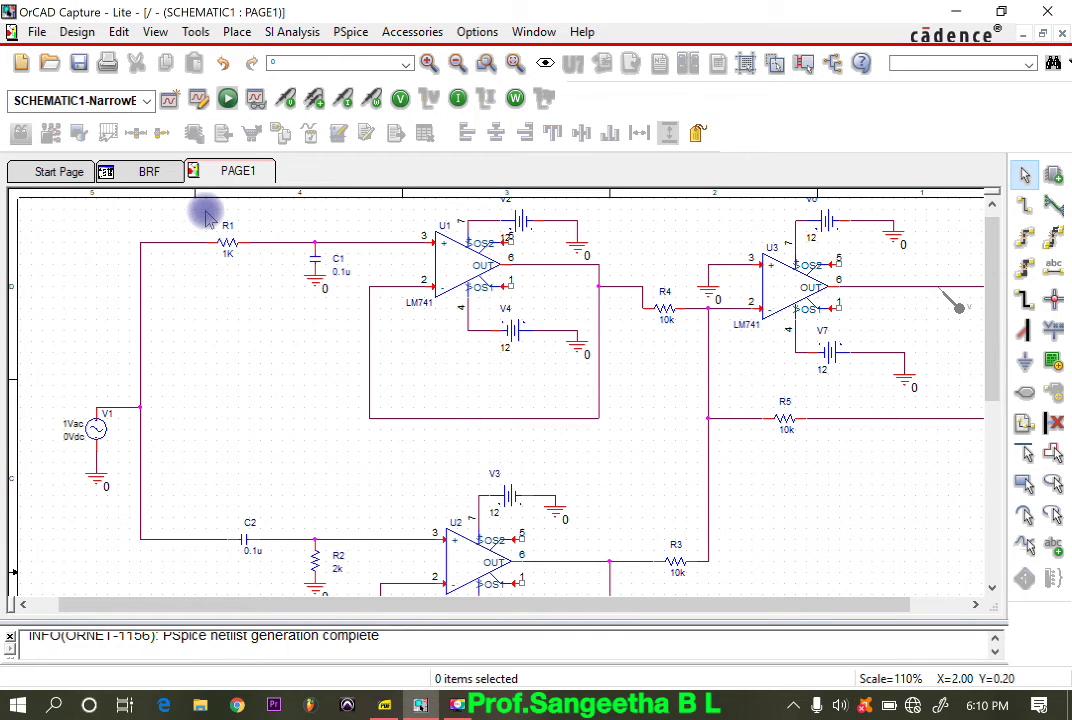
Set the value of resistor R1 to 8K.
double_click(228, 256)
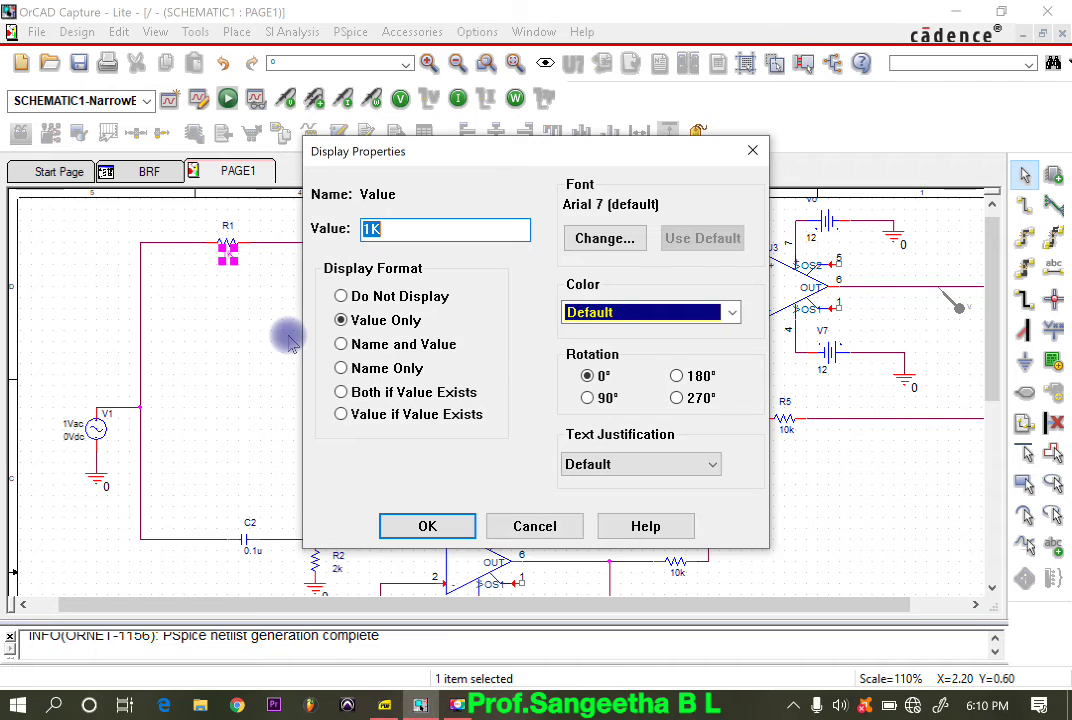
type("8K")
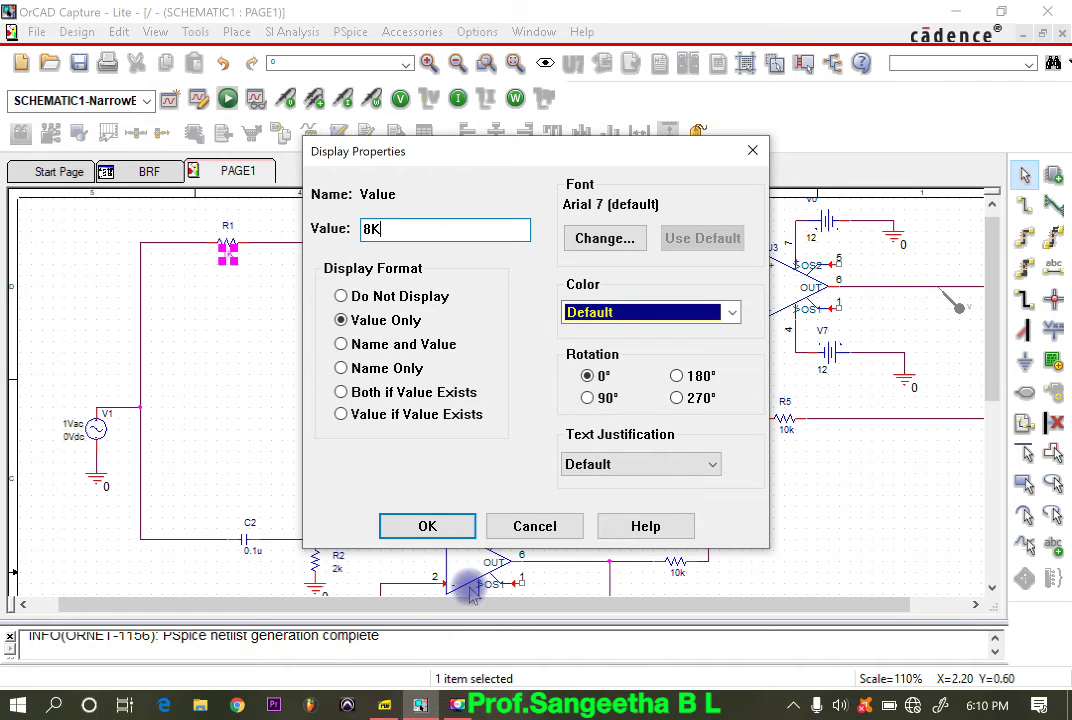
left_click(416, 530)
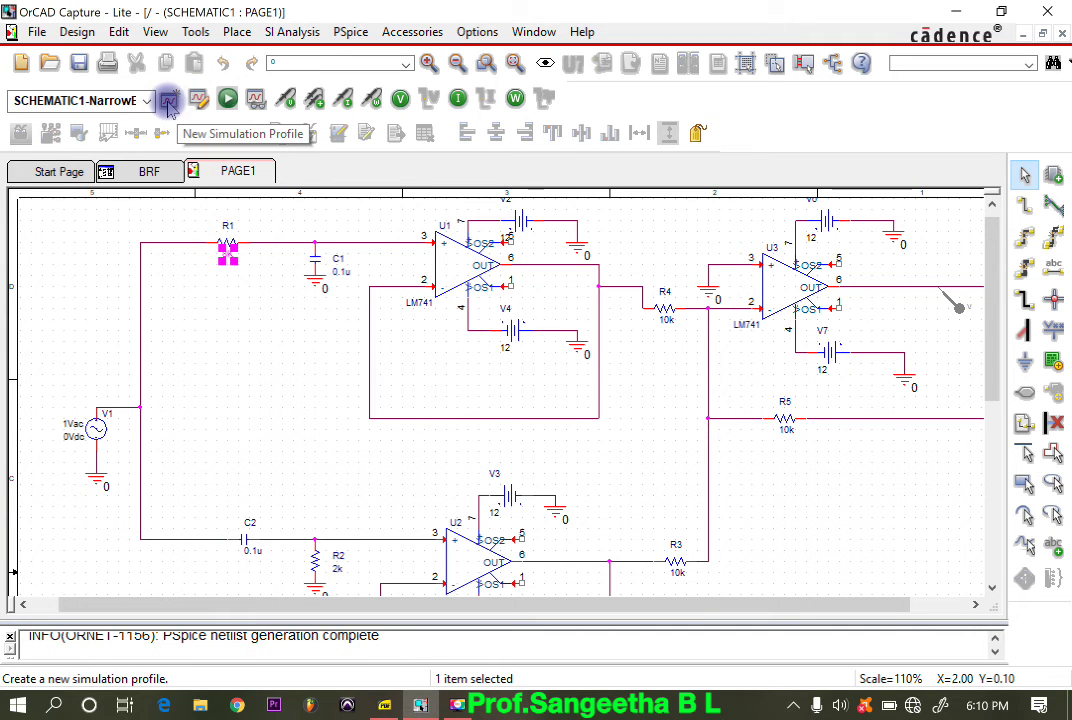
Run the NarrowBRF simulation and bring up the PSpice A/D window with the output frequency response plot.
left_click(228, 98)
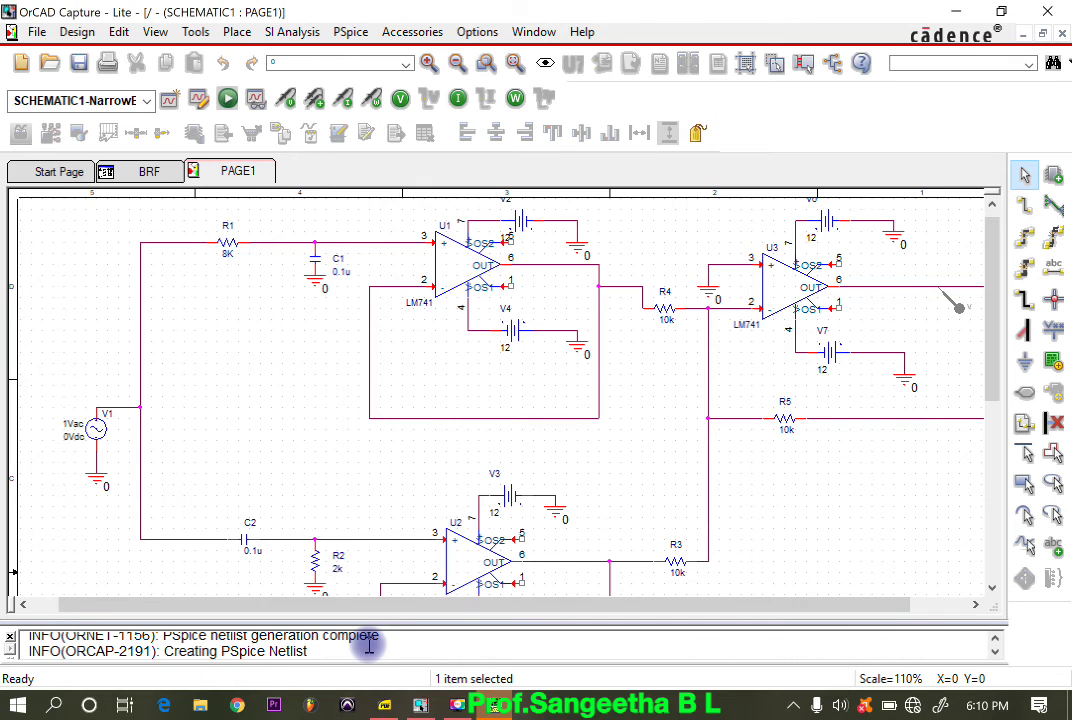
left_click(535, 272)
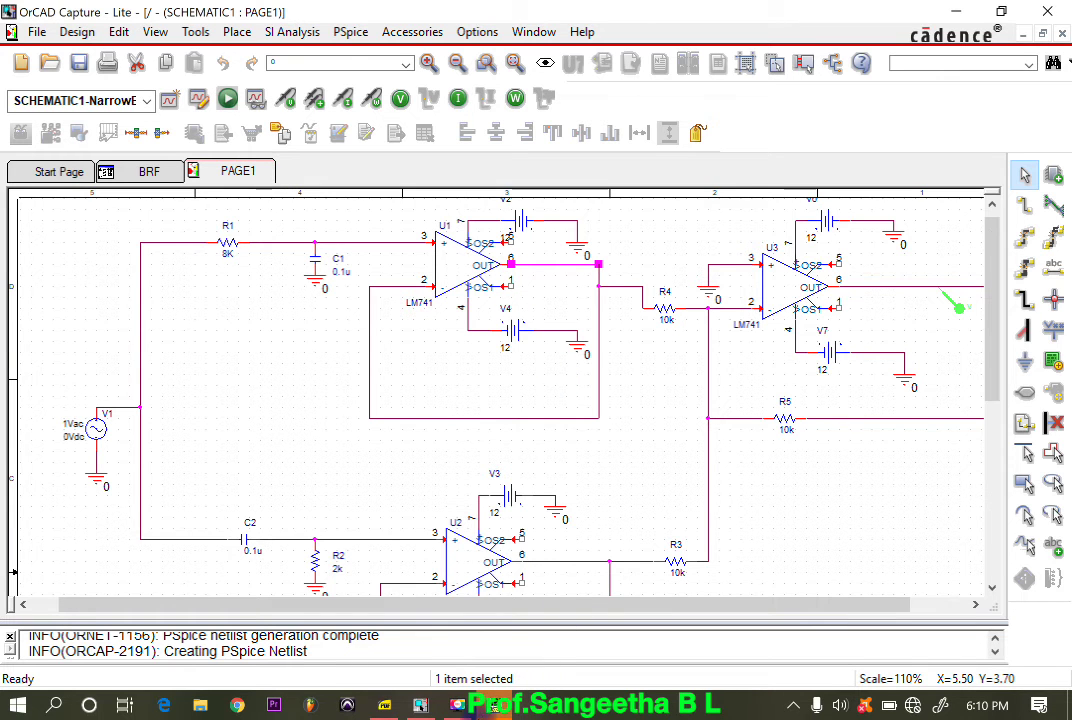
left_click(495, 707)
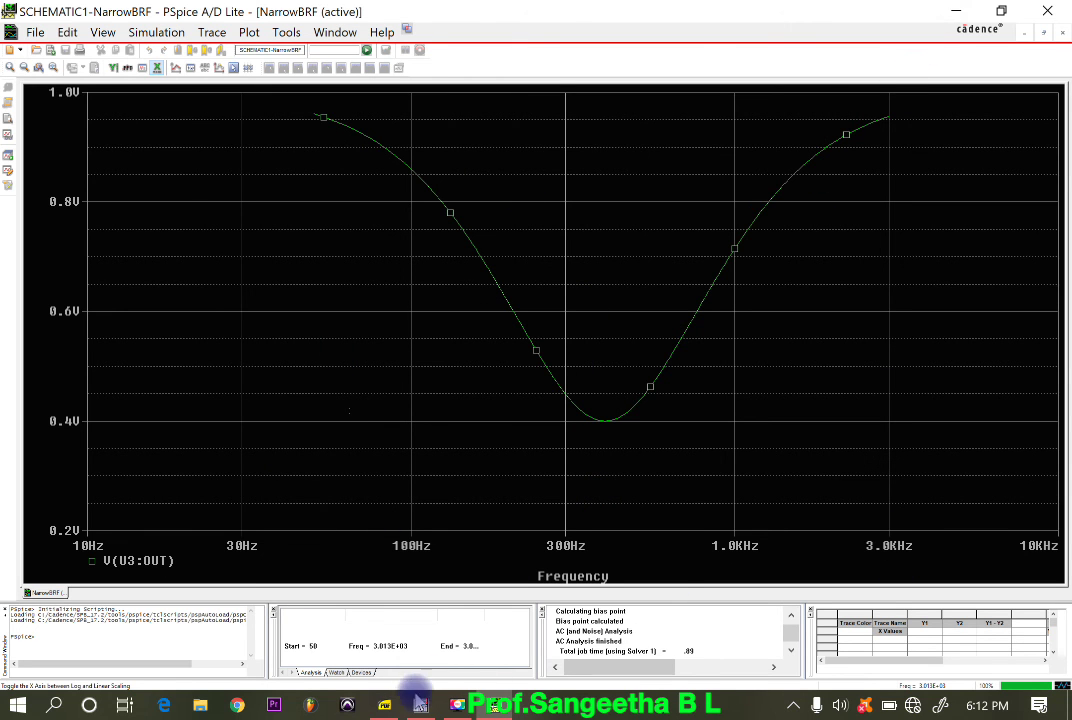
Switch to the AC CLM.pdf lab manual and review the observation table, narrow band reject filter waveform, conclusions and application areas.
left_click(384, 705)
scroll(470, 556, "down", 15)
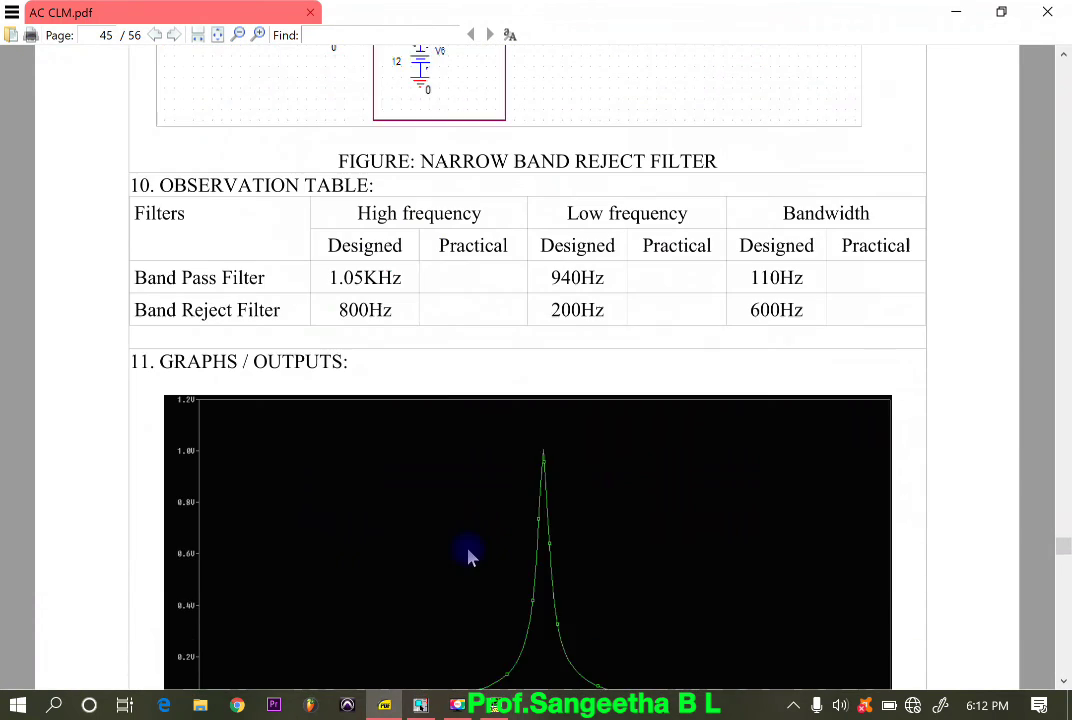
scroll(455, 388, "down", 7)
scroll(431, 311, "up", 6)
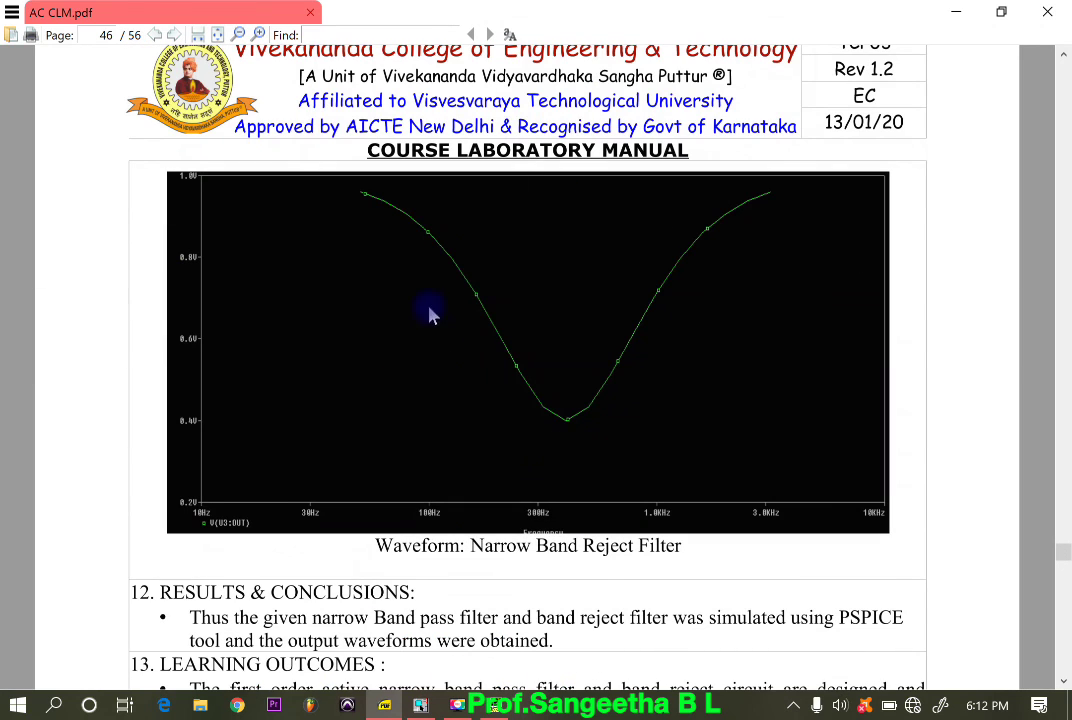
scroll(464, 518, "down", 3)
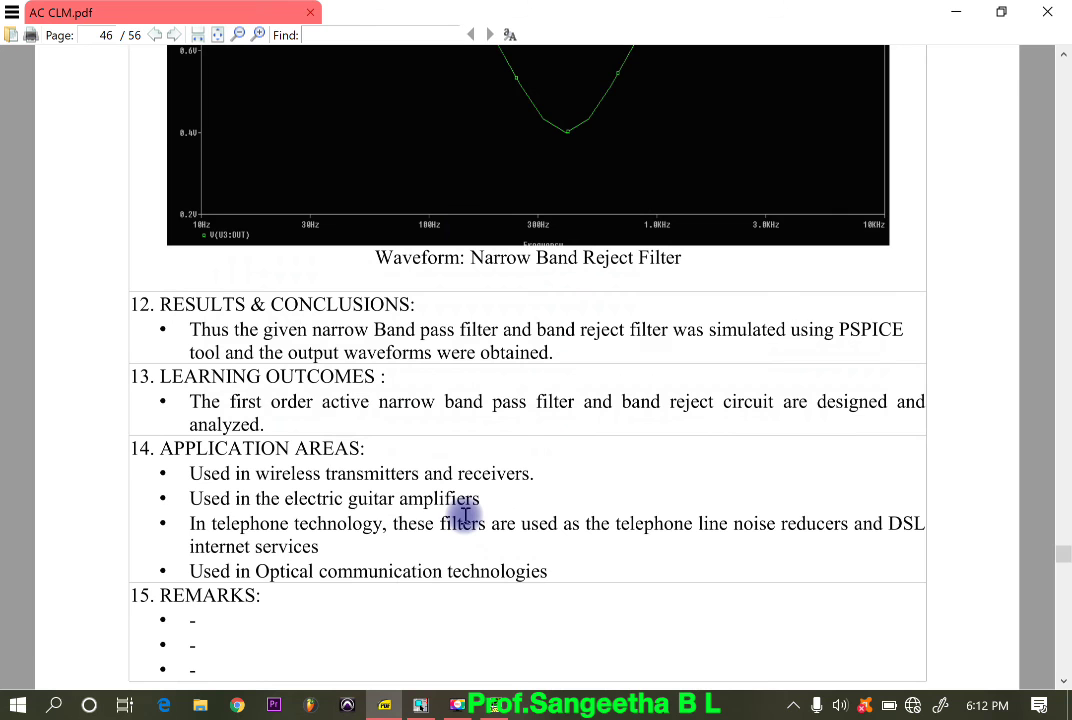
scroll(464, 518, "down", 2)
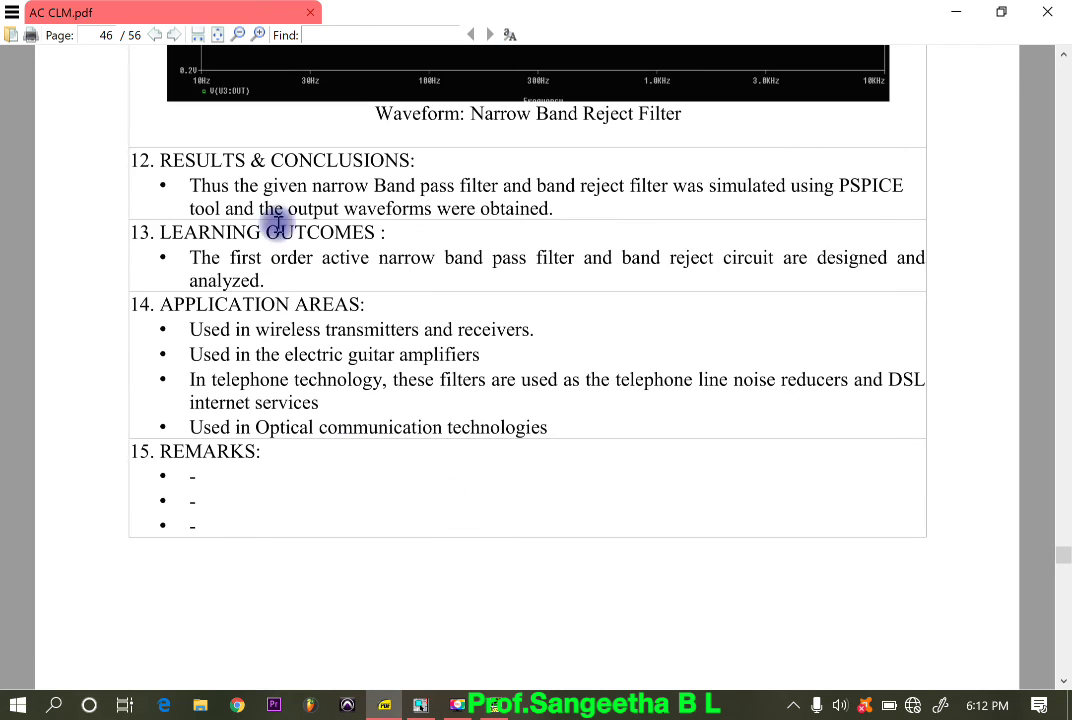